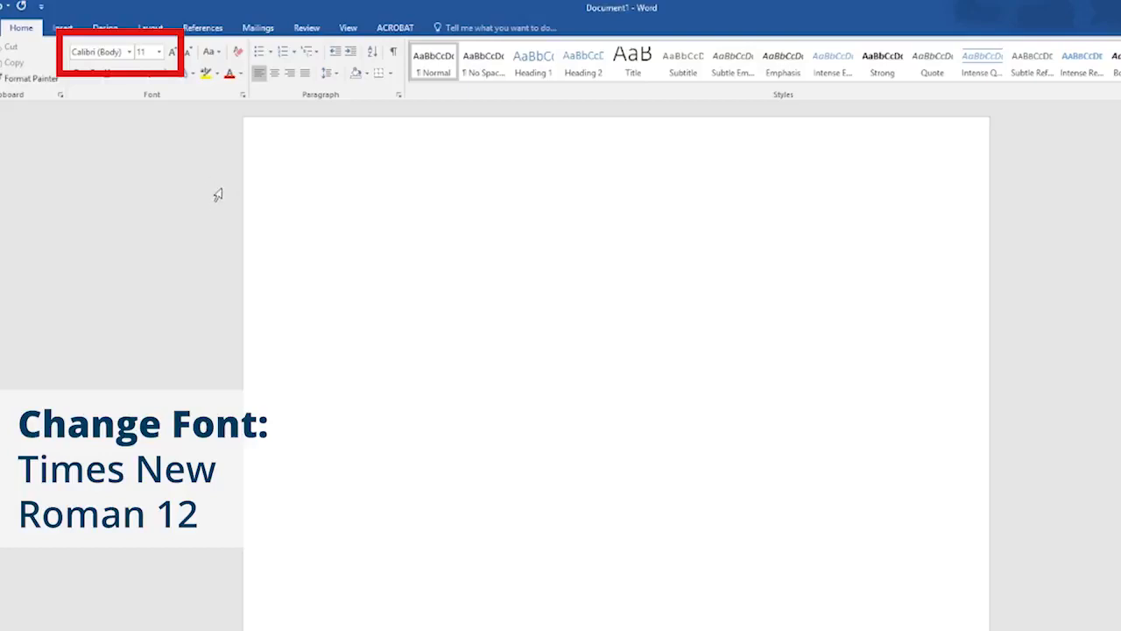
Step: Change the document font from Gigi to Times New Roman, size 12
left_click(129, 52)
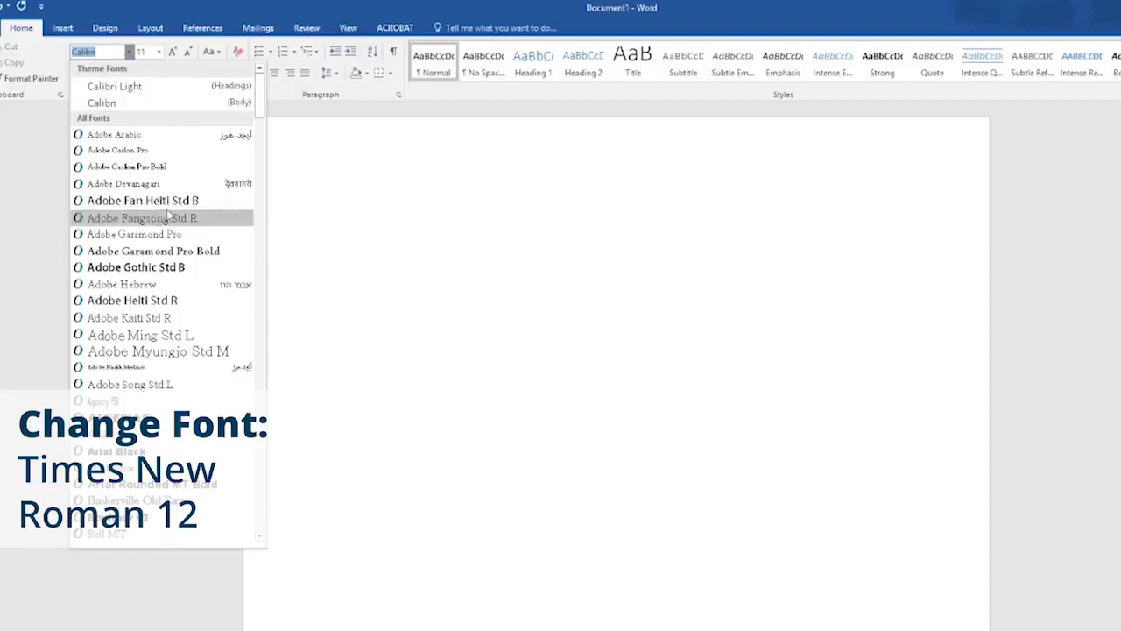
left_click_drag(261, 110, 254, 261)
left_click(177, 144)
left_click(131, 58)
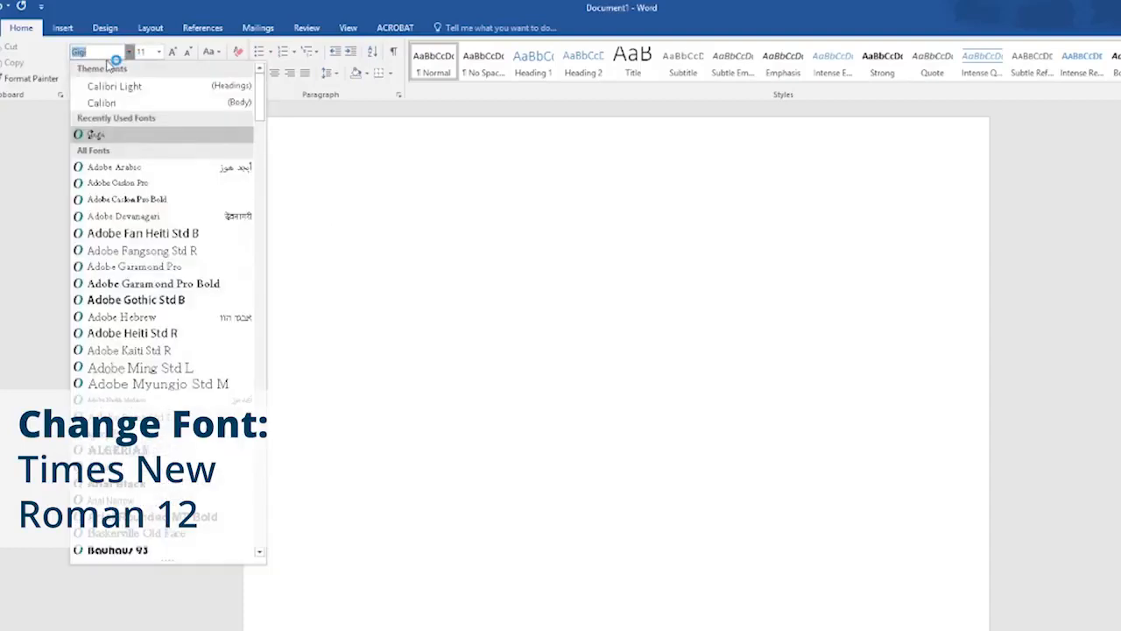
type("ti")
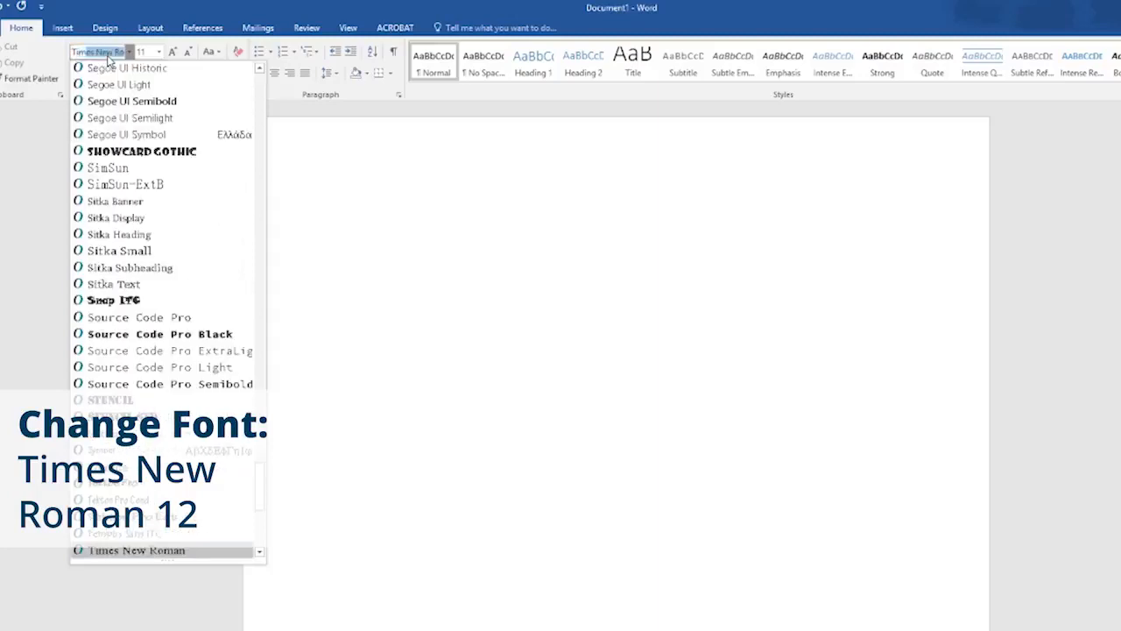
key("Return")
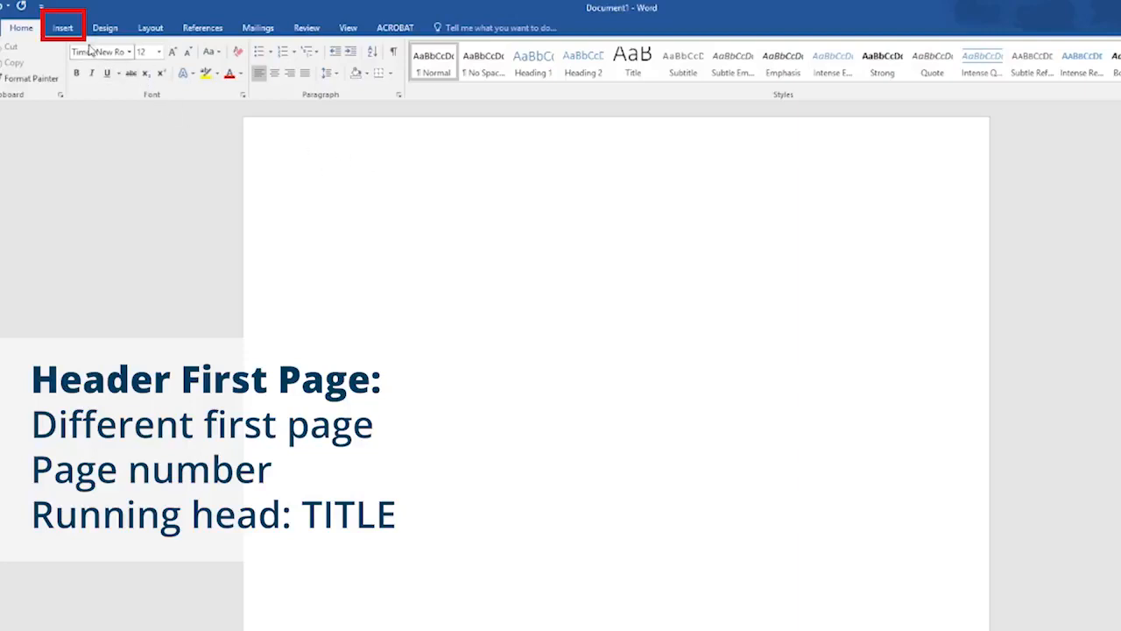
Step: Insert a Blank header and enable Different First Page for the title-page header
left_click(63, 28)
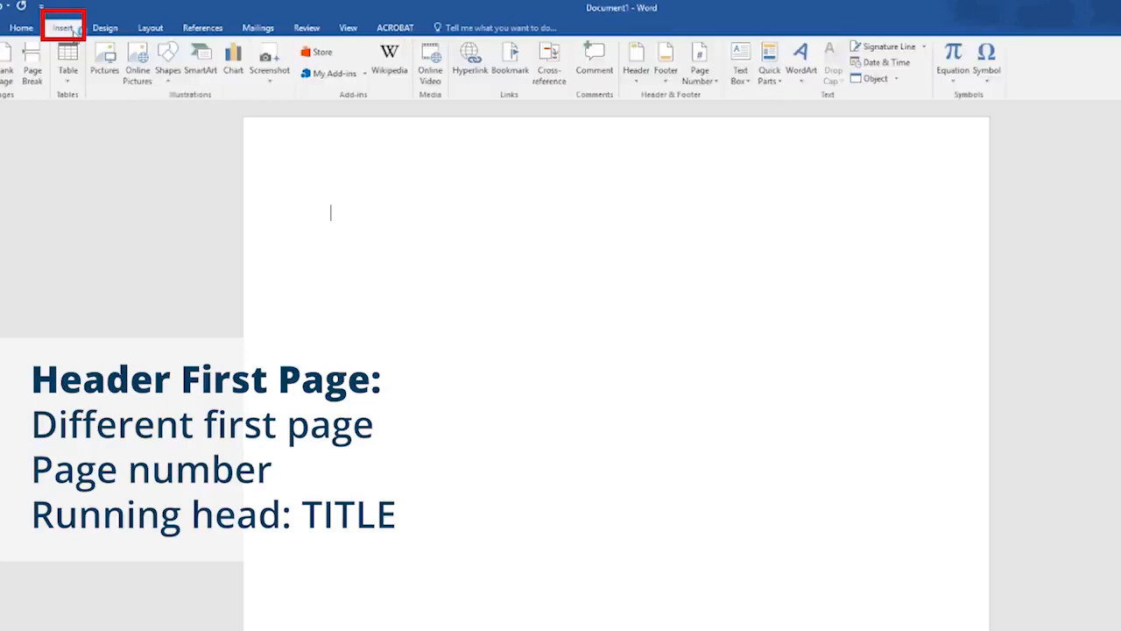
left_click(637, 77)
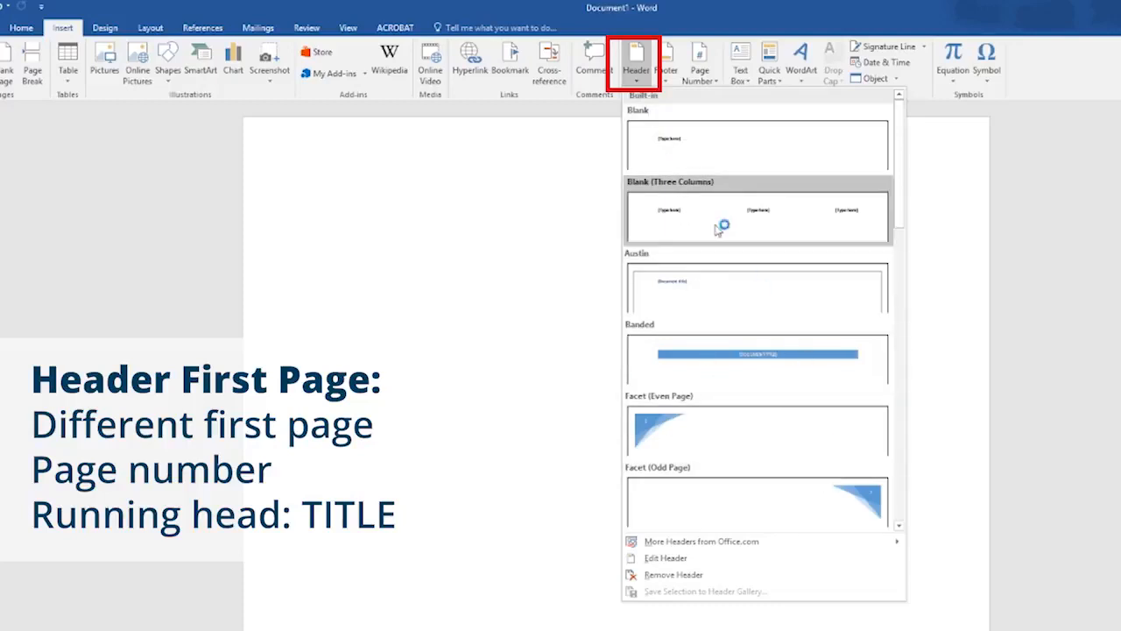
left_click(700, 165)
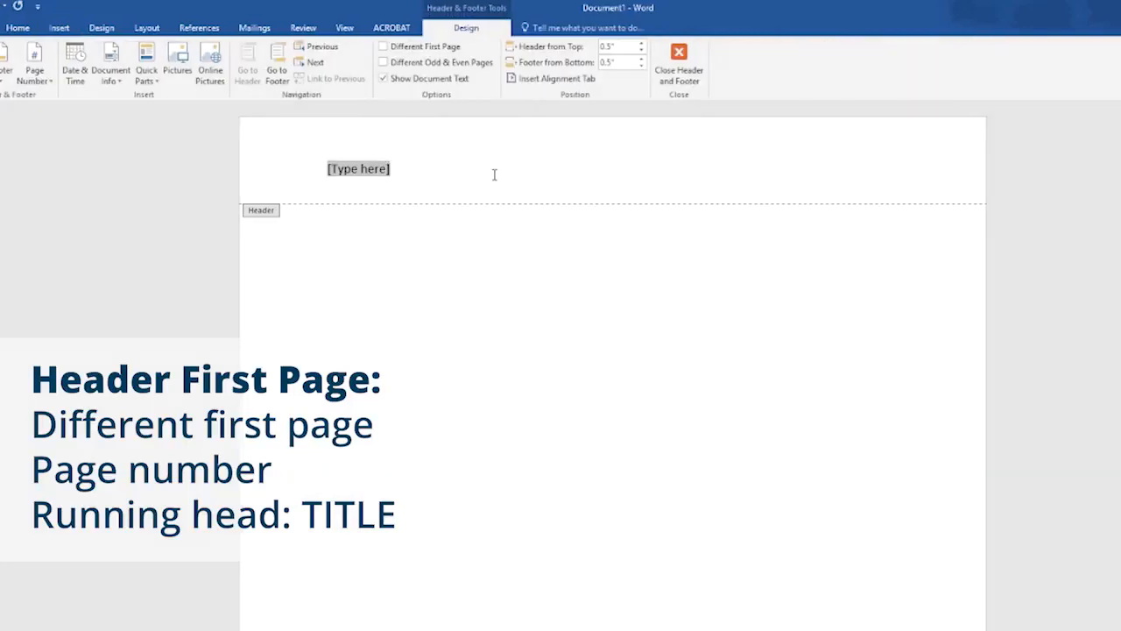
left_click(460, 51)
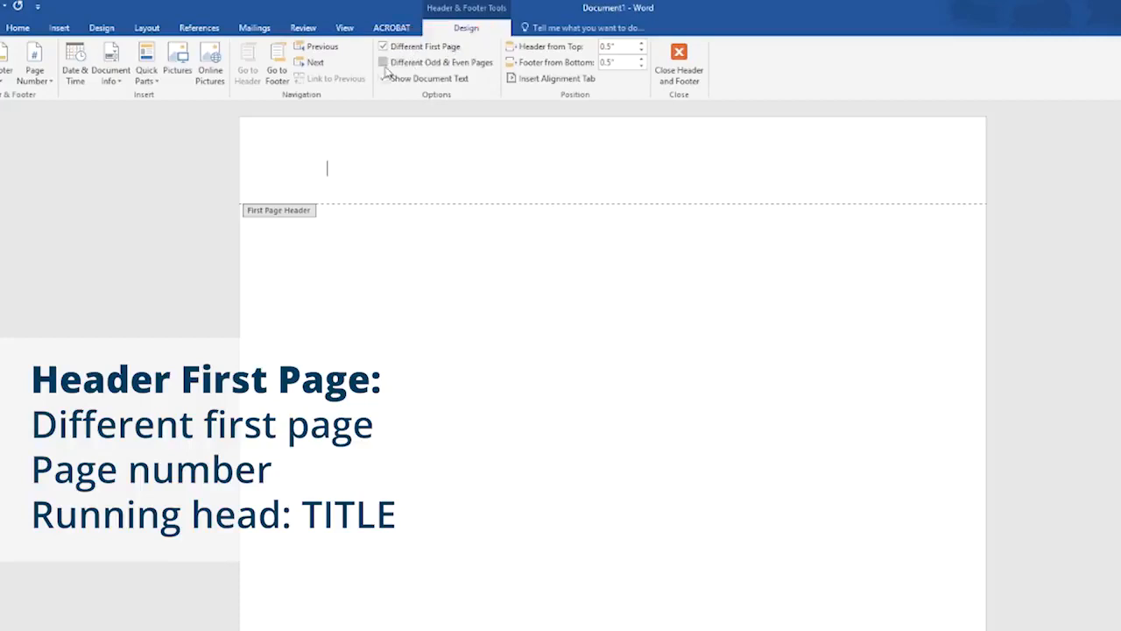
left_click(48, 86)
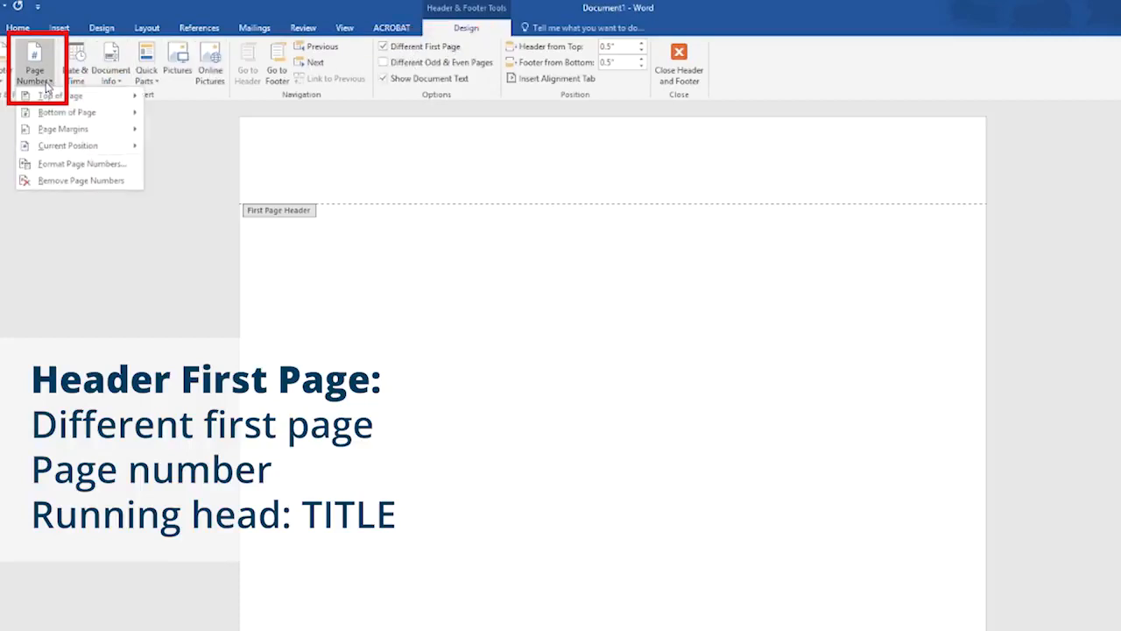
Step: Add a Plain Number 3 page number and type 'Running head: TITLE OF THE PAPER IN ALL CAPS' before it
mouse_move(50, 95)
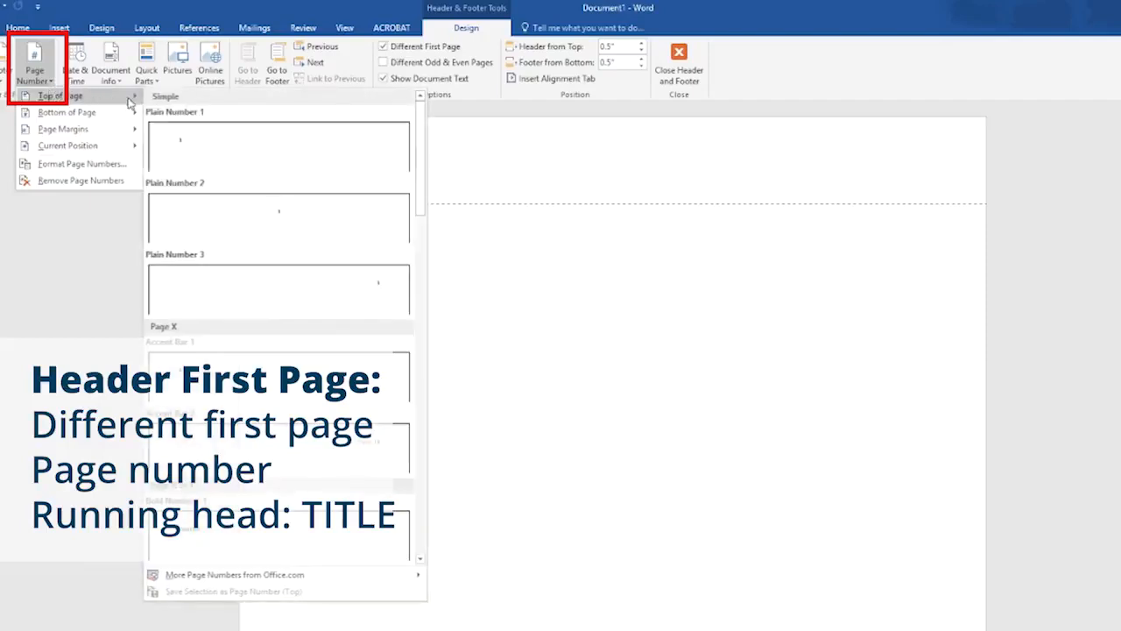
left_click(228, 281)
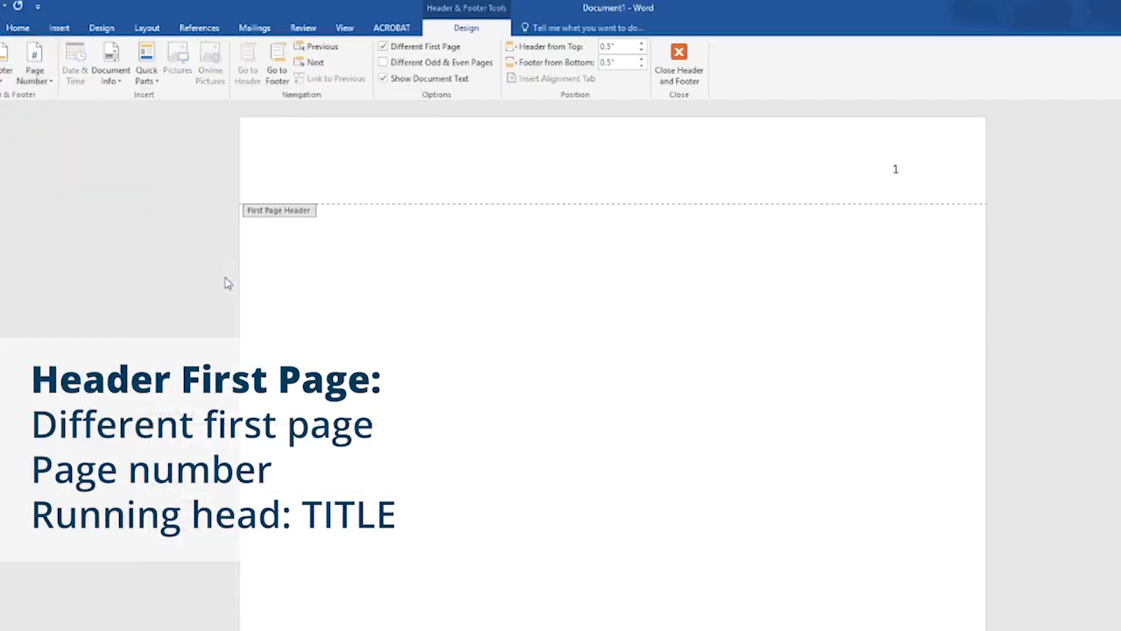
left_click(873, 186)
type("Running head: ")
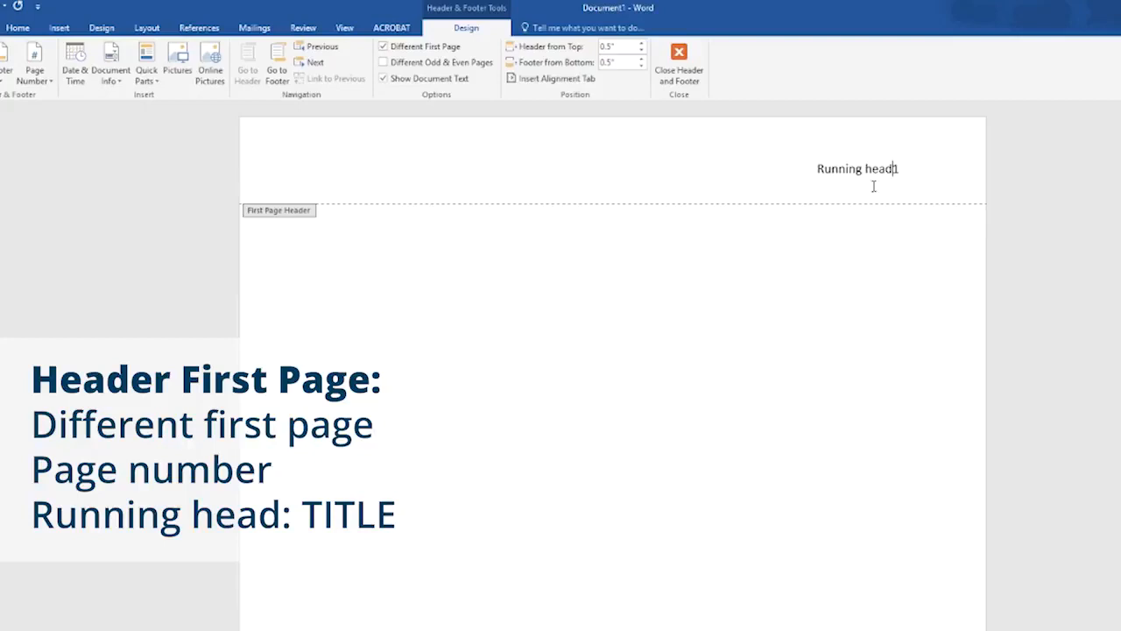
type("TITLE OF ")
type("THE PAPER ")
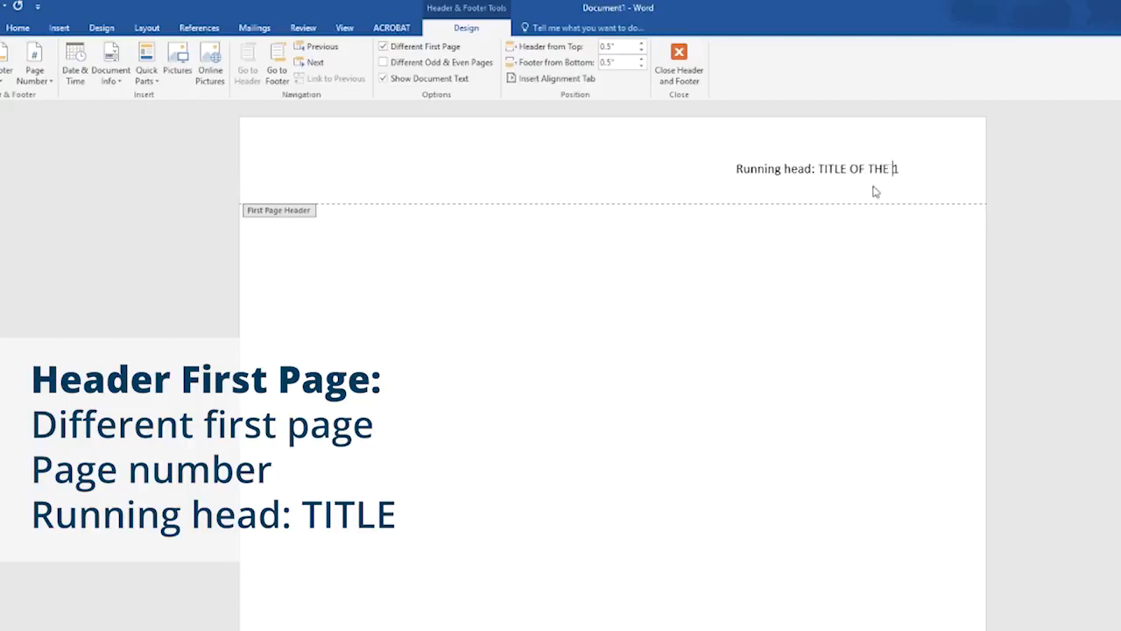
type("IN ALL CAPS")
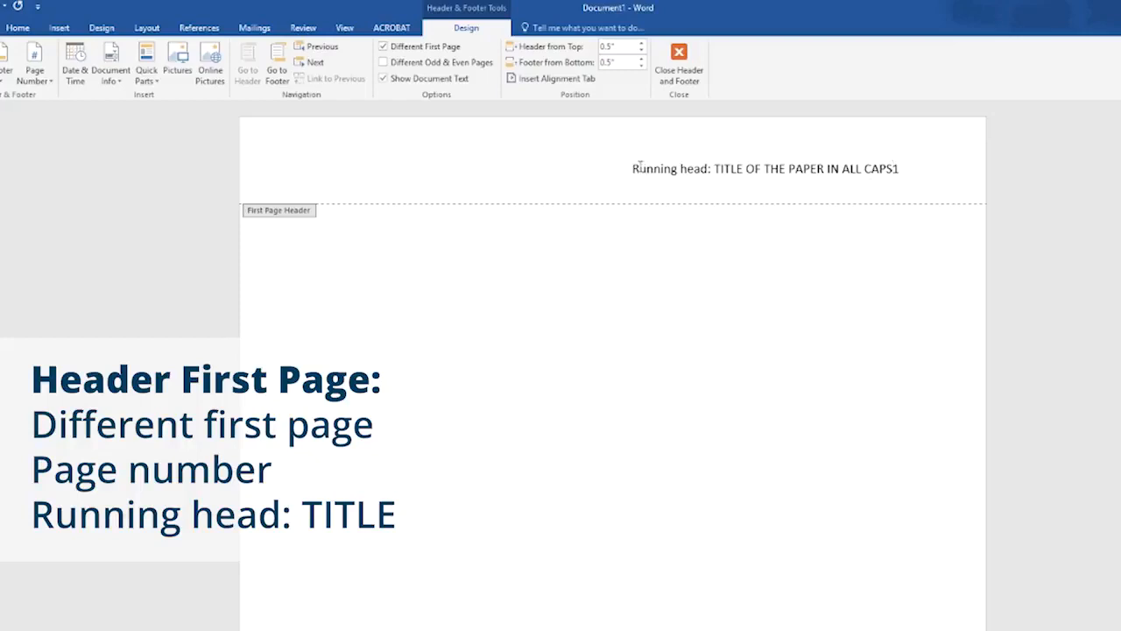
left_click_drag(631, 168, 871, 188)
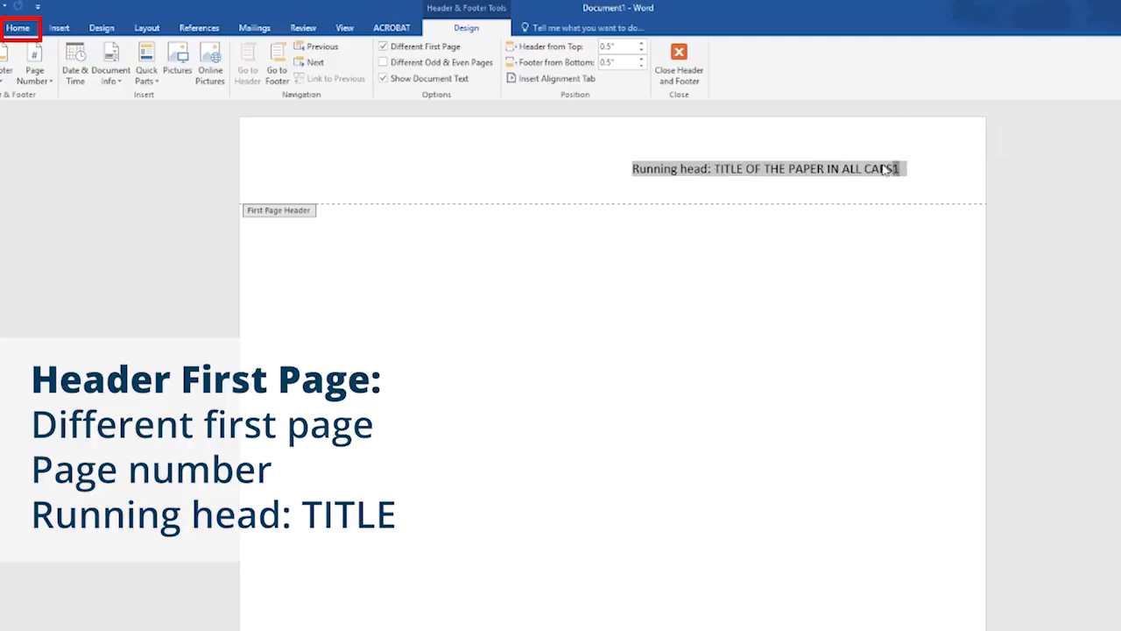
Step: Format the first-page header text as Times New Roman 12
left_click(27, 32)
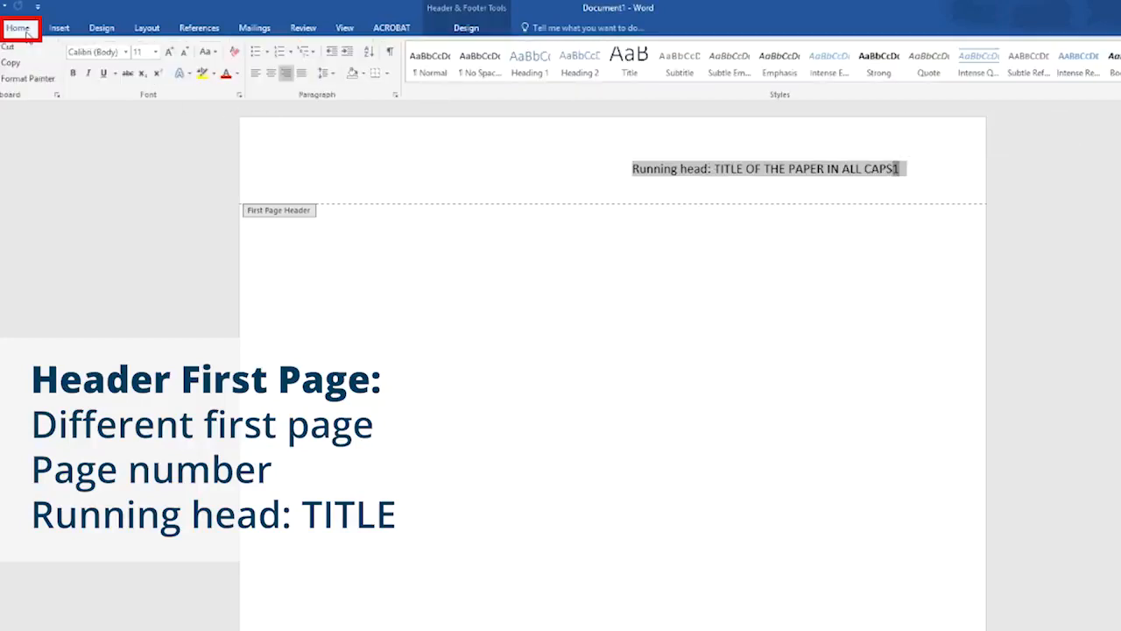
left_click(116, 52)
type("Times New Roman")
key("Return")
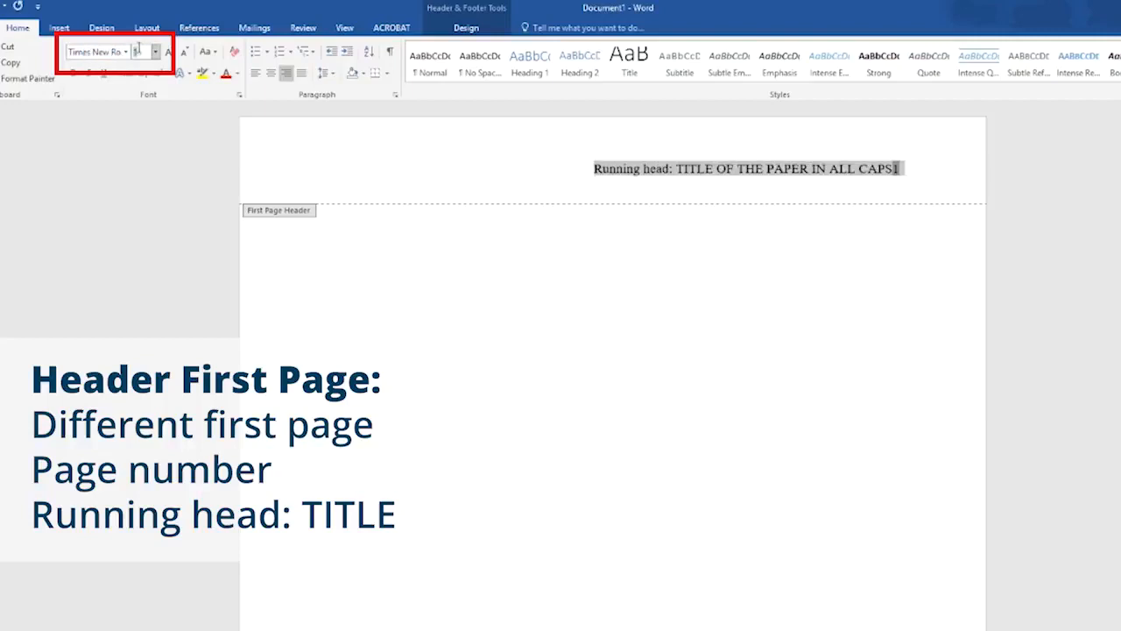
type("12")
key("Return")
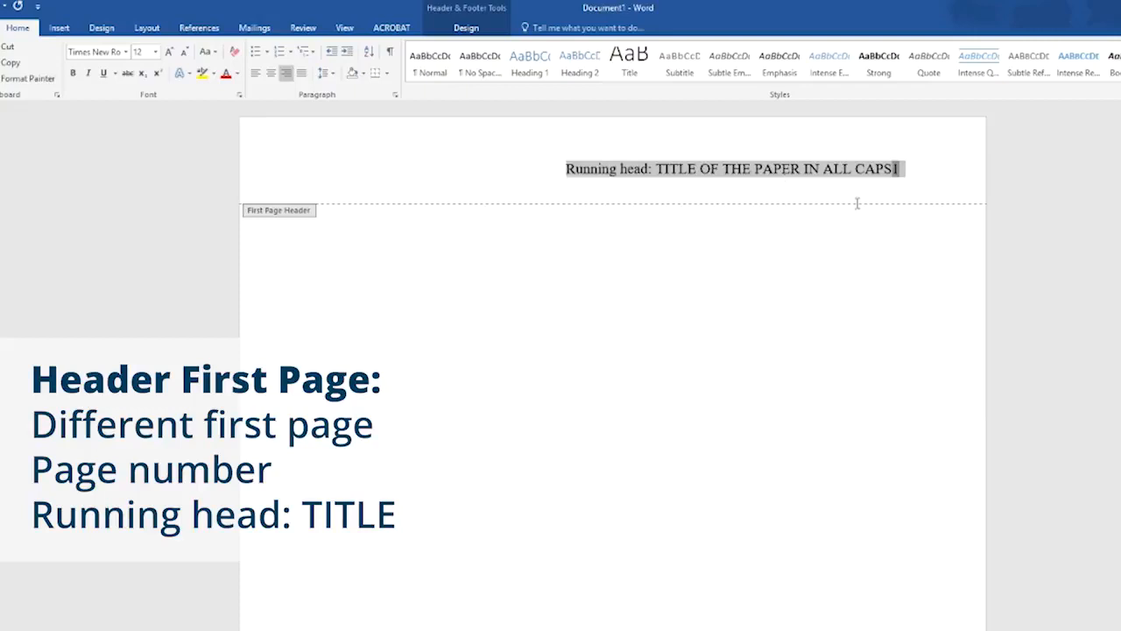
Step: Add a tab before the page number so the running head sits at the left margin
left_click(894, 171)
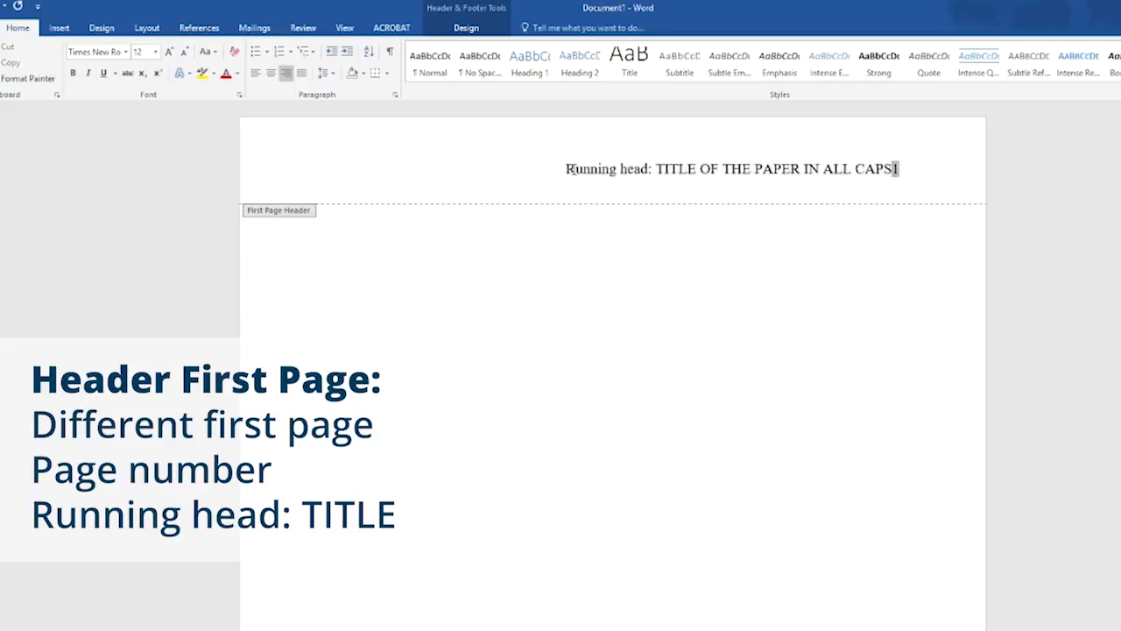
left_click_drag(566, 168, 892, 169)
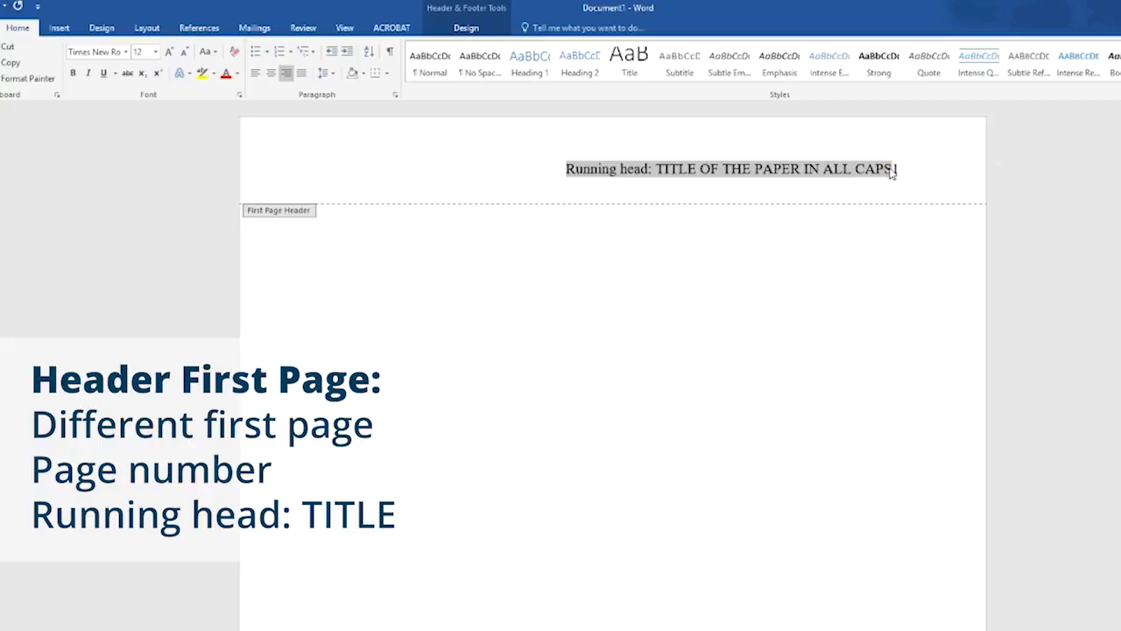
left_click(892, 171)
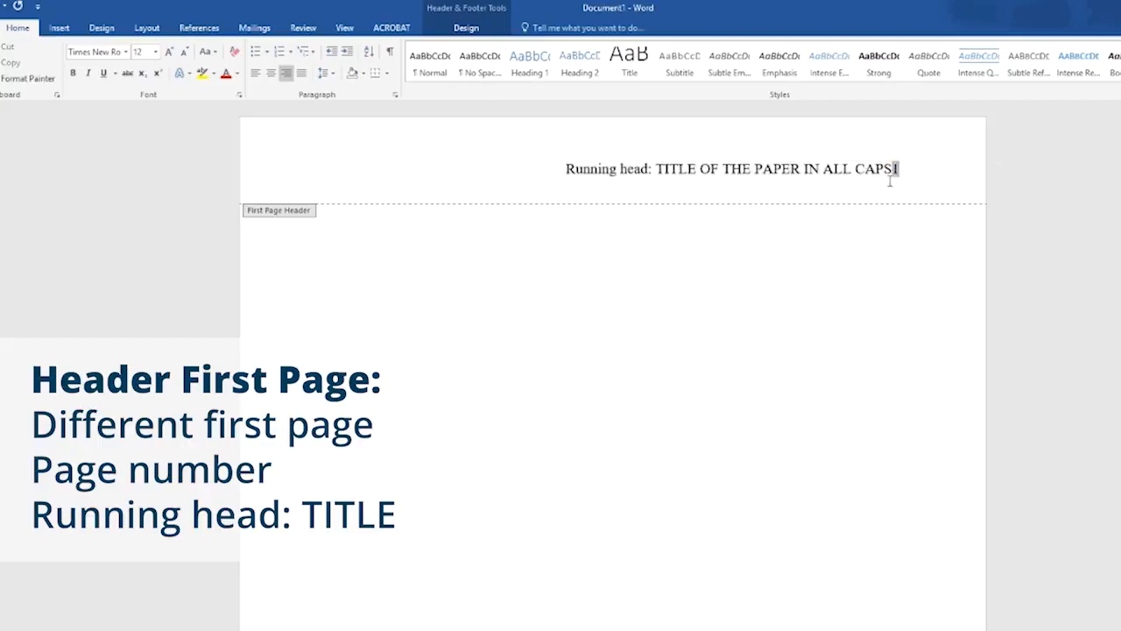
key("Tab")
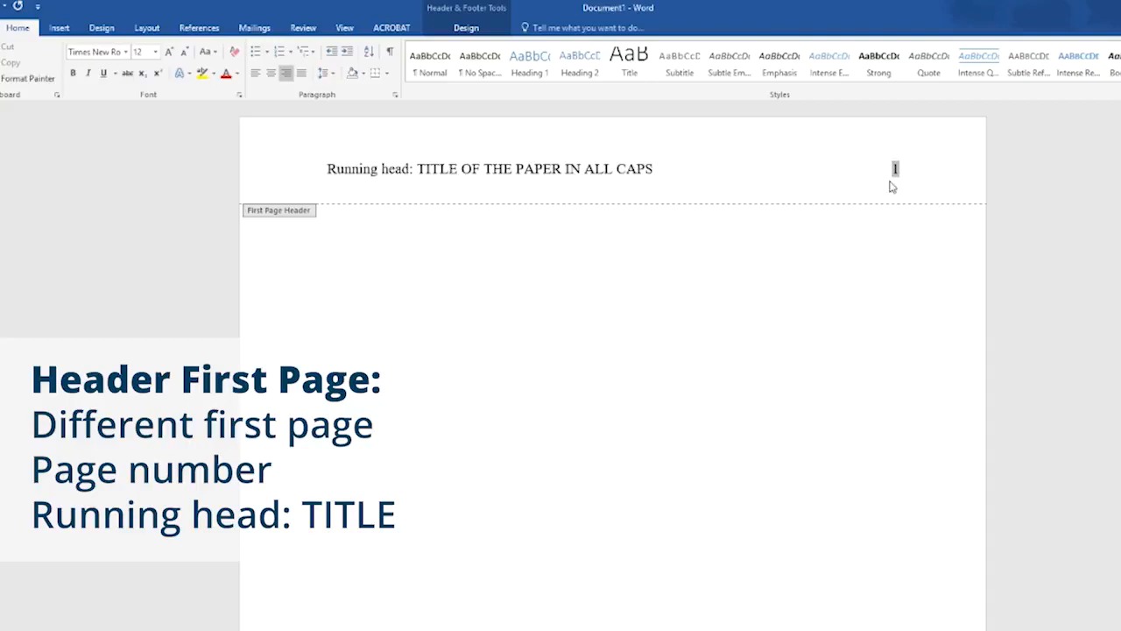
key("Tab")
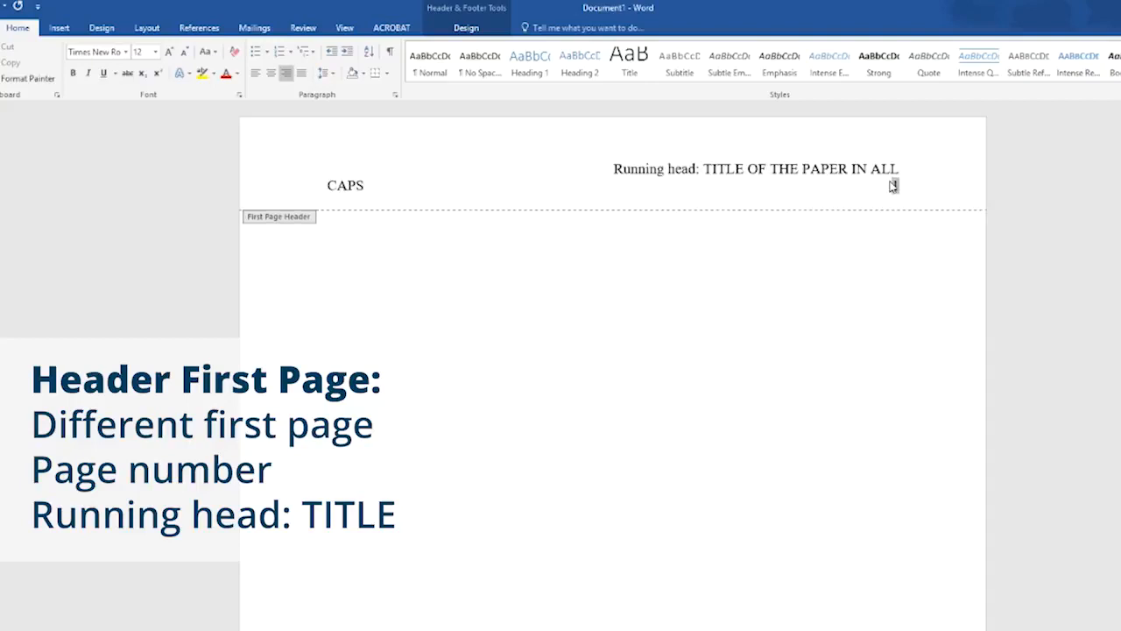
key("BackSpace")
Step: Trim the running head back to 'TITLE OF THE' and retype 'IN ALL CAPS' after it
left_click_drag(672, 170, 577, 174)
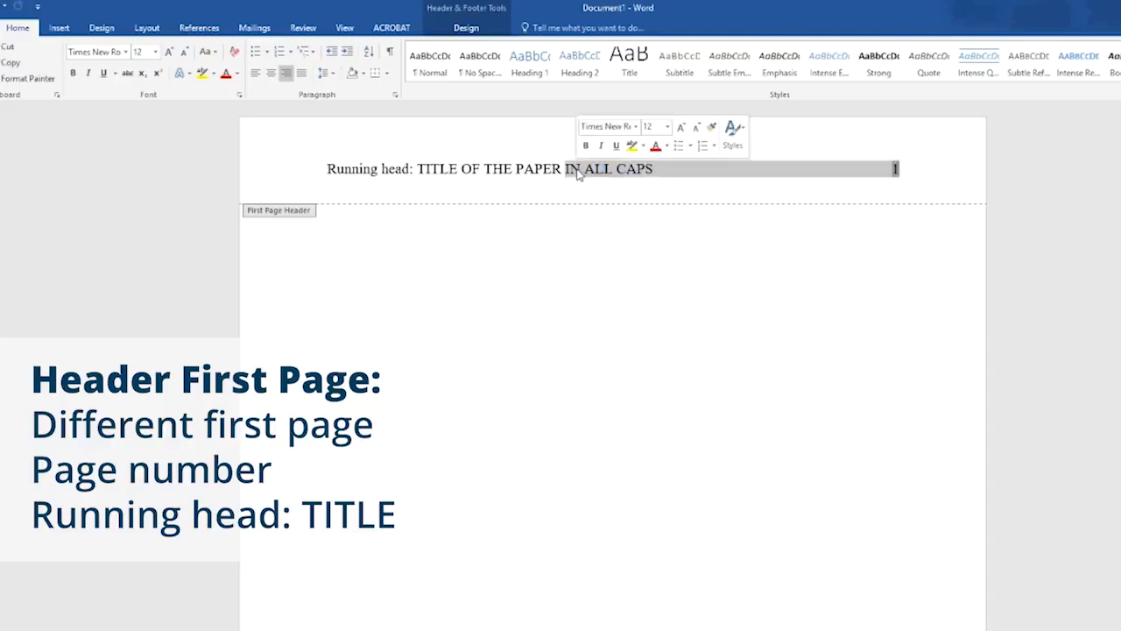
left_click(569, 169)
key("Delete")
key("Delete")
key("Delete")
key("Delete")
key("Delete")
key("Delete")
key("Delete")
key("Delete")
key("Delete")
key("Delete")
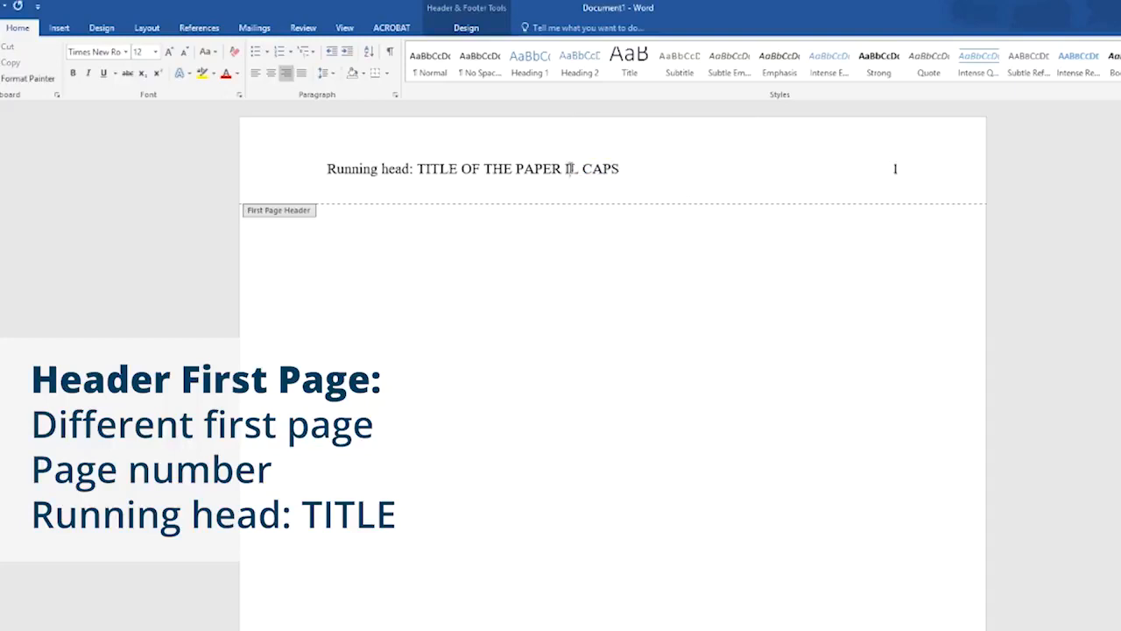
key("BackSpace")
key("BackSpace")
key("BackSpace")
key("BackSpace")
key("BackSpace")
key("BackSpace")
key("BackSpace")
key("BackSpace")
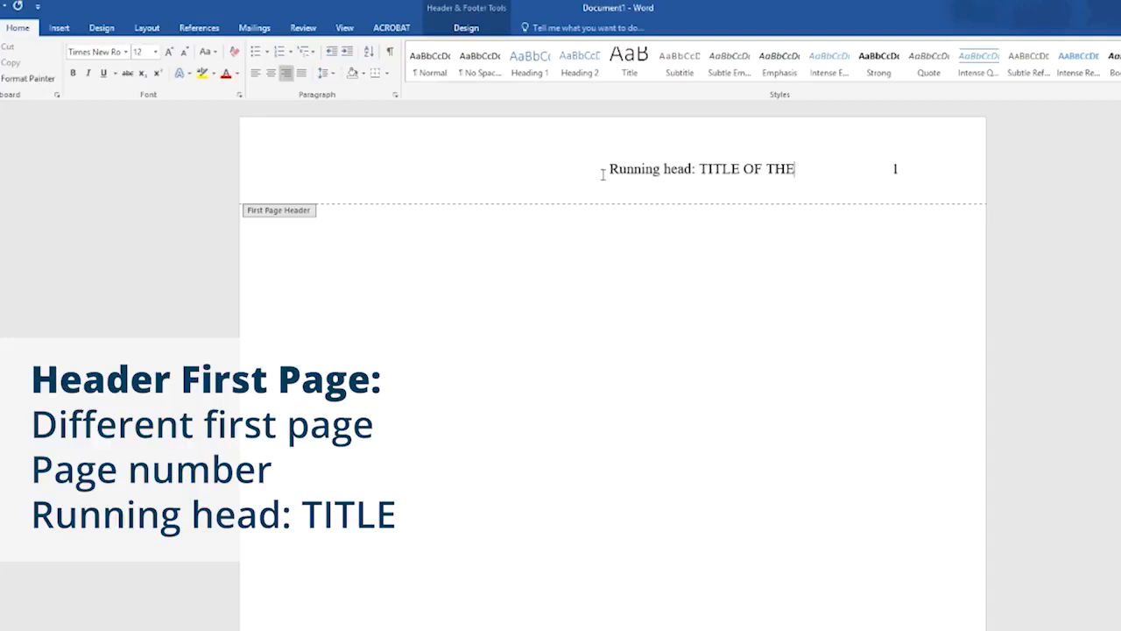
key("Tab")
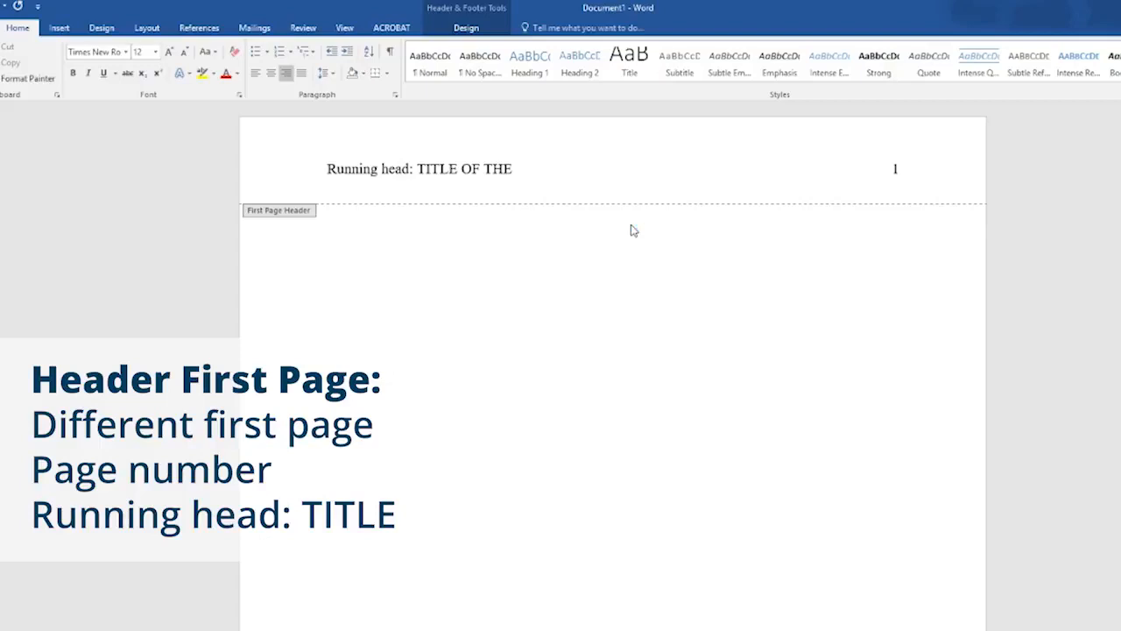
type("IN ALL CAPS")
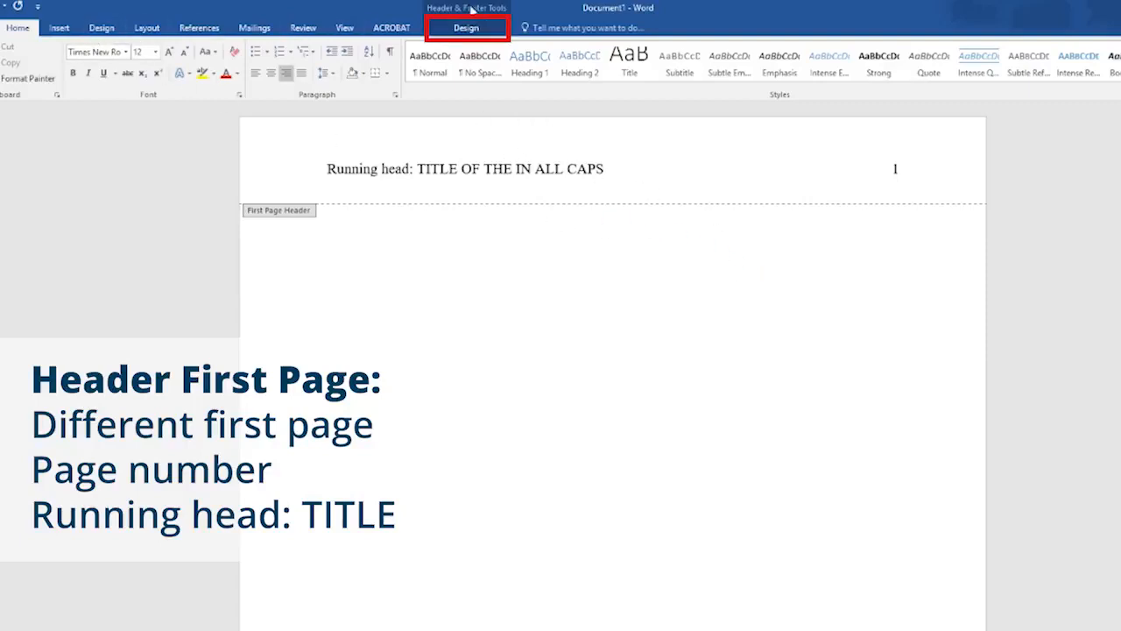
left_click(469, 27)
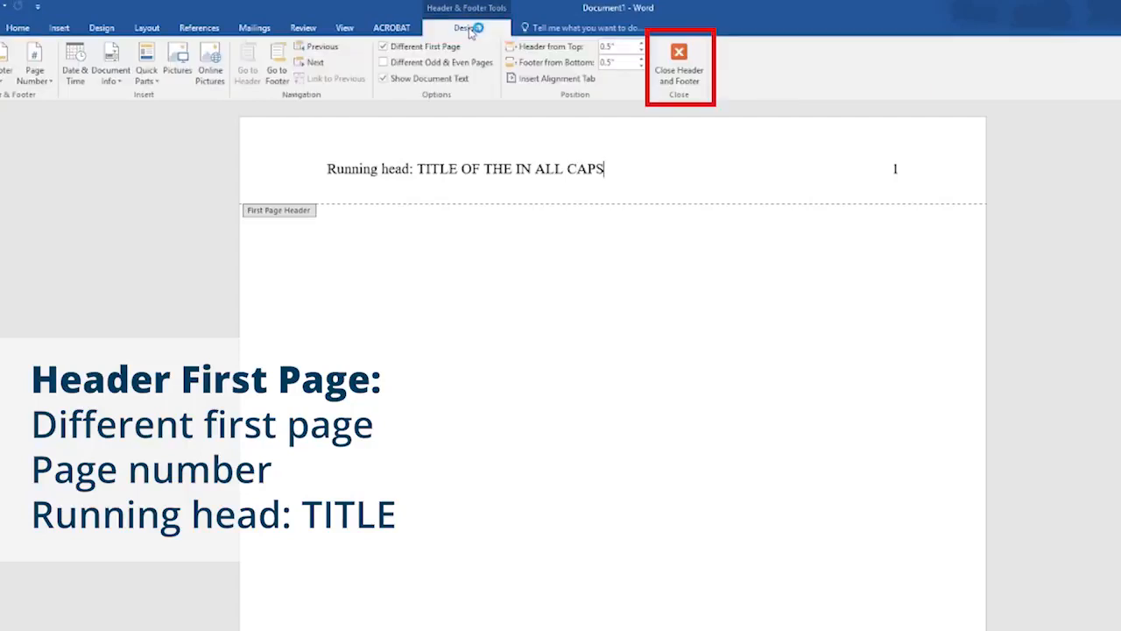
Step: Close the first-page header and add empty lines to start a second page
left_click(679, 70)
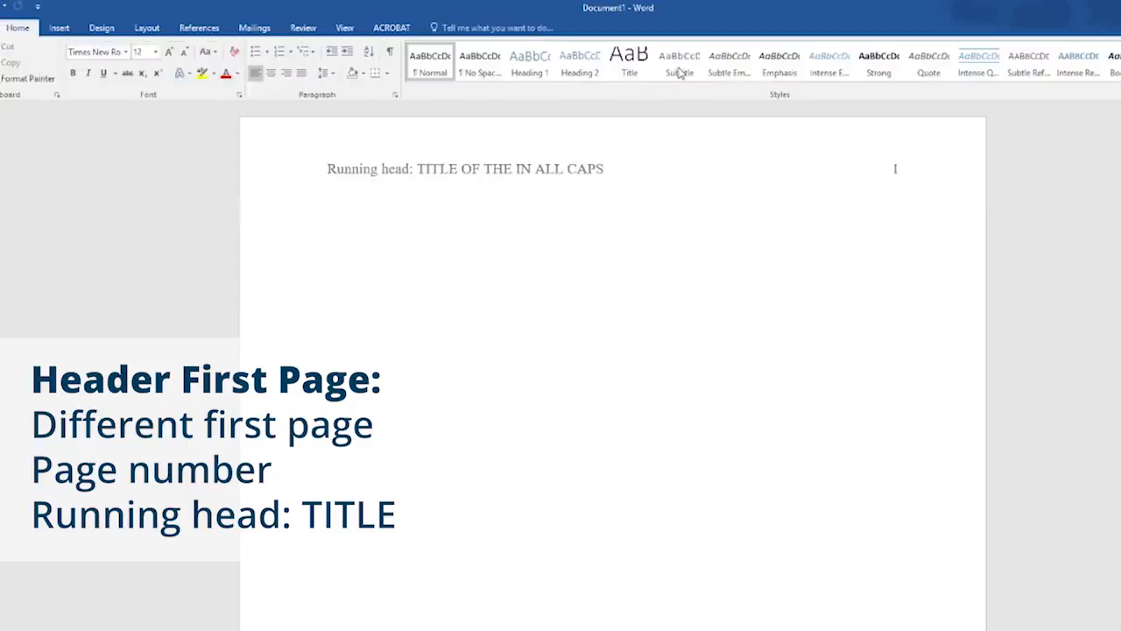
key("Return")
key("Return")
key("Return")
key("Return")
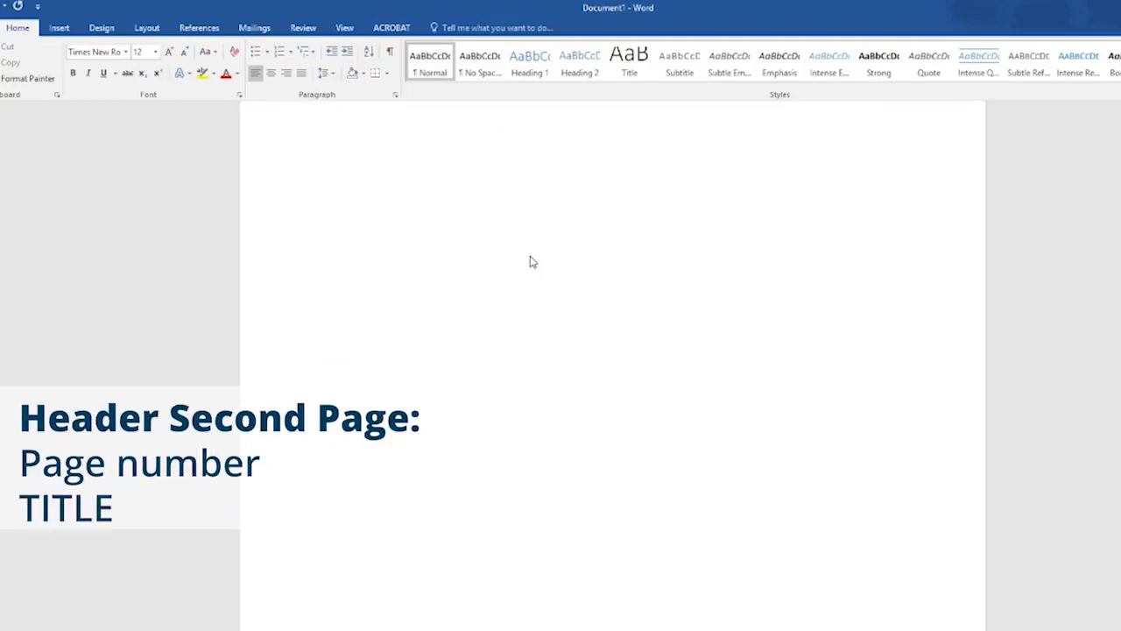
scroll(529, 262, "down", 1)
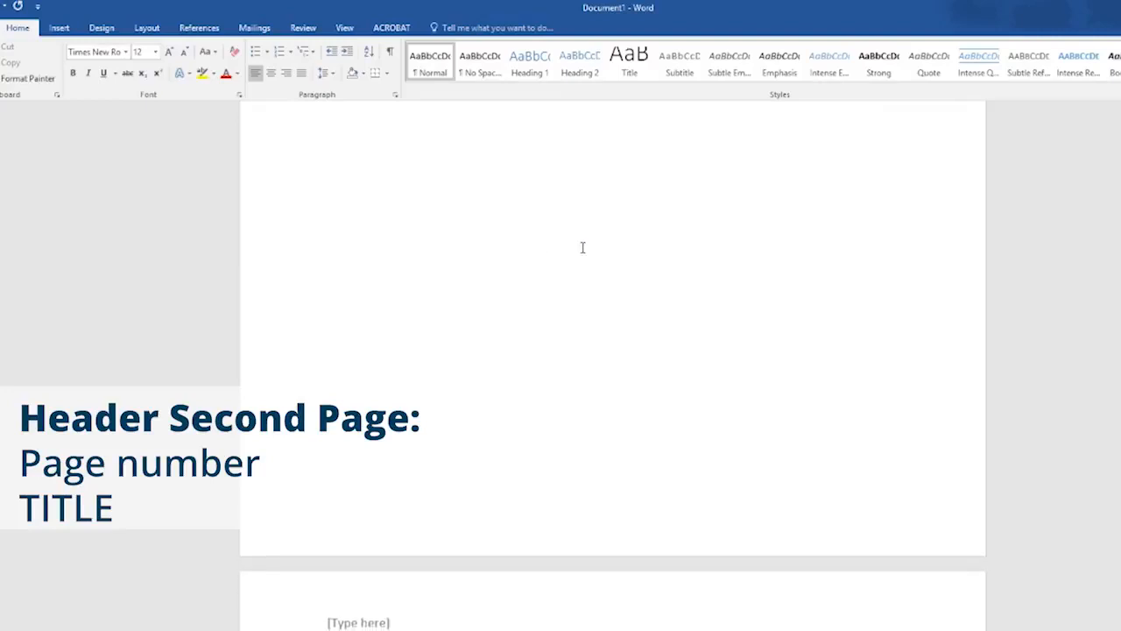
scroll(578, 283, "down", 4)
scroll(578, 283, "down", 1)
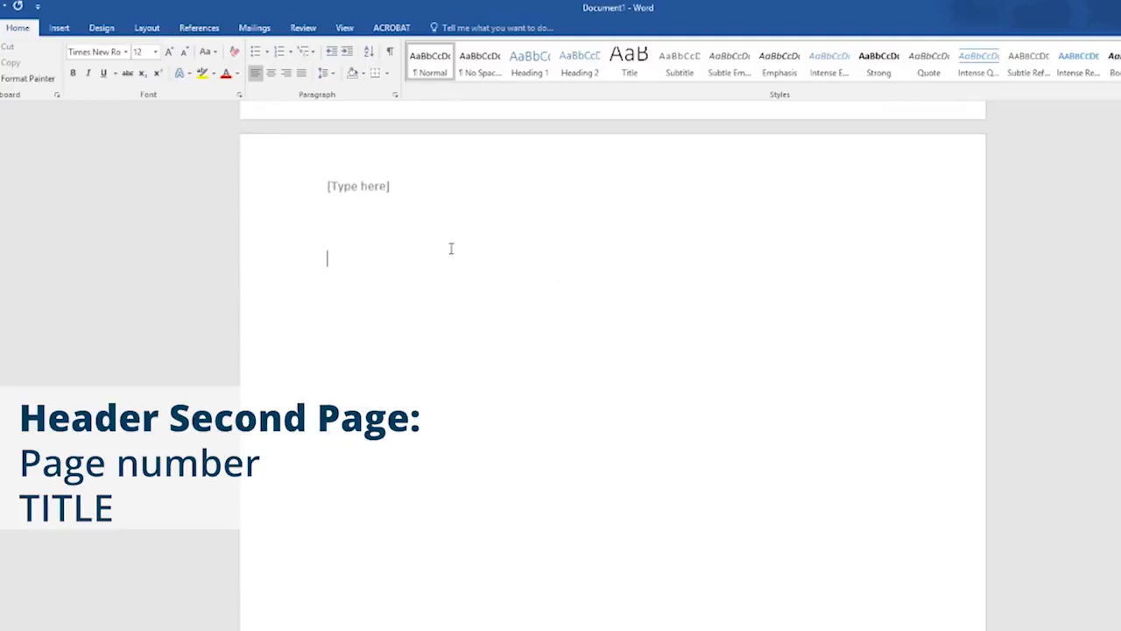
double_click(377, 172)
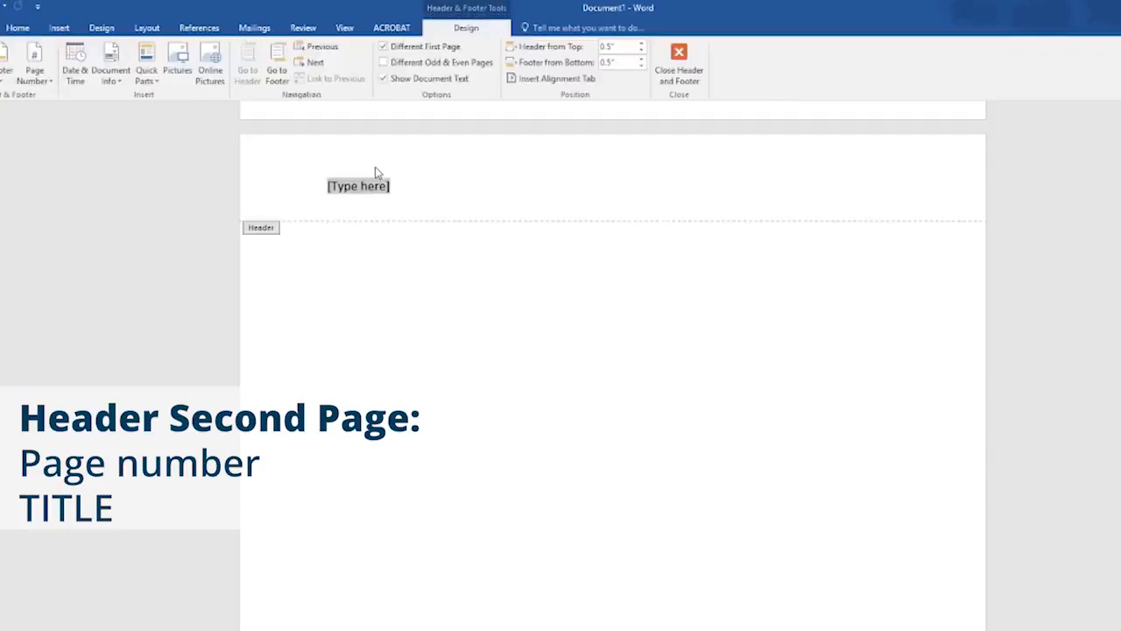
double_click(404, 243)
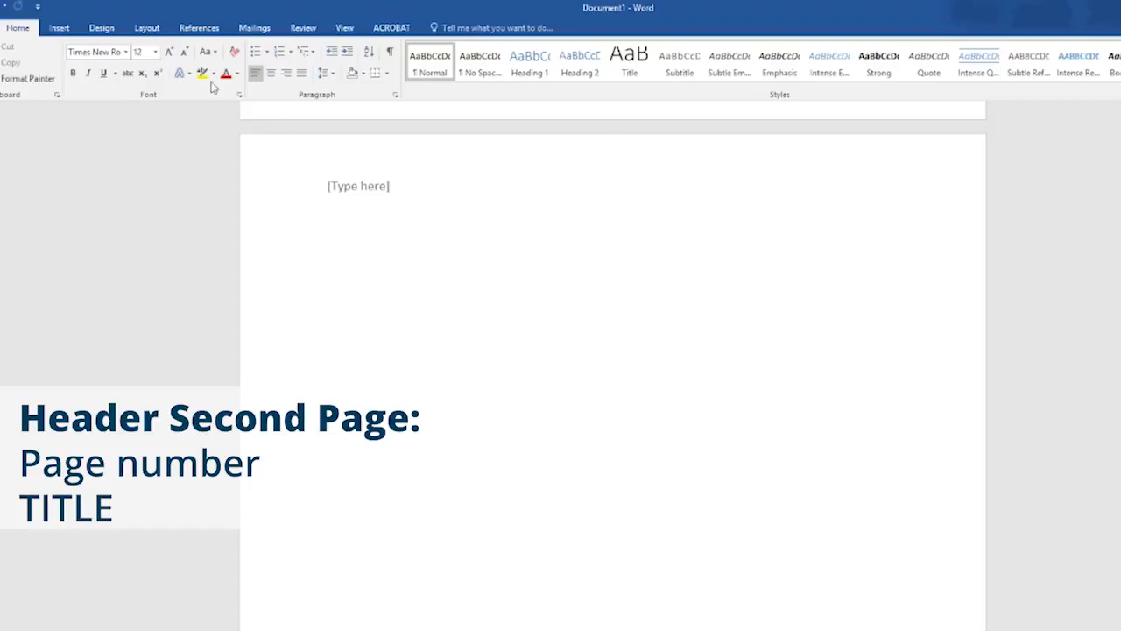
Step: Insert a Blank header on page 2
left_click(63, 28)
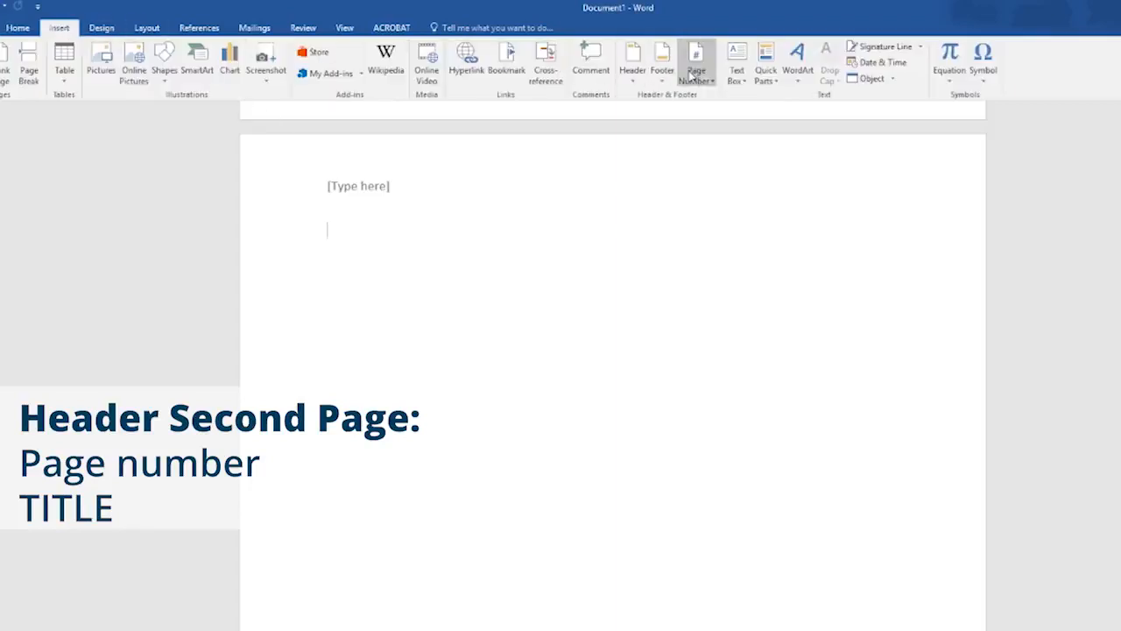
left_click(633, 74)
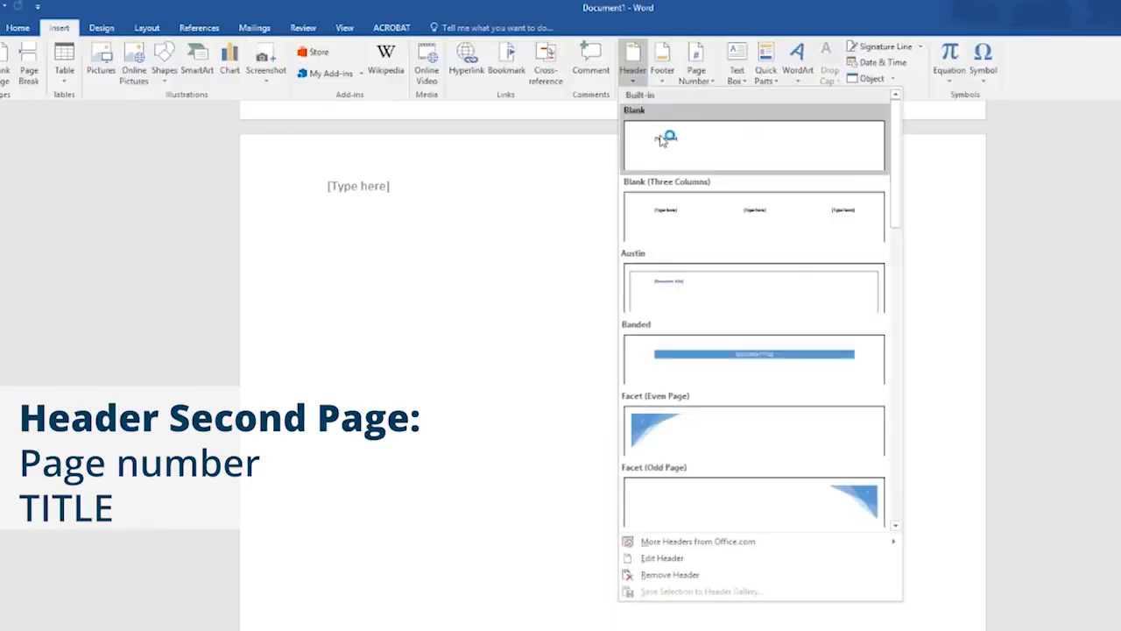
left_click(661, 135)
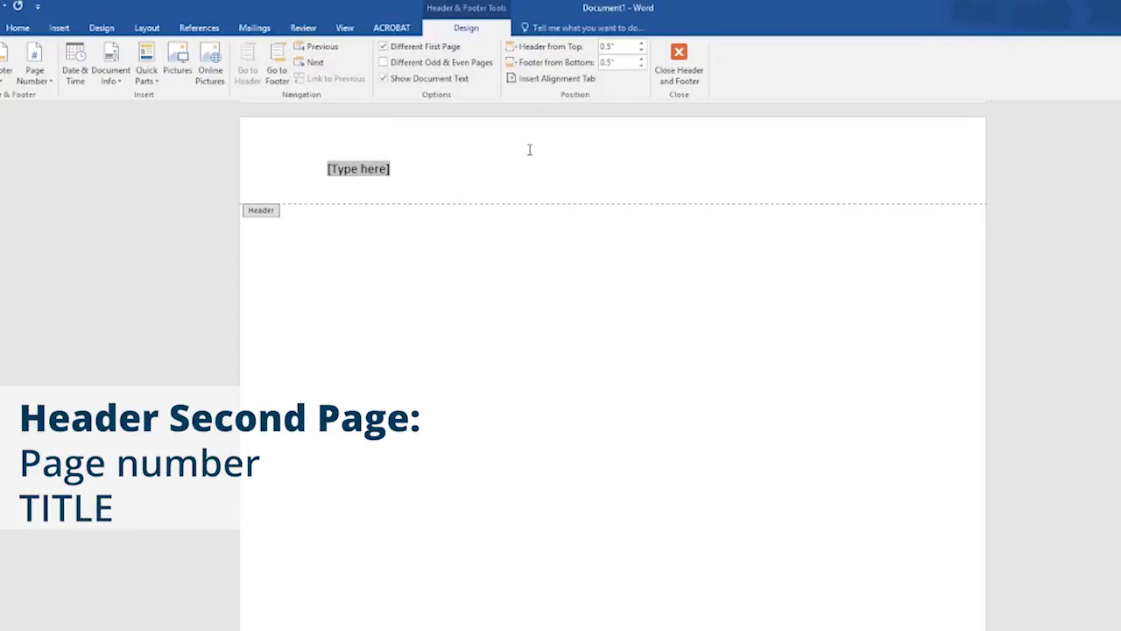
scroll(351, 185, "up", 1)
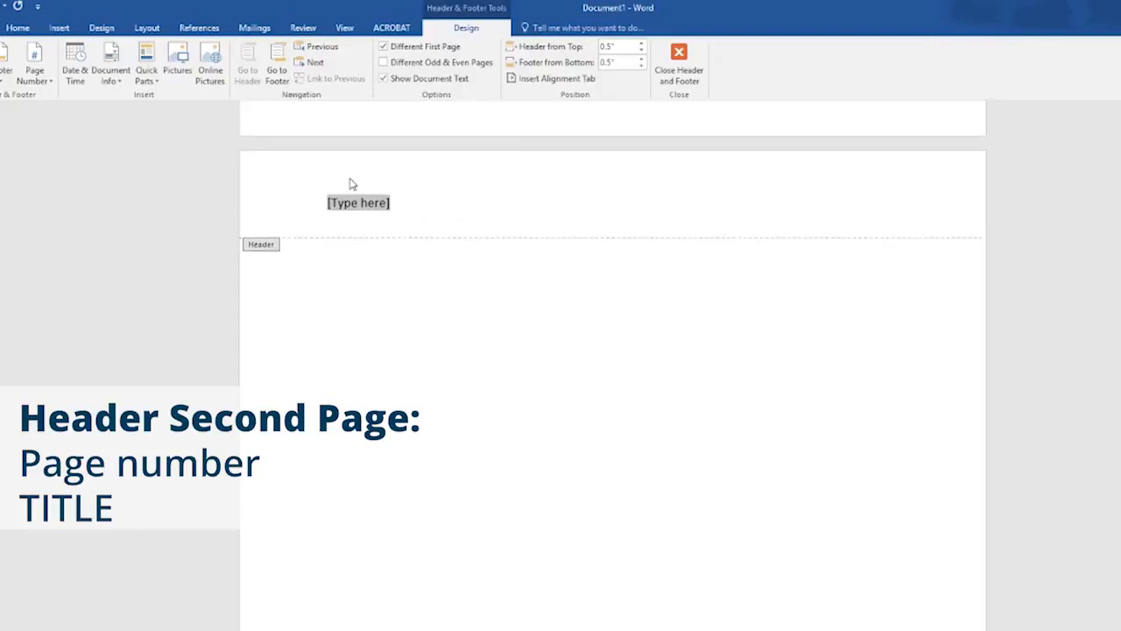
Step: Add a Plain Number 3 page number with 'TITLE OF THE PAPER IN ALL CAPS' tabbed to its left
left_click(34, 70)
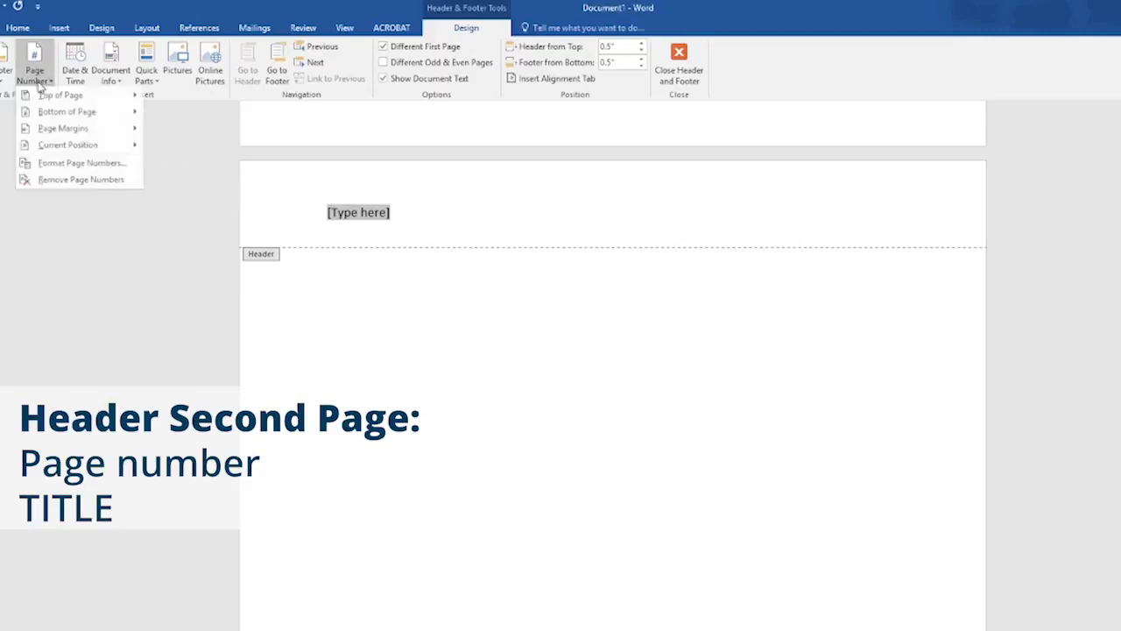
mouse_move(53, 97)
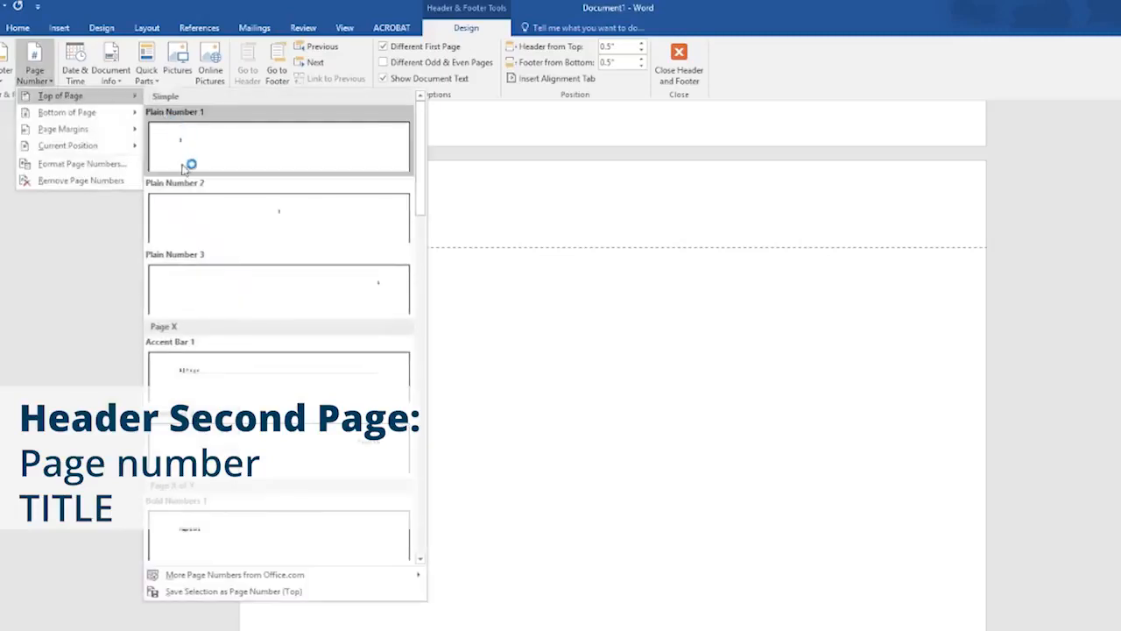
left_click(196, 282)
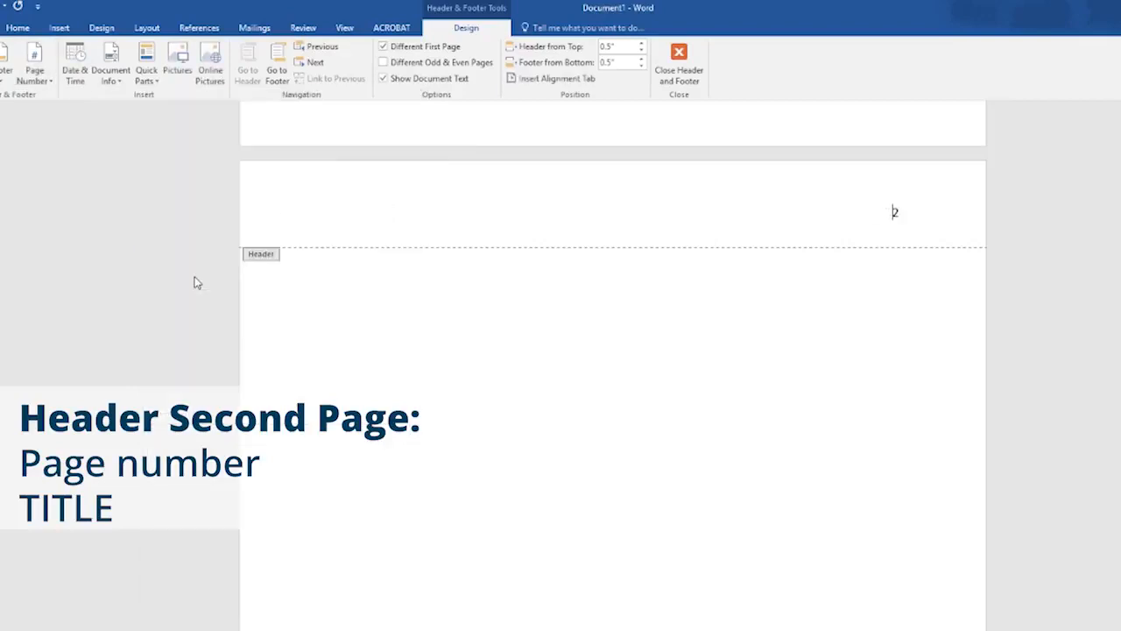
type("TITLE OF THE PA")
type("PER IN AL")
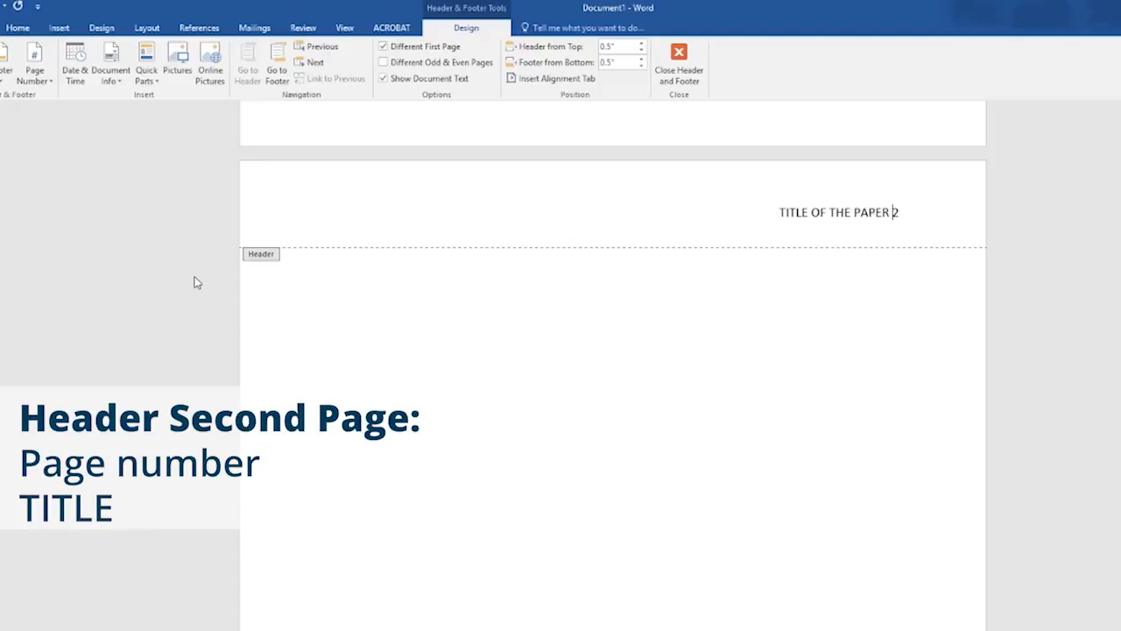
type("CAPS")
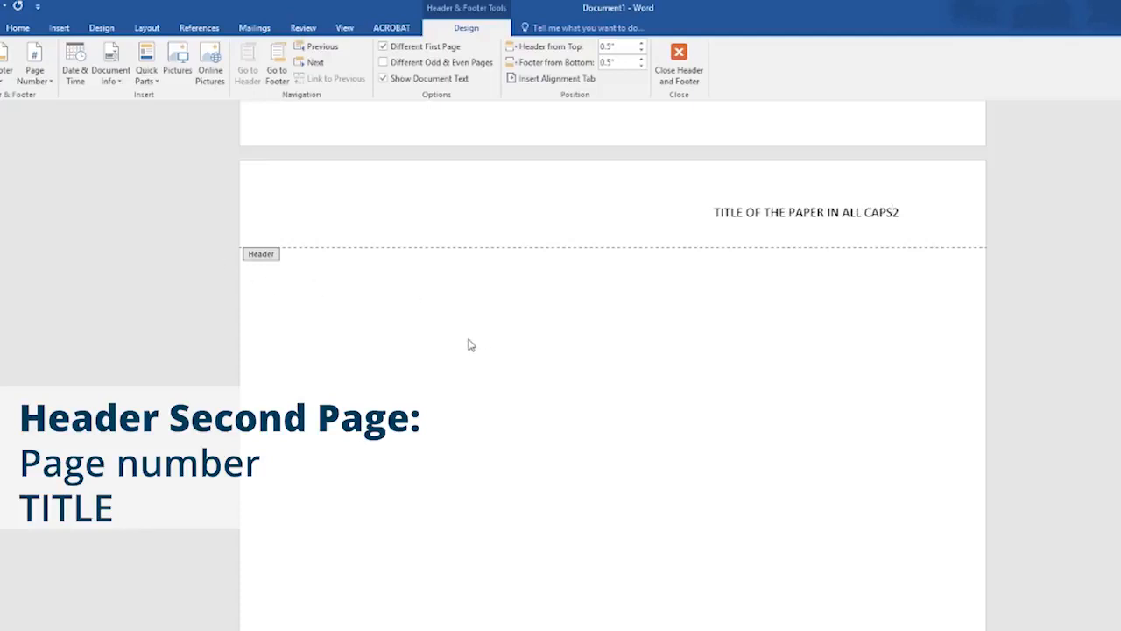
key("Tab")
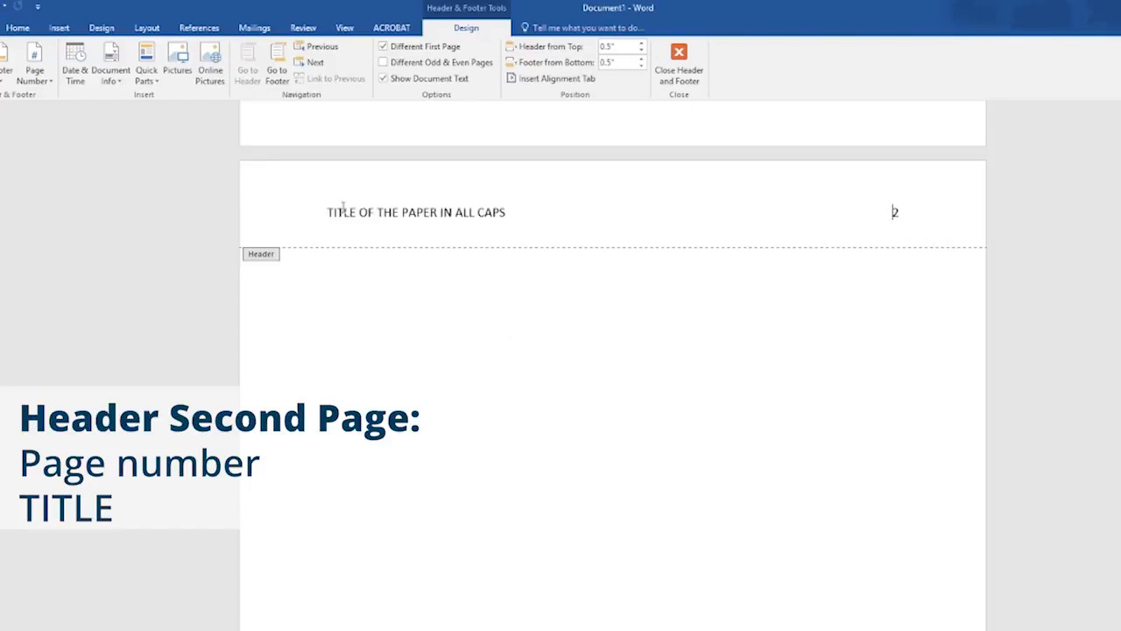
Step: Format the whole page-2 header line in Times New Roman 12
left_click_drag(325, 211, 899, 213)
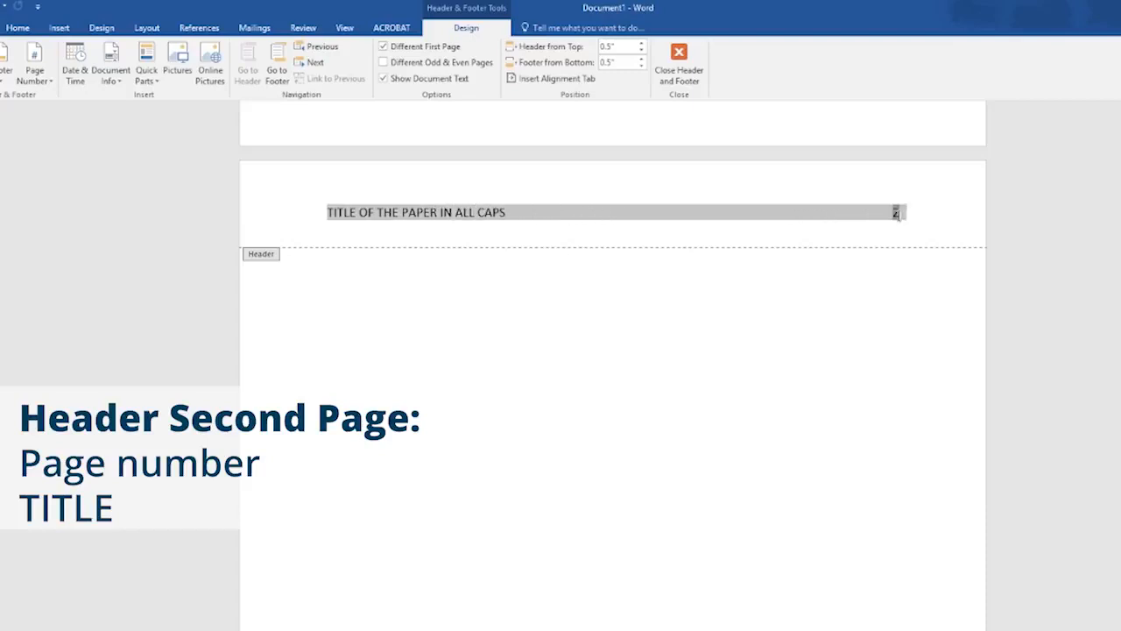
left_click(19, 28)
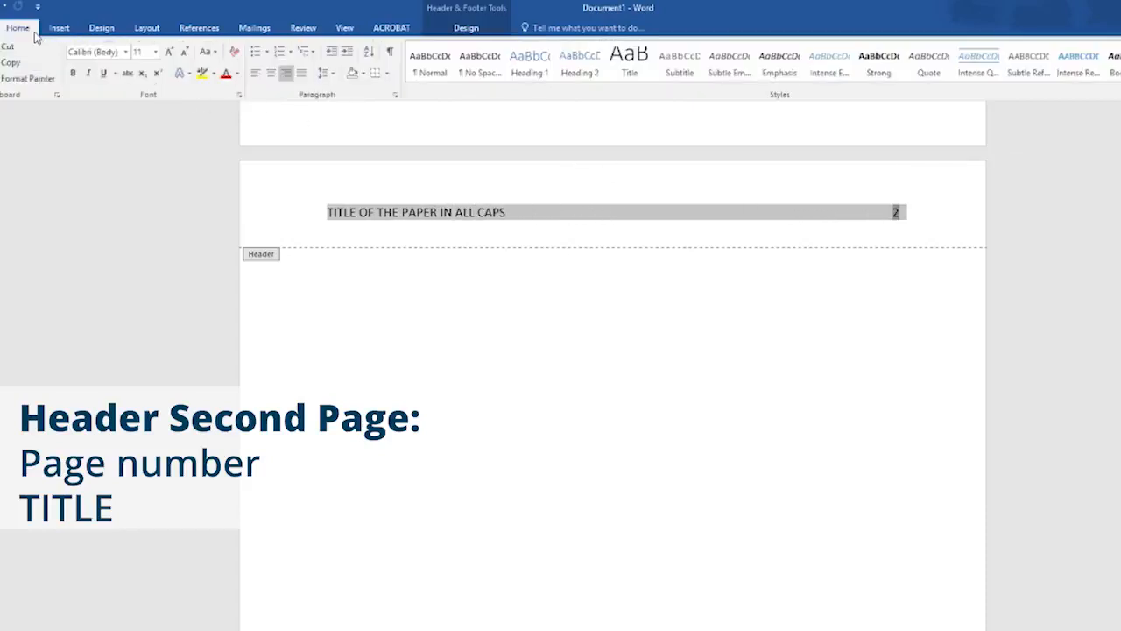
left_click(112, 52)
type("Times New Roman")
key("Return")
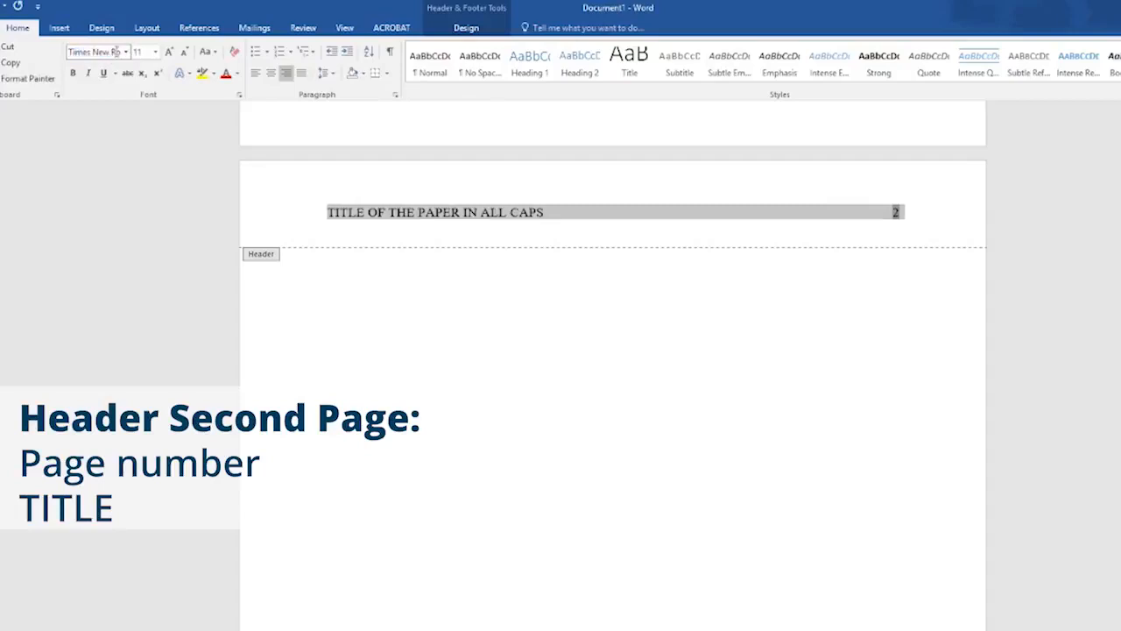
left_click(139, 52)
type("12")
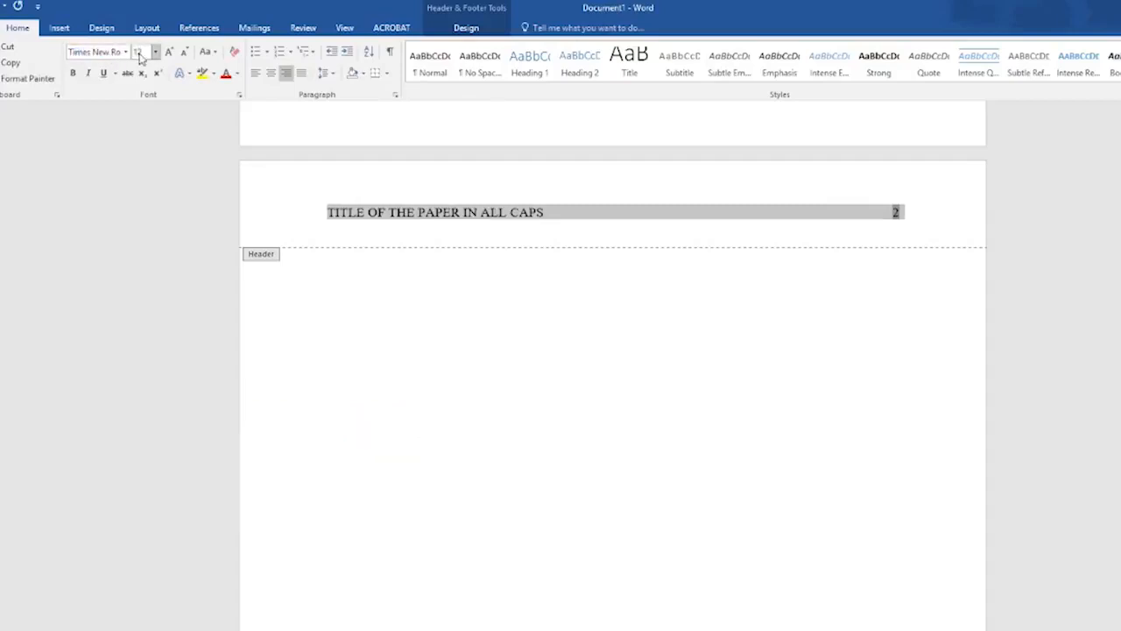
key("Return")
scroll(508, 290, "up", 10)
Step: Review the title text in the page-2 header
scroll(508, 291, "up", 5)
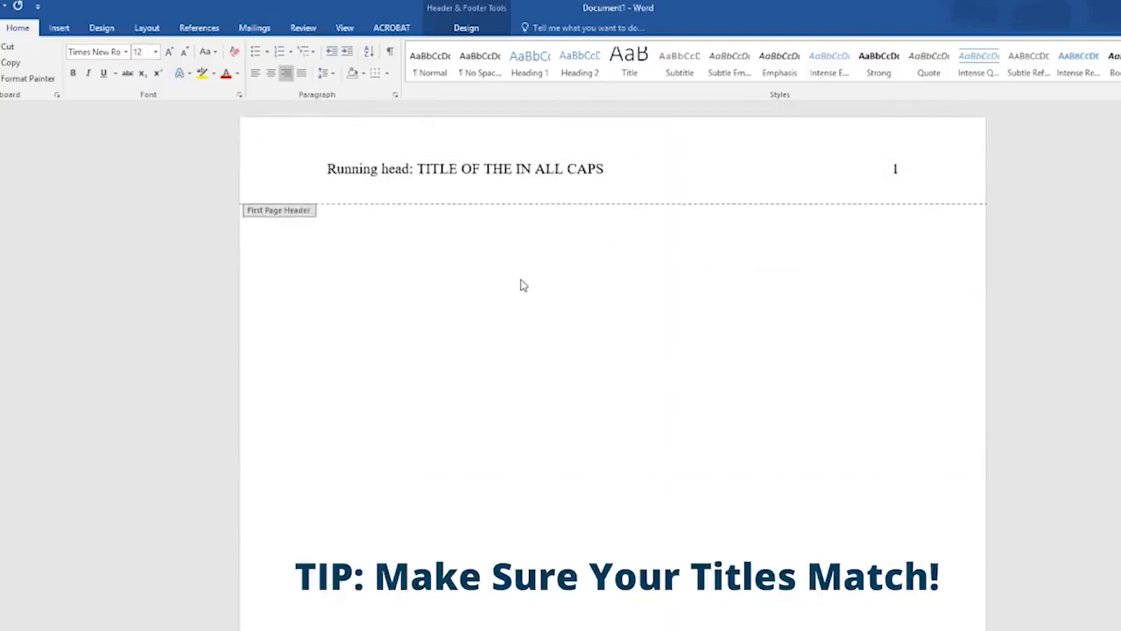
scroll(566, 268, "down", 10)
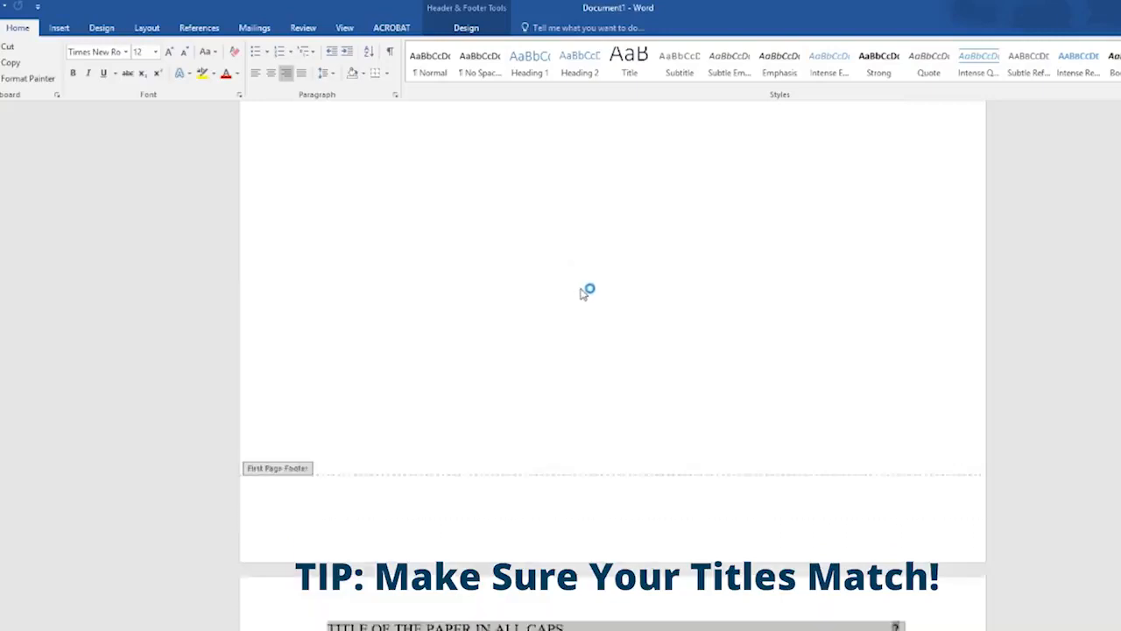
scroll(586, 291, "down", 3)
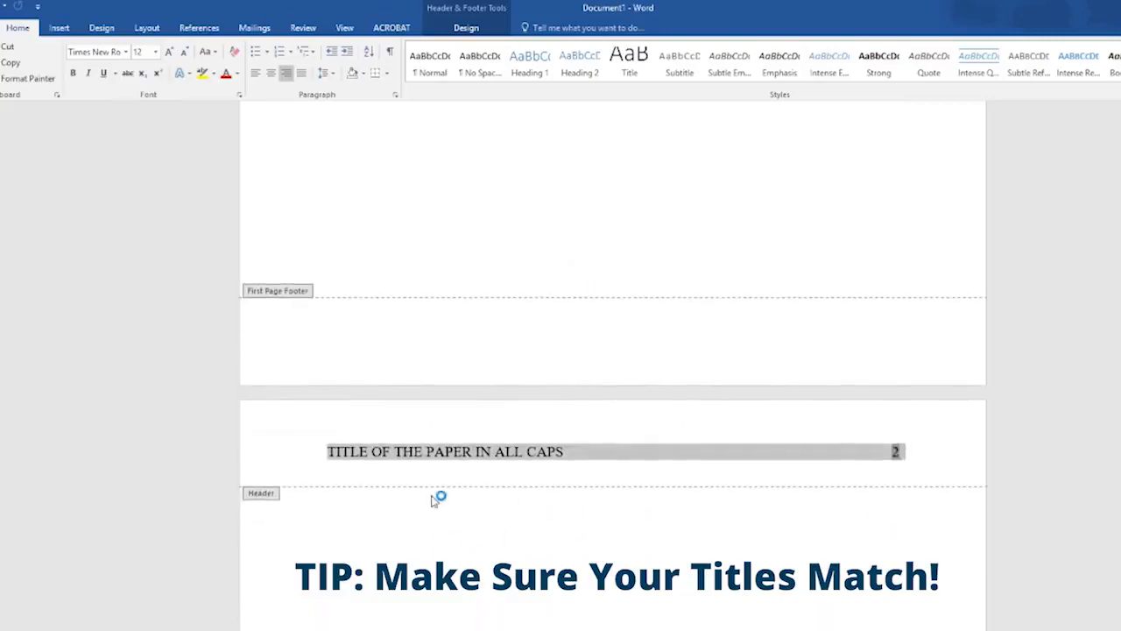
left_click(473, 454)
left_click_drag(564, 452, 327, 452)
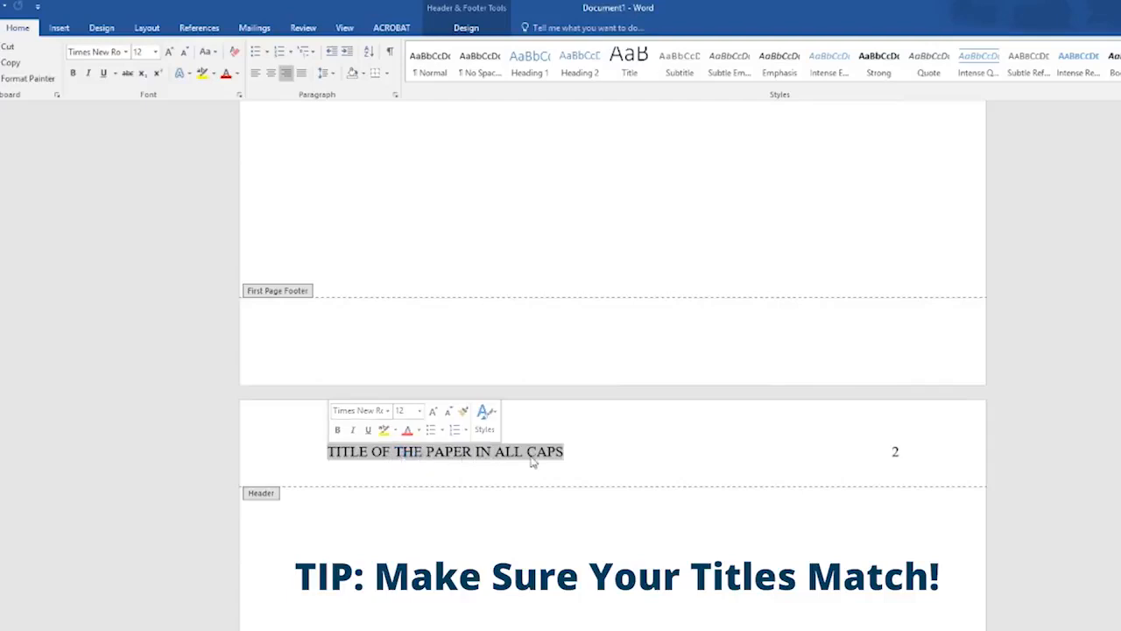
scroll(517, 423, "up", 10)
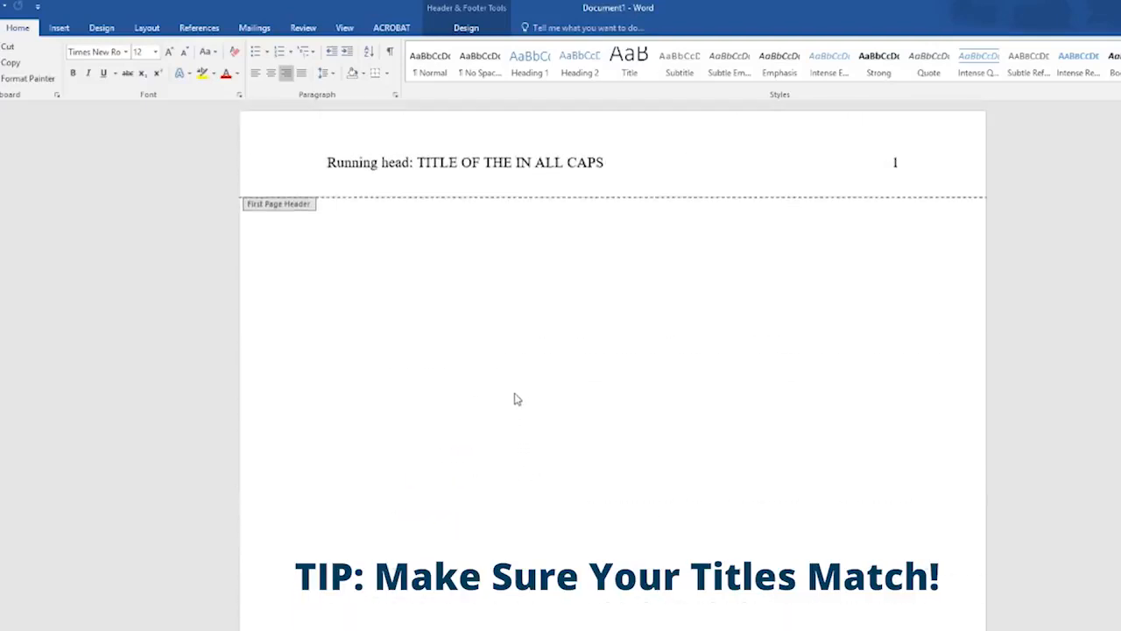
scroll(517, 399, "up", 1)
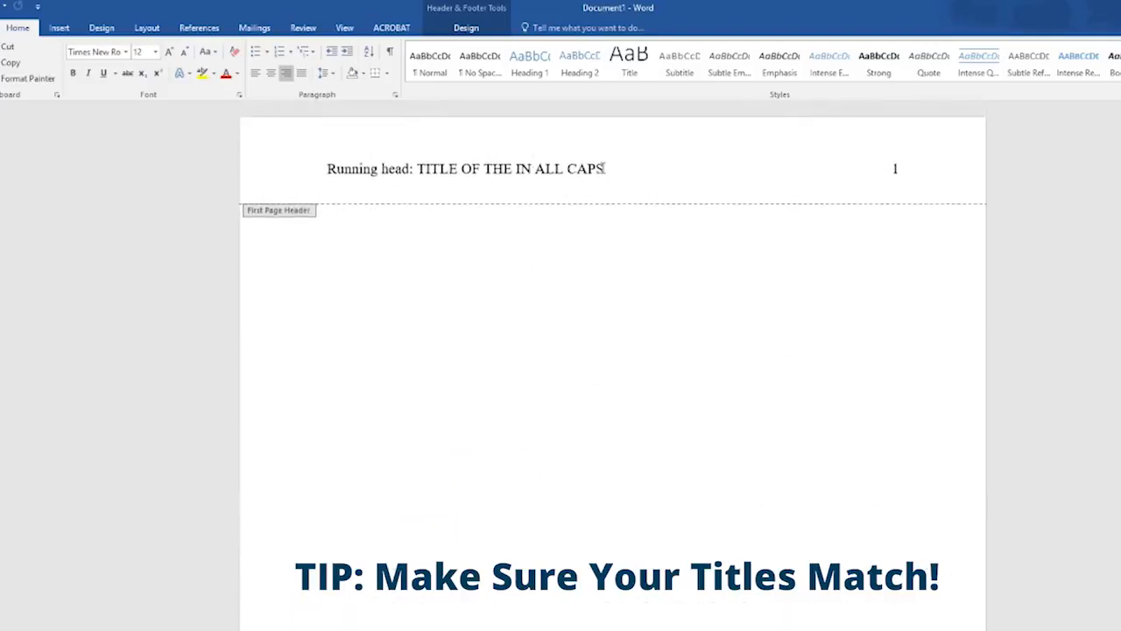
Step: Add 'PAPER' after 'THE' in the first-page running head, remove the extra tab, and exit the header
left_click_drag(605, 168, 418, 169)
left_click(513, 170)
type("PAPER")
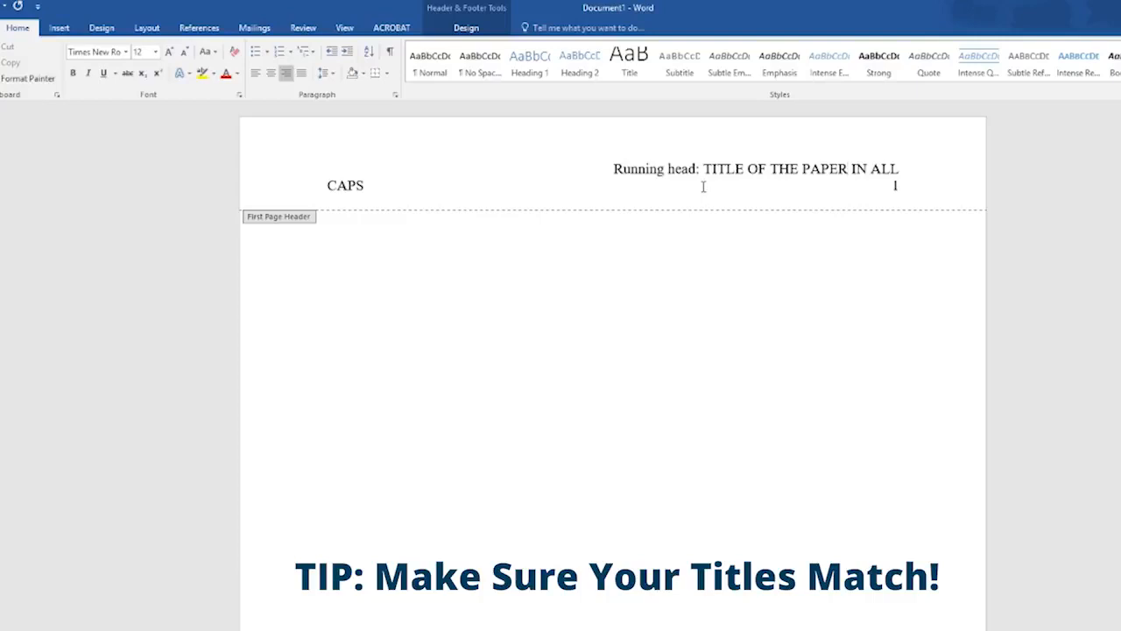
left_click(895, 186)
key("BackSpace")
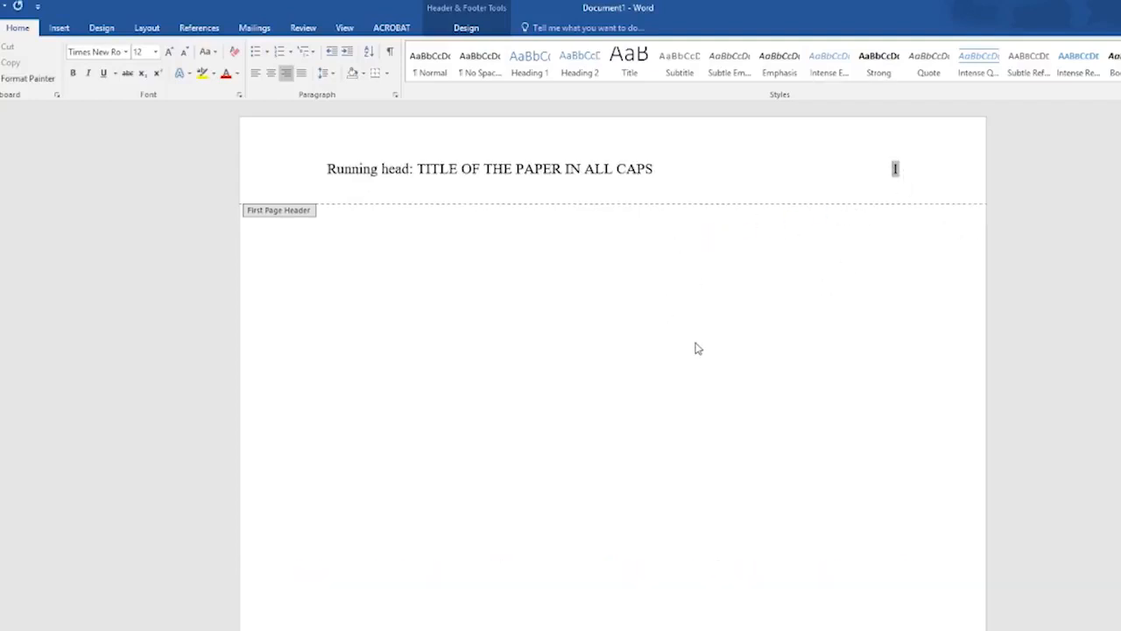
double_click(650, 262)
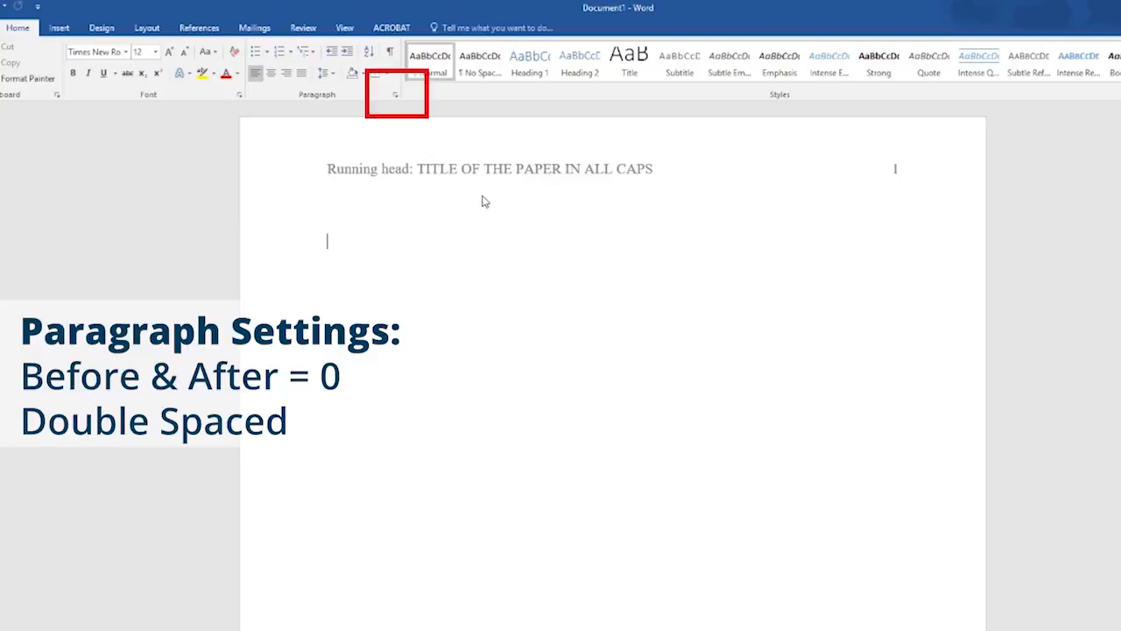
Step: Set paragraph spacing after to 0 pt and line spacing to Double
left_click(399, 98)
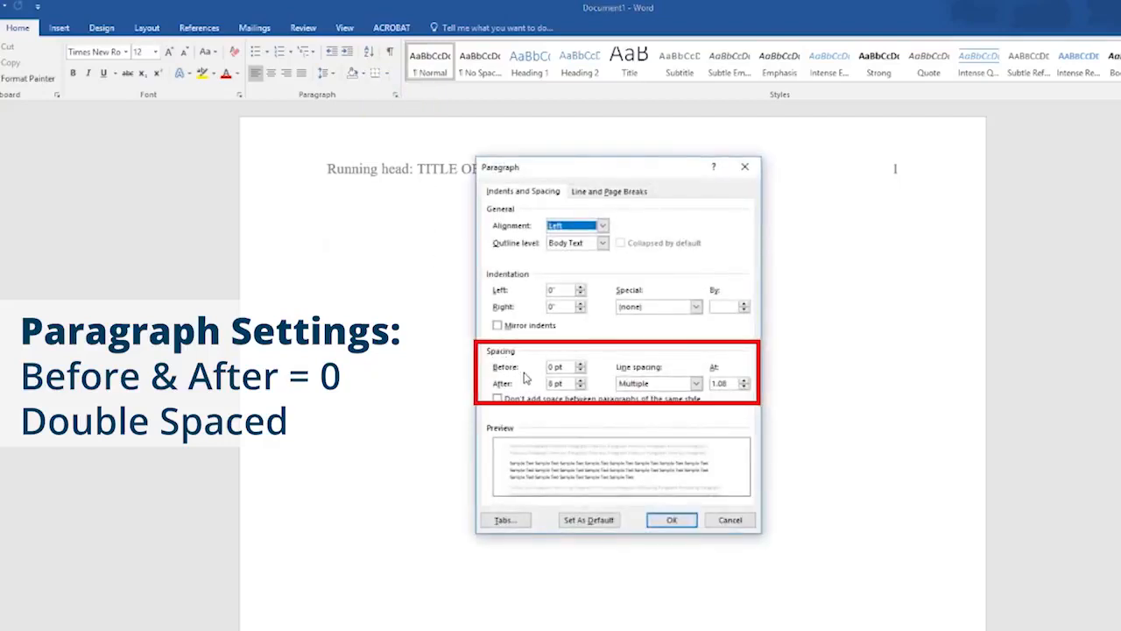
left_click(551, 384)
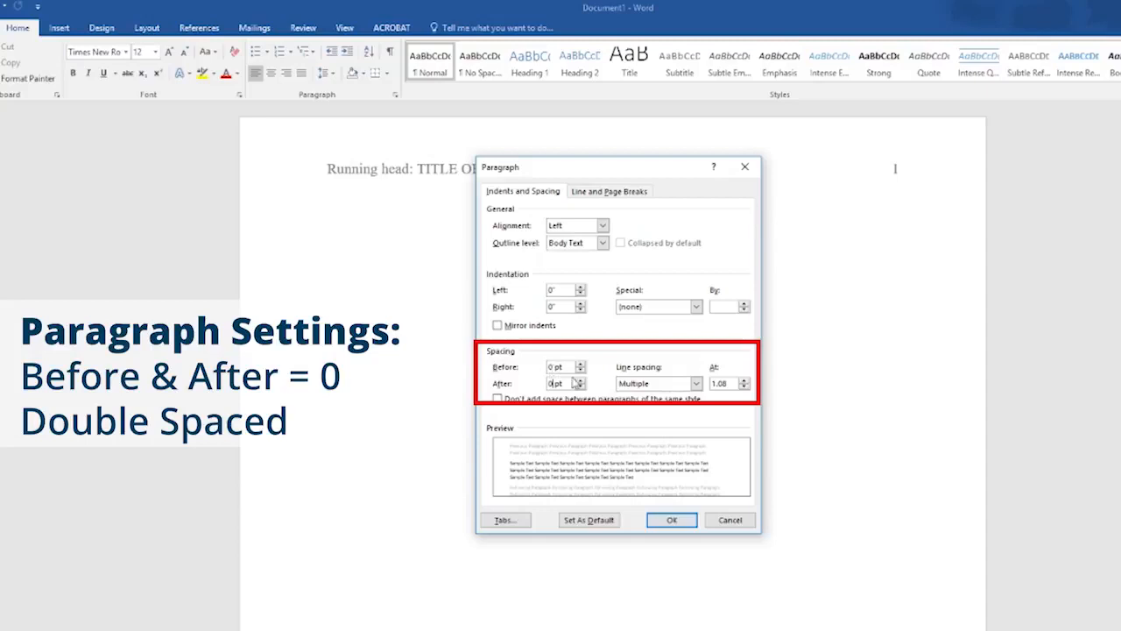
left_click(640, 385)
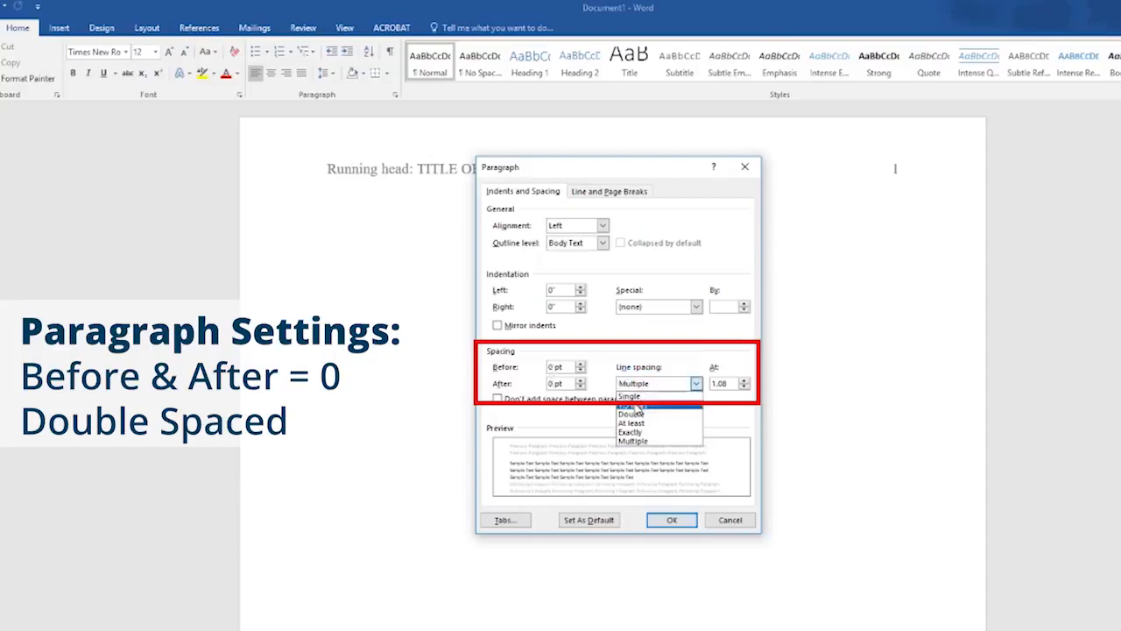
left_click(633, 415)
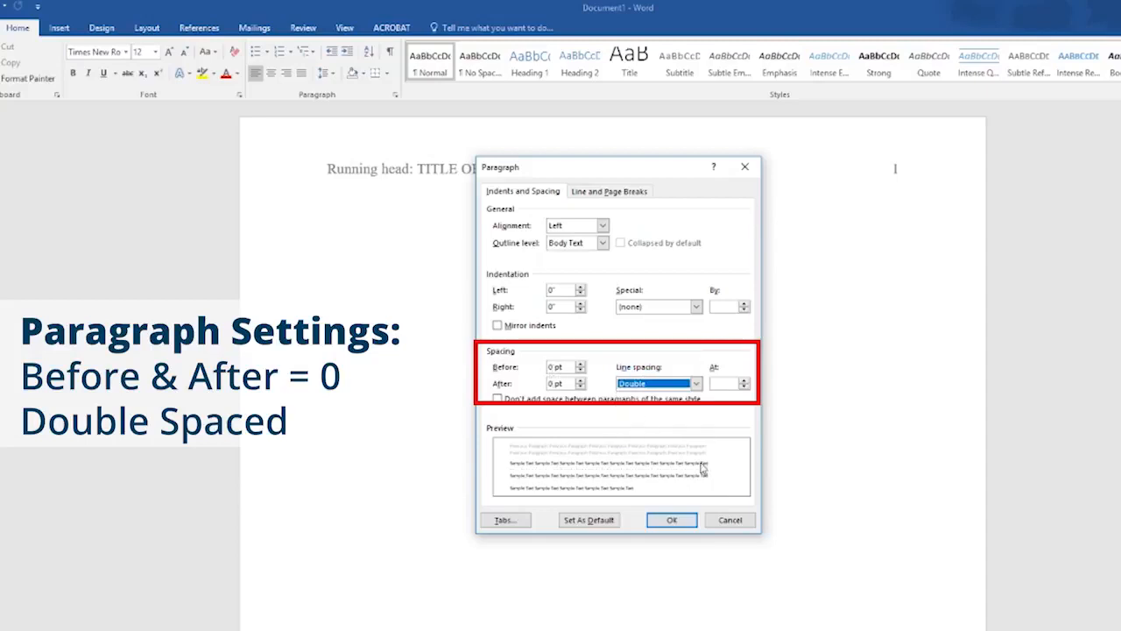
left_click(673, 520)
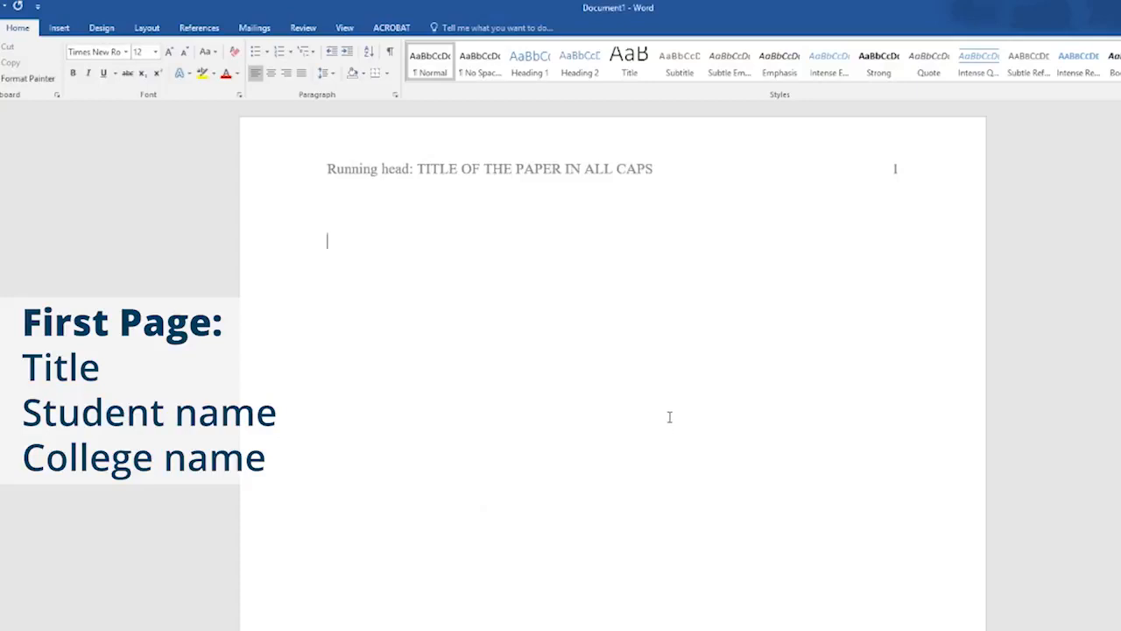
Step: Type centred lines 'Title of the Paper', 'Name of Student' and 'Florida State College at Jacksonville'
key("Return")
key("Return")
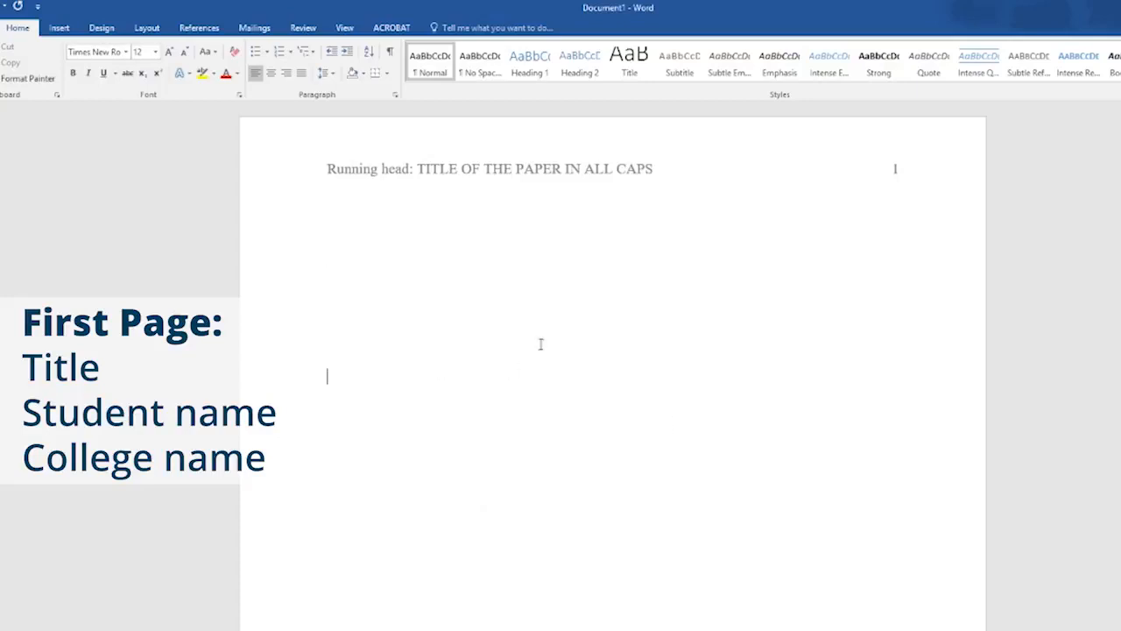
left_click(272, 75)
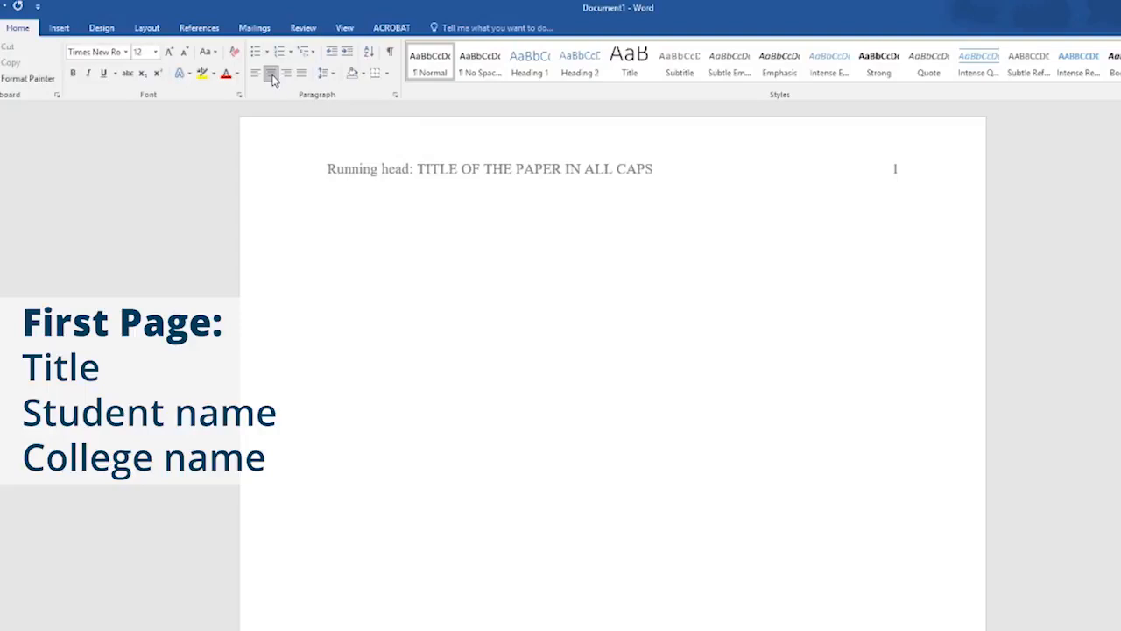
type("Title of the Paper")
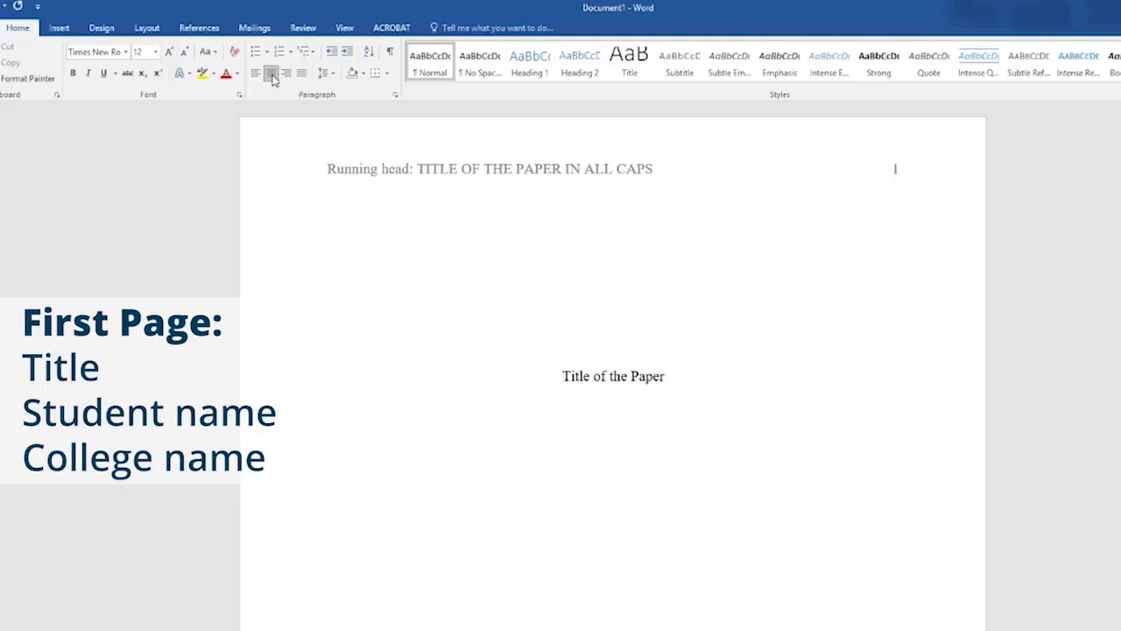
type("N")
key("BackSpace")
key("Return")
type("Name of Student")
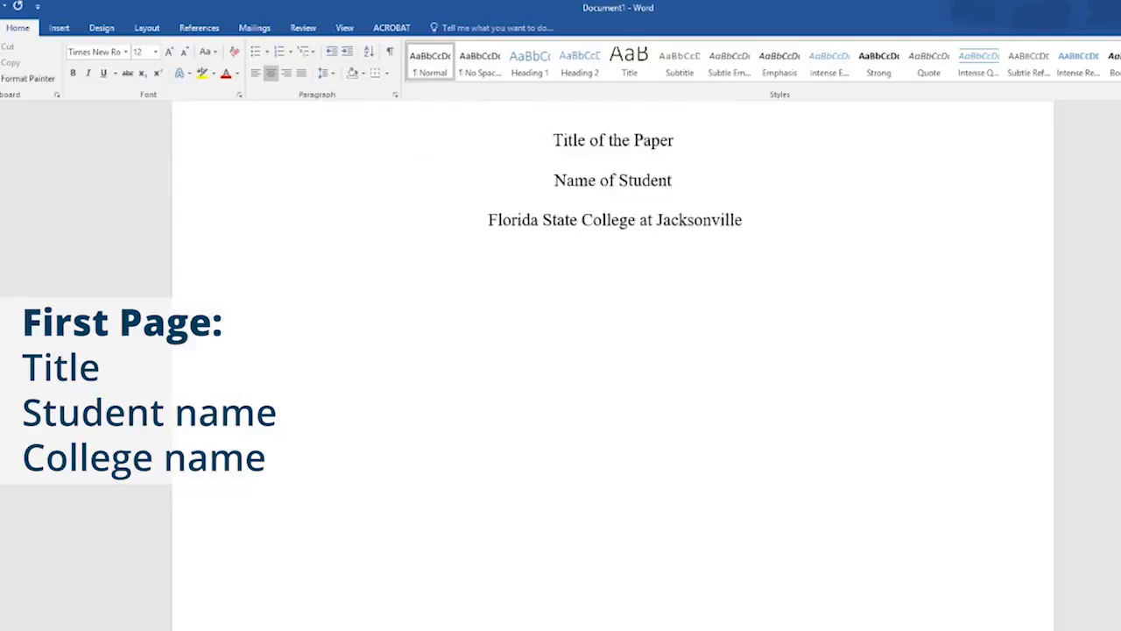
scroll(980, 592, "up", 5)
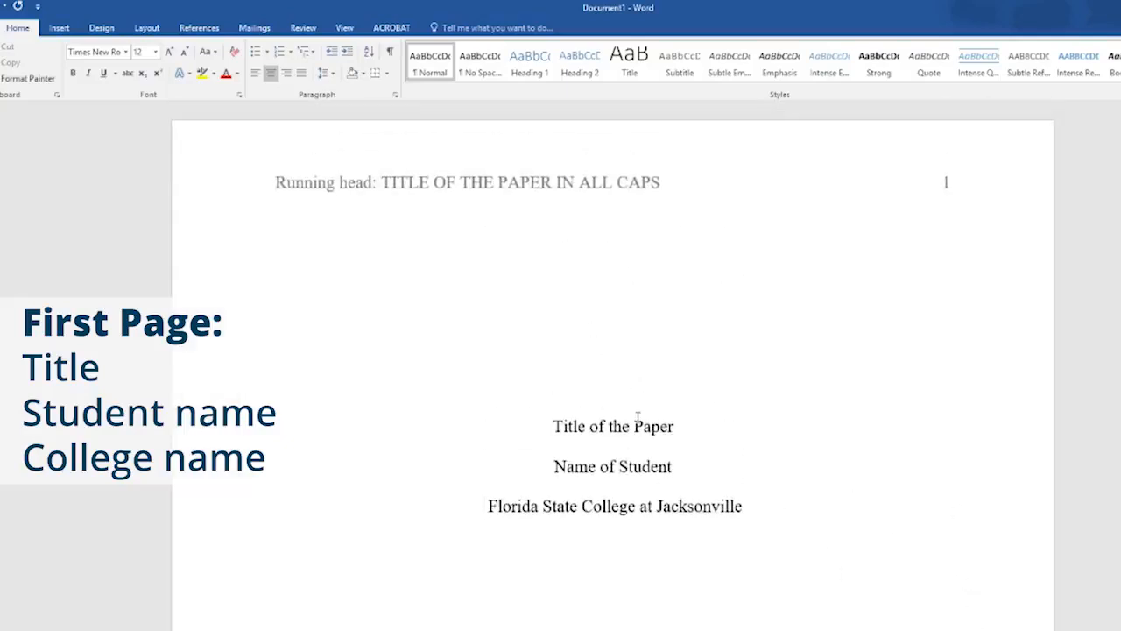
scroll(636, 418, "down", 1)
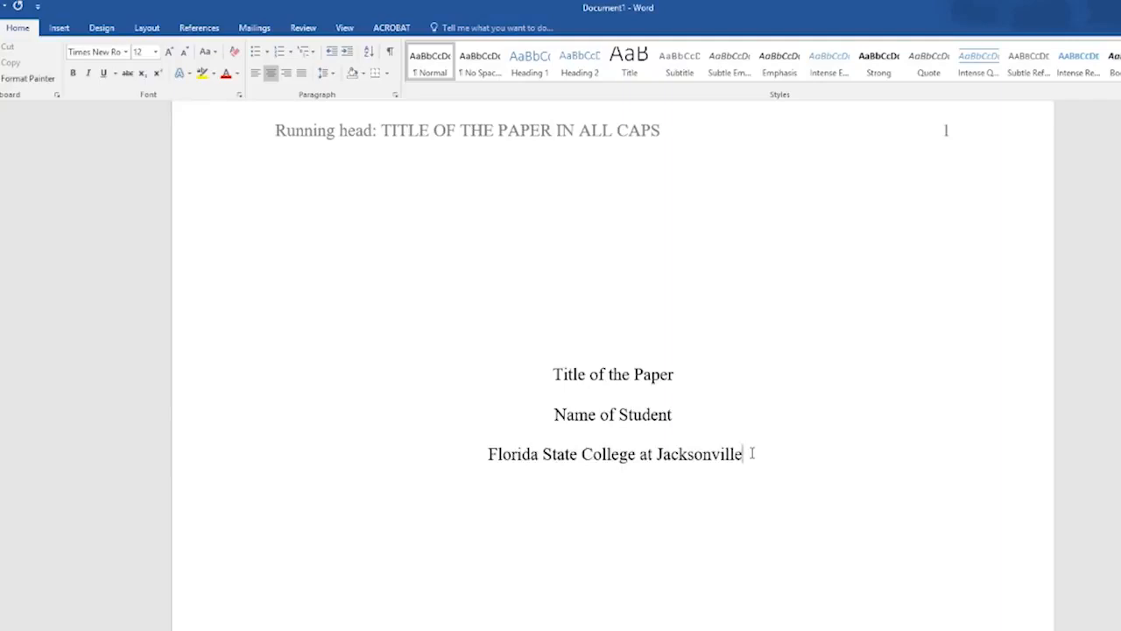
key("Return")
key("Return")
key("Return")
key("Return")
scroll(750, 457, "down", 4)
scroll(751, 458, "down", 5)
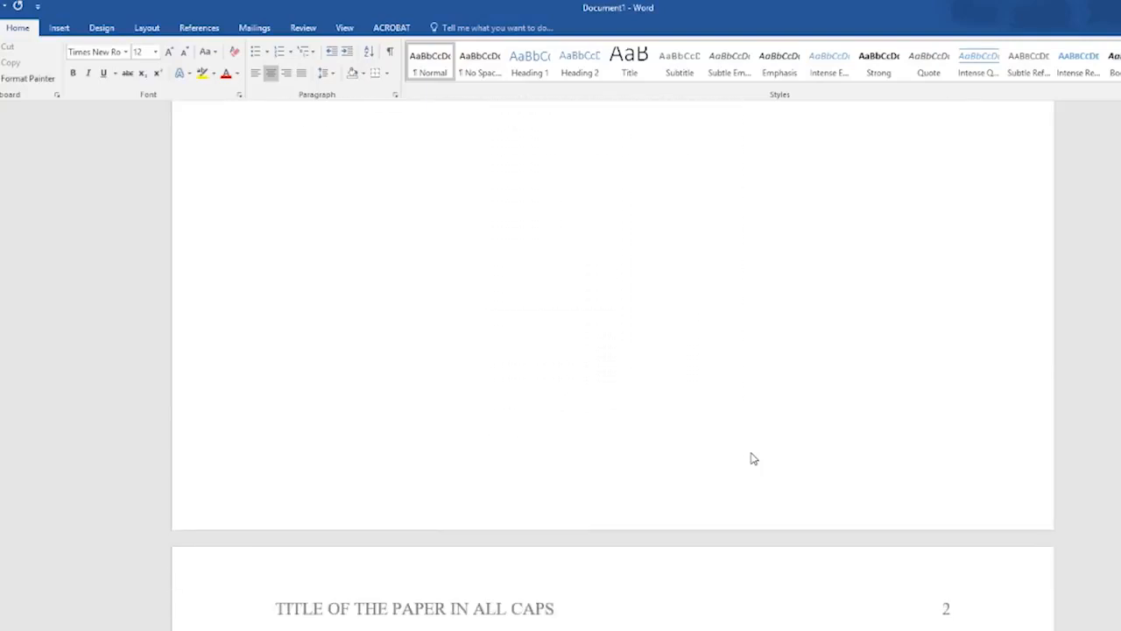
Step: Type a centred 'Abstract' heading on page 2, then the left-aligned line 'Now you will type out your abstract.'
scroll(754, 474, "down", 6)
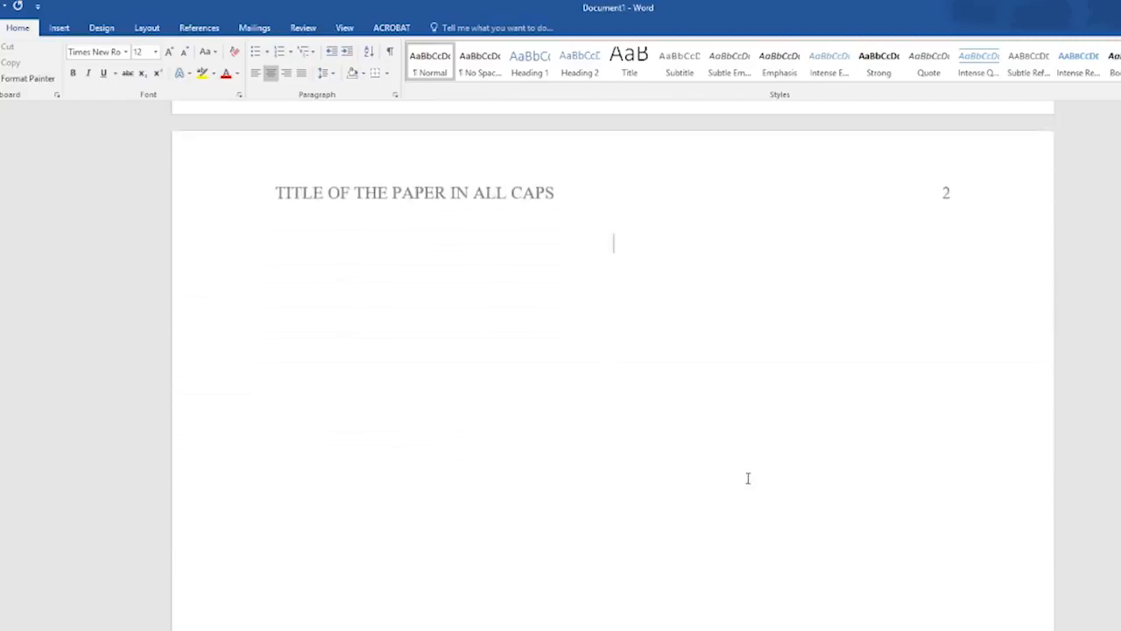
type("Abstract")
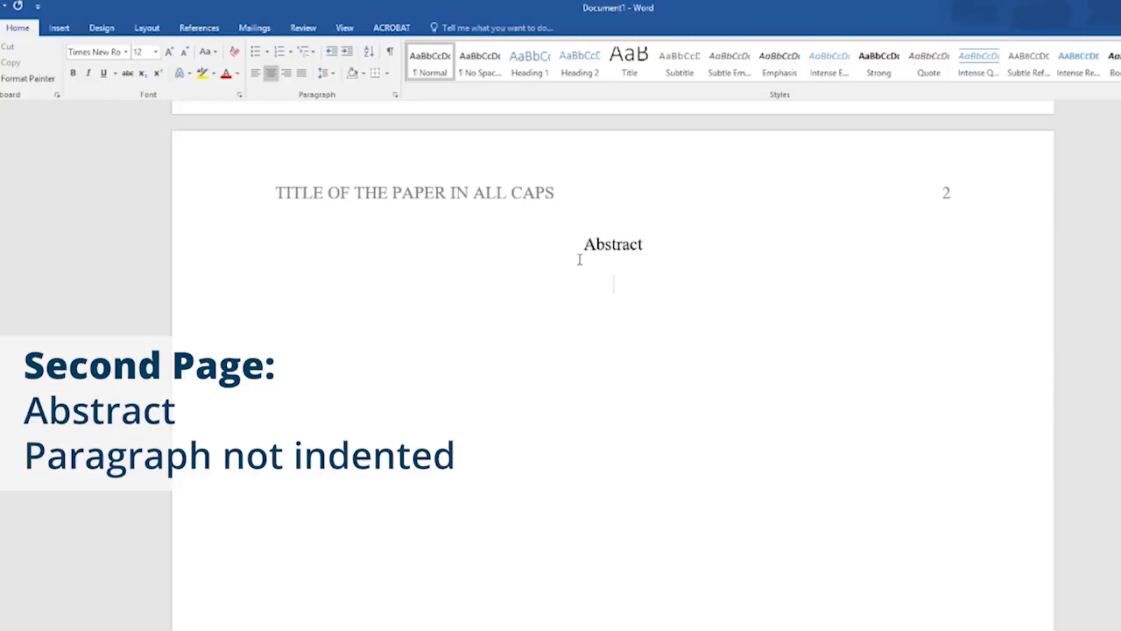
left_click(254, 74)
key("BackSpace")
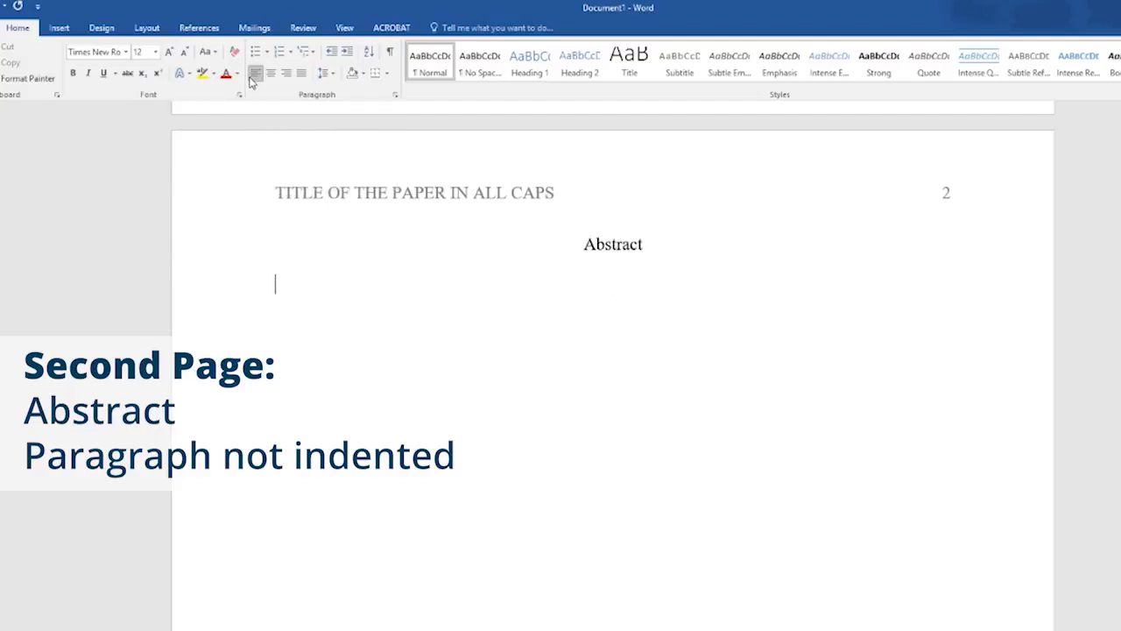
type("Now you will type out your abstract.")
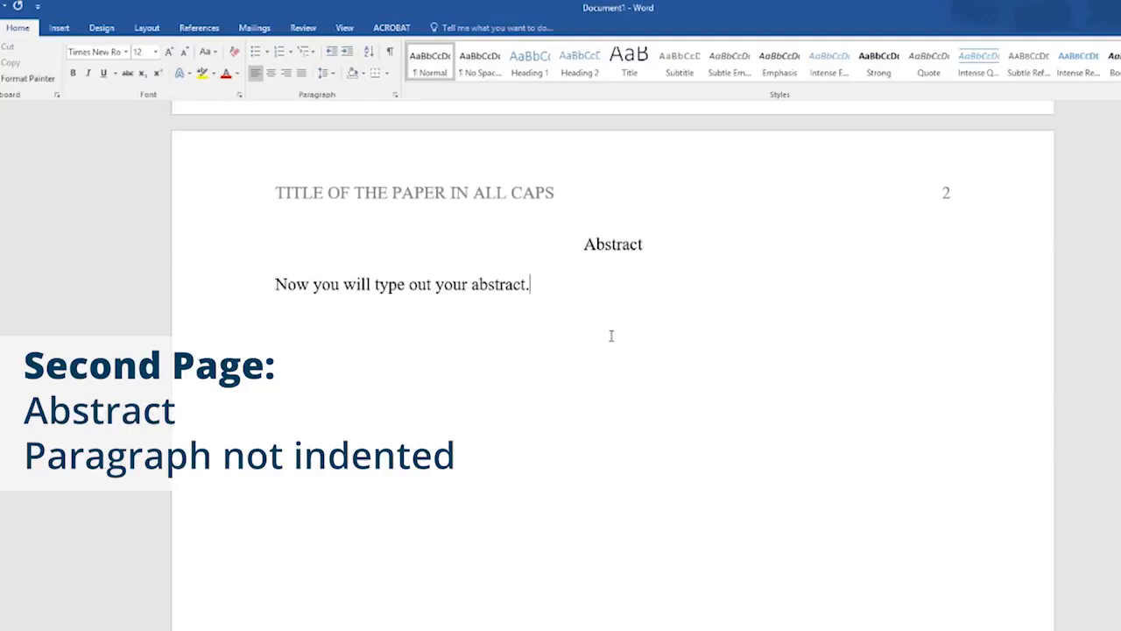
key("Return")
key("Return")
key("Return")
key("Return")
key("Return")
key("Return")
key("Return")
key("Return")
key("Return")
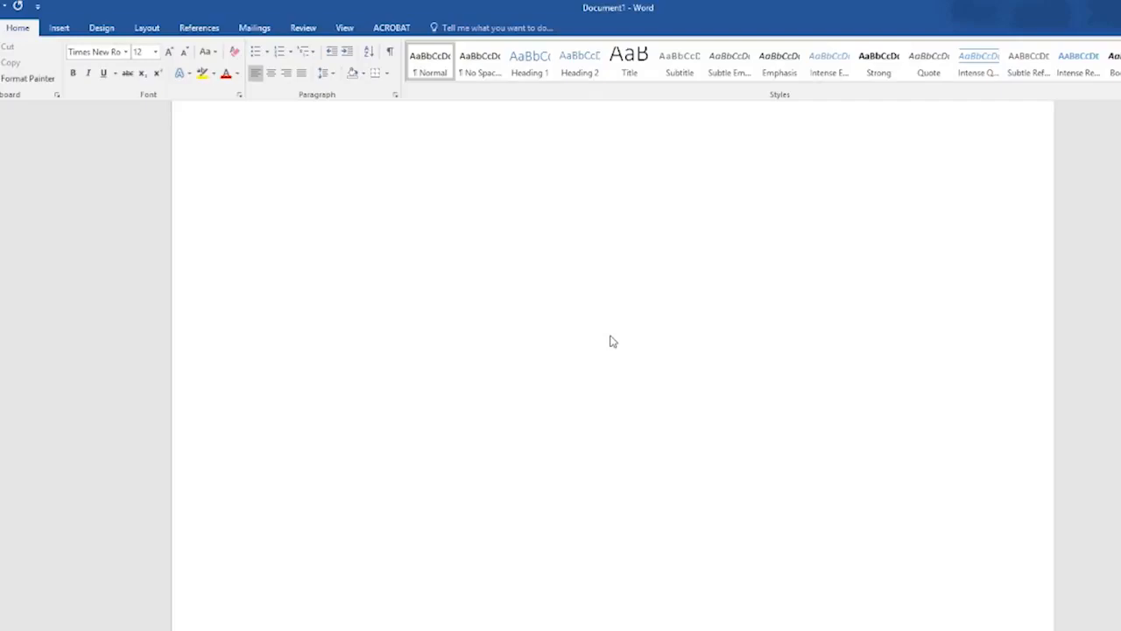
Step: Start page 3 with the centred title 'Title of the Paper'
key("Return")
key("Return")
key("Return")
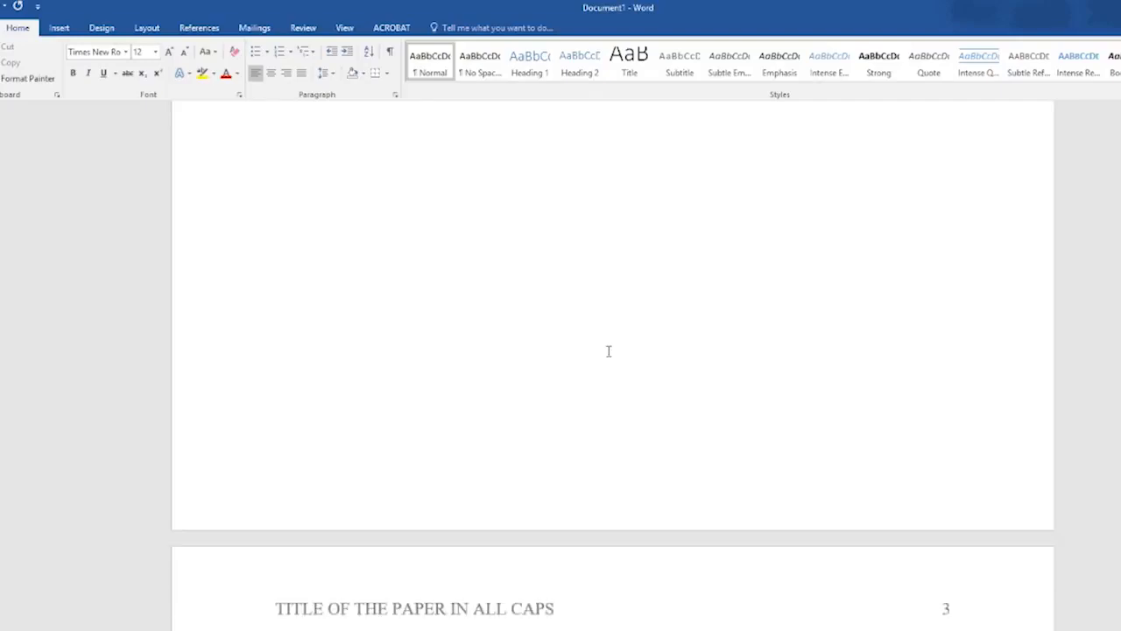
scroll(610, 363, "down", 3)
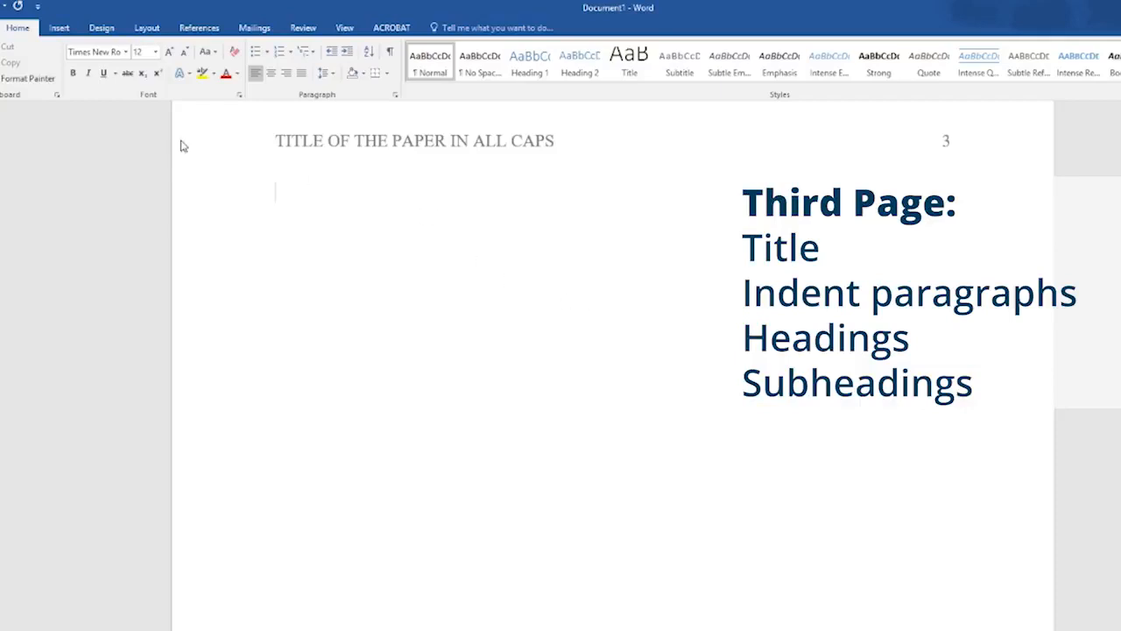
left_click(270, 73)
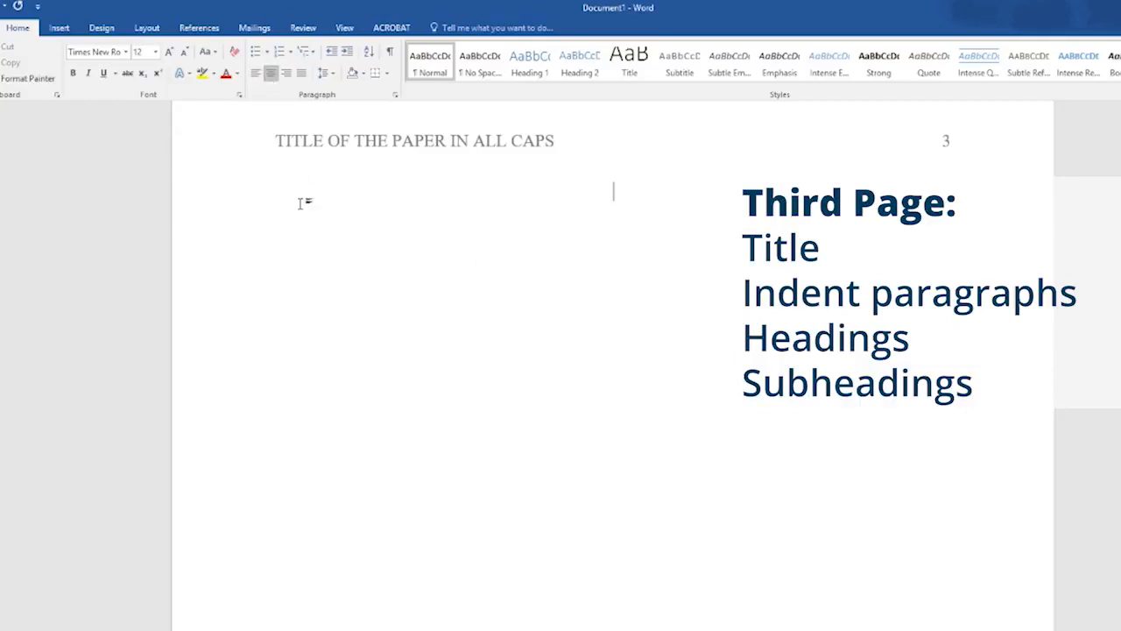
type("Title the")
key("BackSpace")
key("BackSpace")
key("BackSpace")
key("BackSpace")
type("of the Paper")
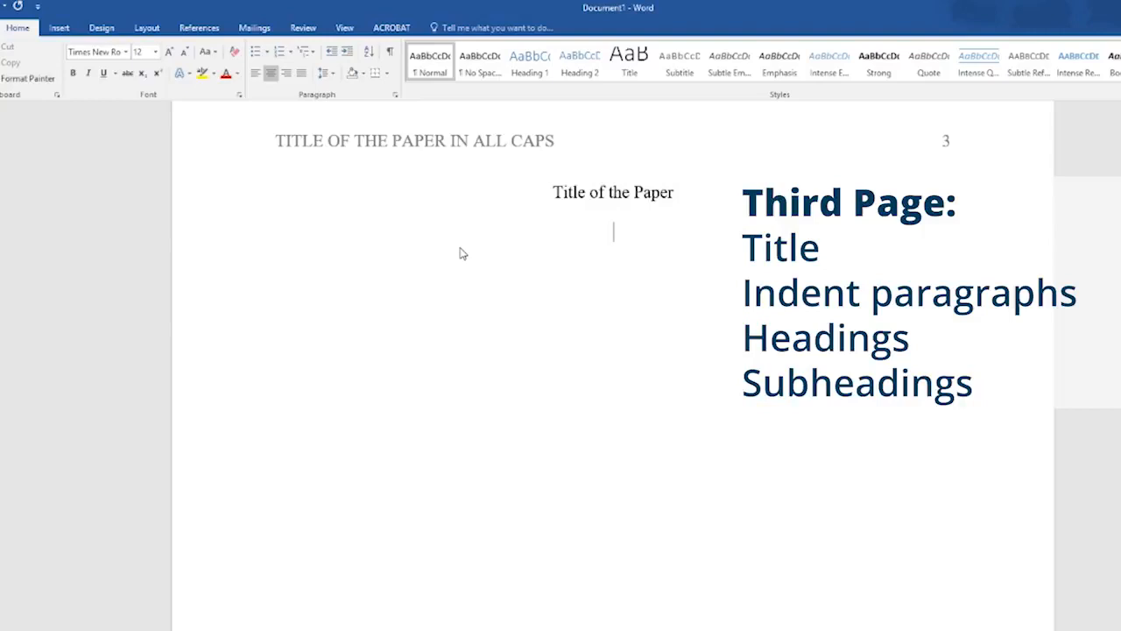
Step: Add a left-aligned, first-line-indented paragraph: 'Indent the first line of each paragraph.'
left_click(256, 74)
key("Tab")
type("Indent the fir")
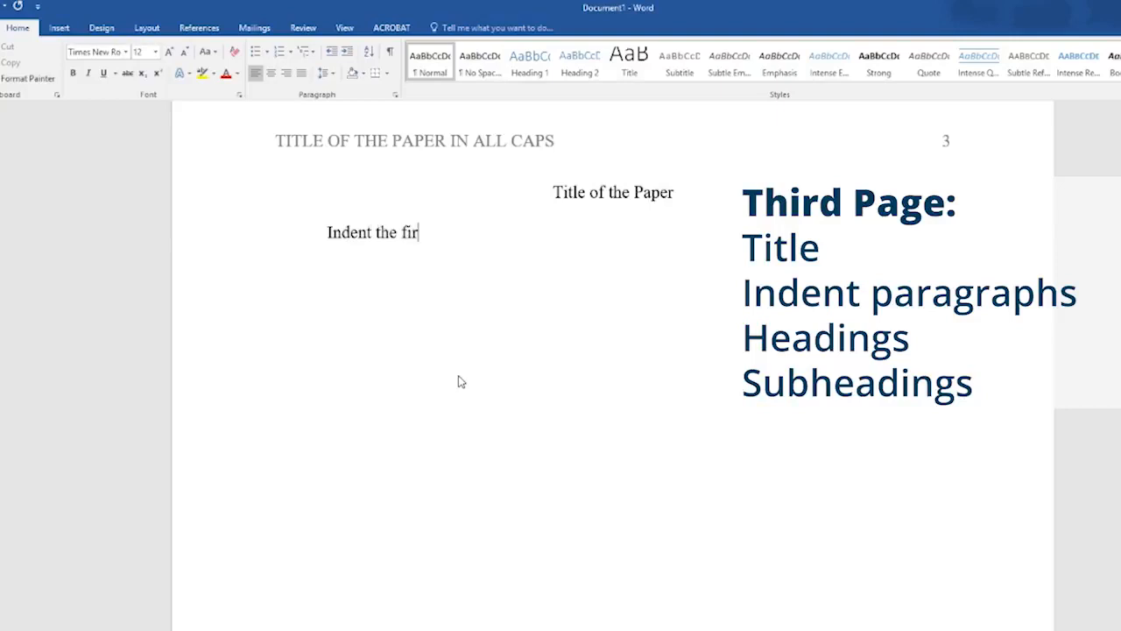
type("st line of each ")
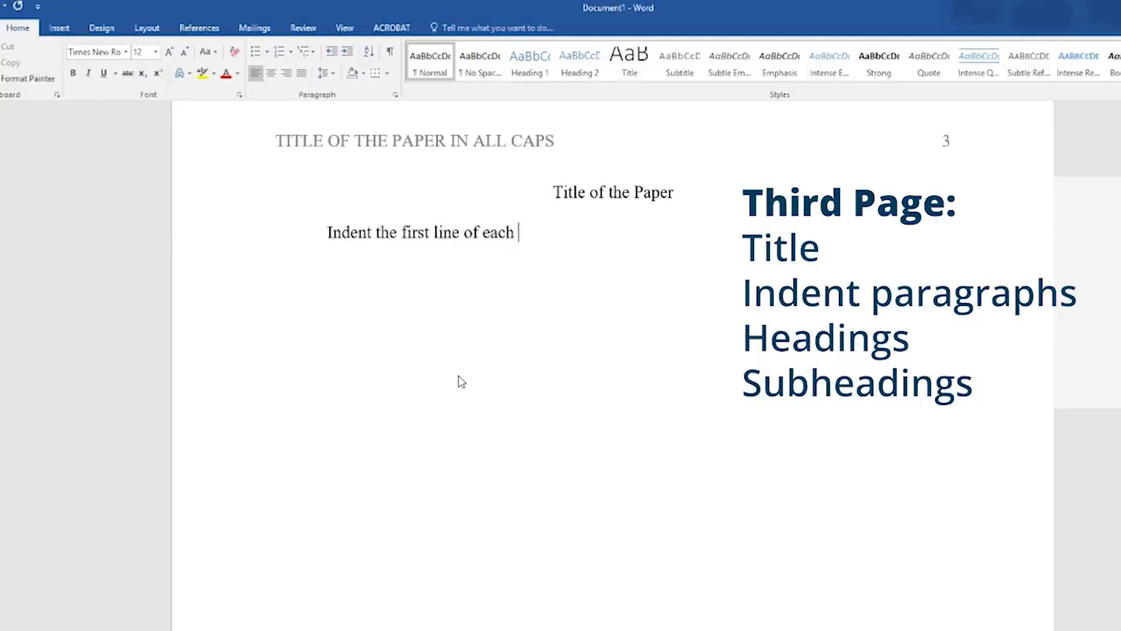
type("paragraph.")
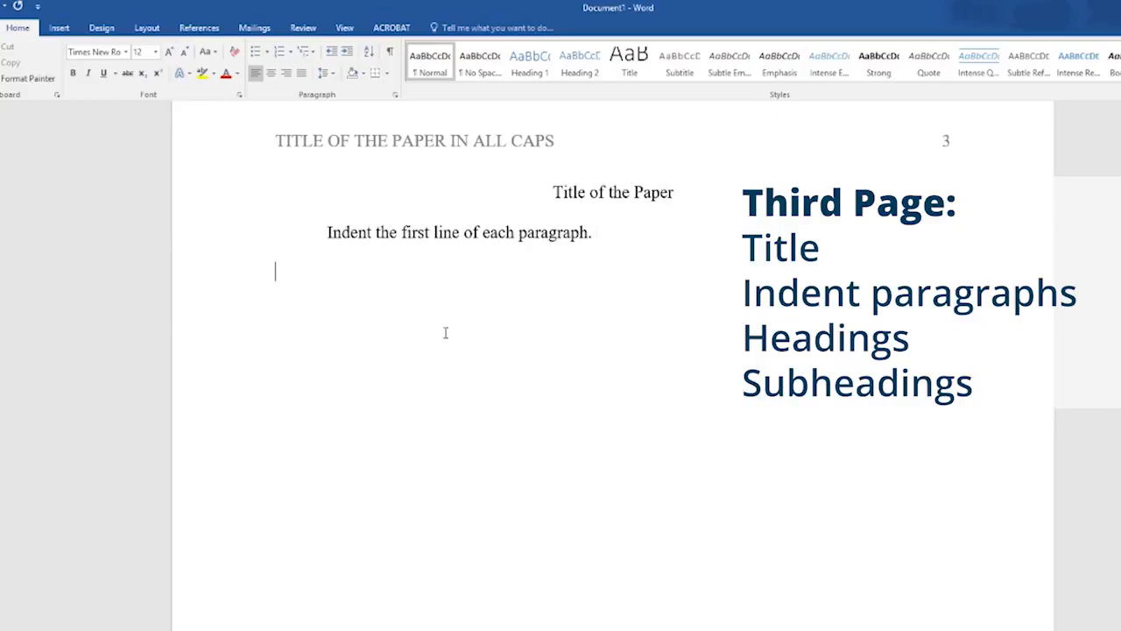
Step: Add a centred bold heading reading 'Heading'
left_click(275, 76)
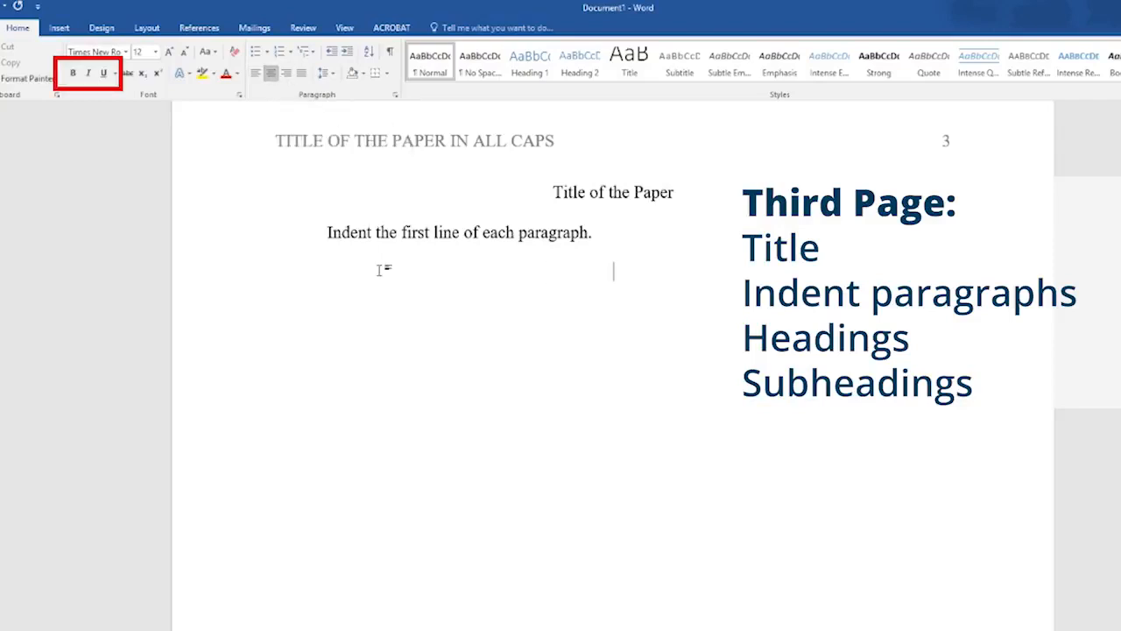
left_click(74, 74)
type("Header")
key("BackSpace")
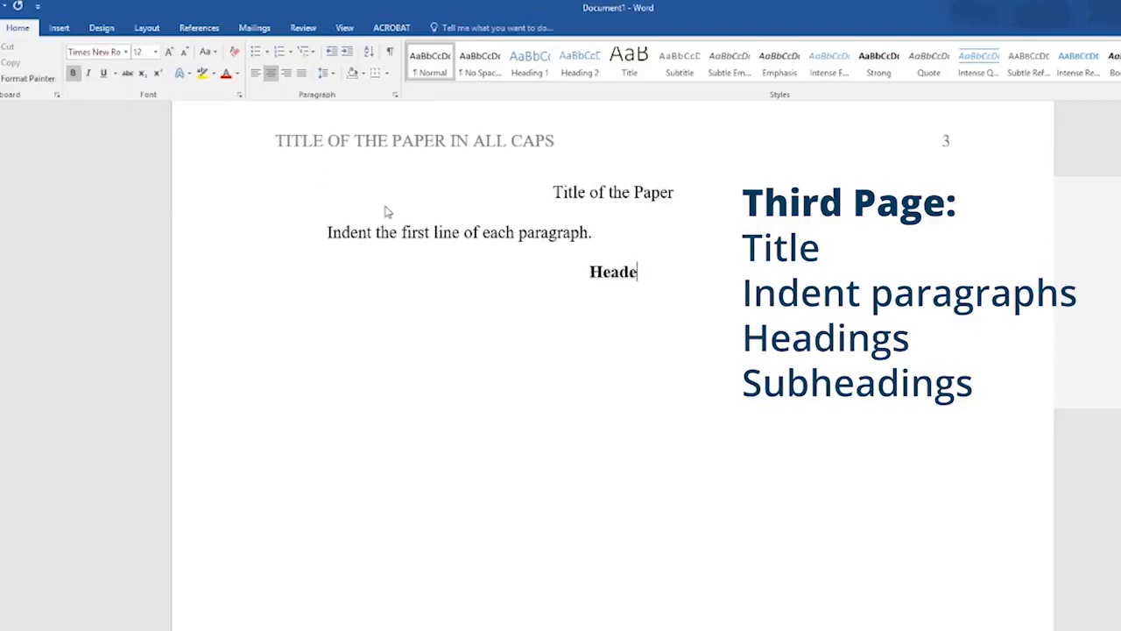
key("BackSpace")
type("ing")
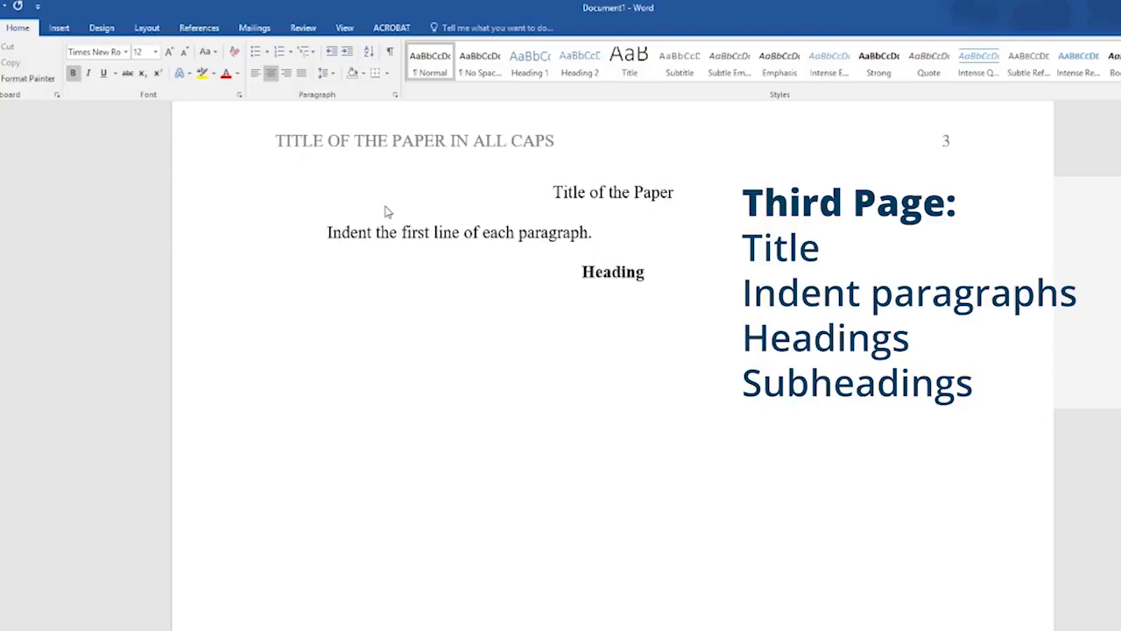
Step: Below it, write the indented plain paragraph 'Indent the first line and begin writing your paper.'
left_click(257, 76)
key("Tab")
type("Ind")
key("BackSpace")
key("BackSpace")
key("BackSpace")
left_click(77, 73)
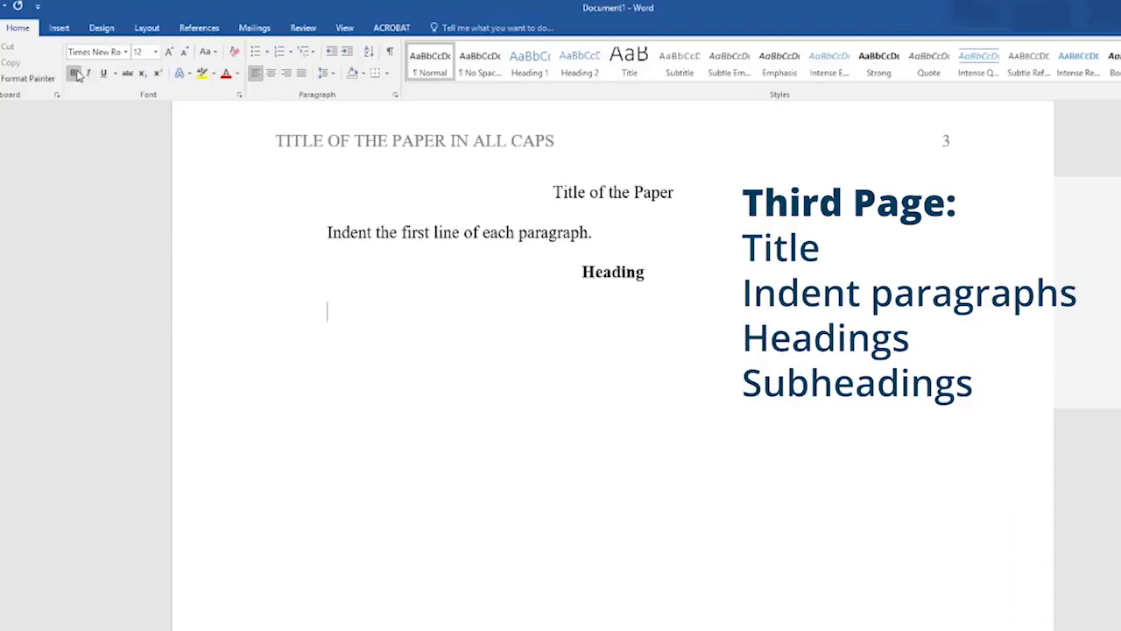
type("INde")
key("BackSpace")
key("BackSpace")
key("BackSpace")
type("ndent the first ")
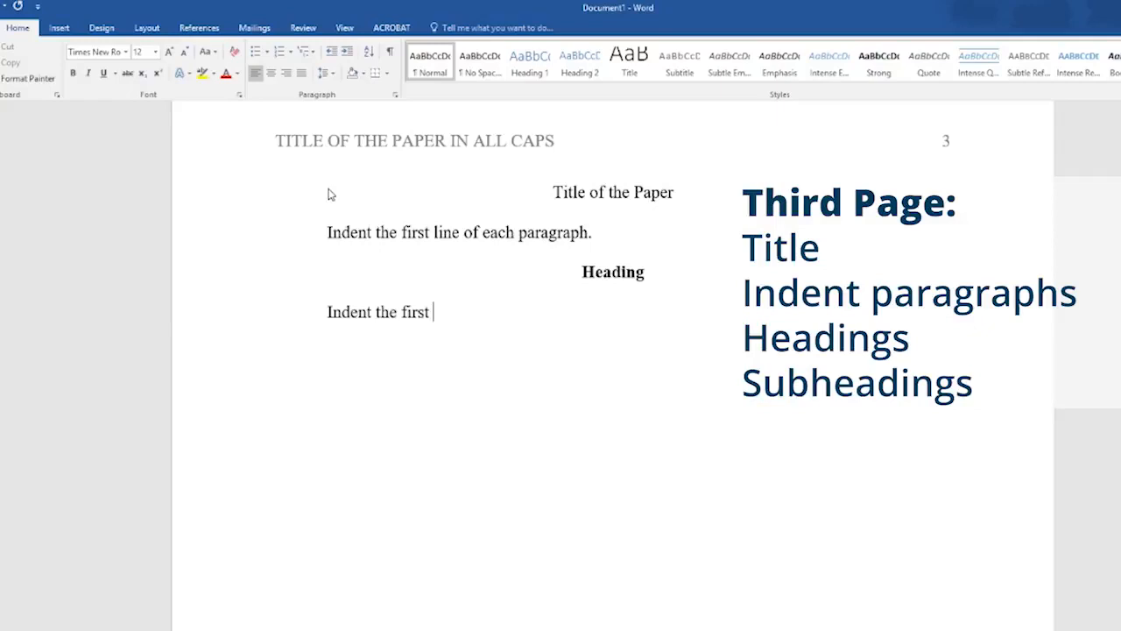
type("line and begin writing your")
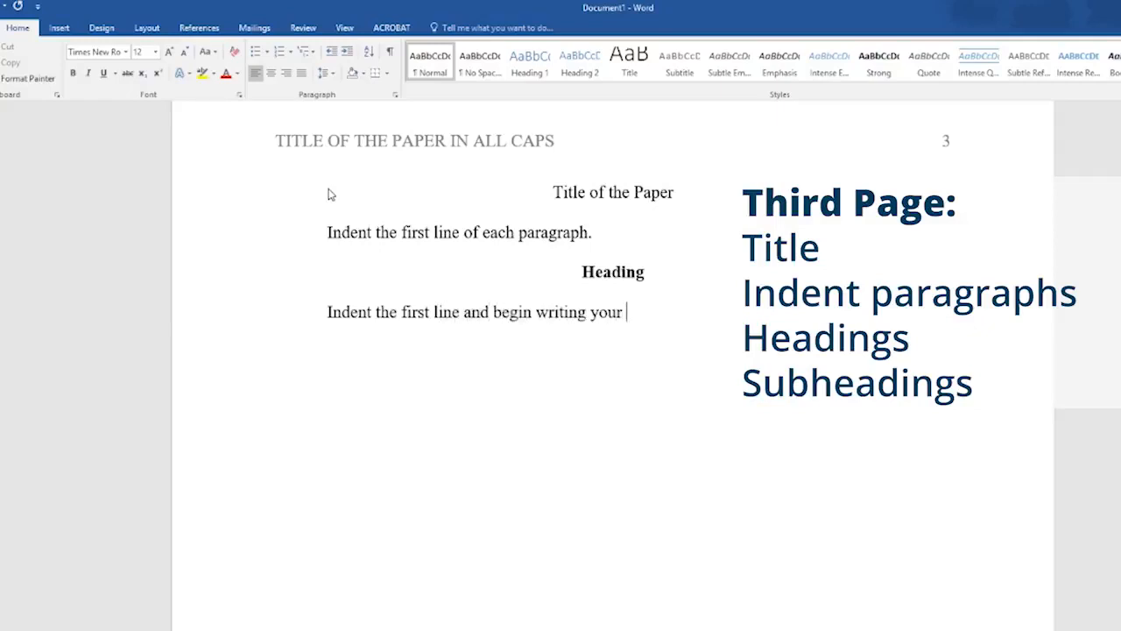
type(" paper.")
Step: Start a new bold left-aligned line reading 'Subheading'
key("Return")
left_click(73, 73)
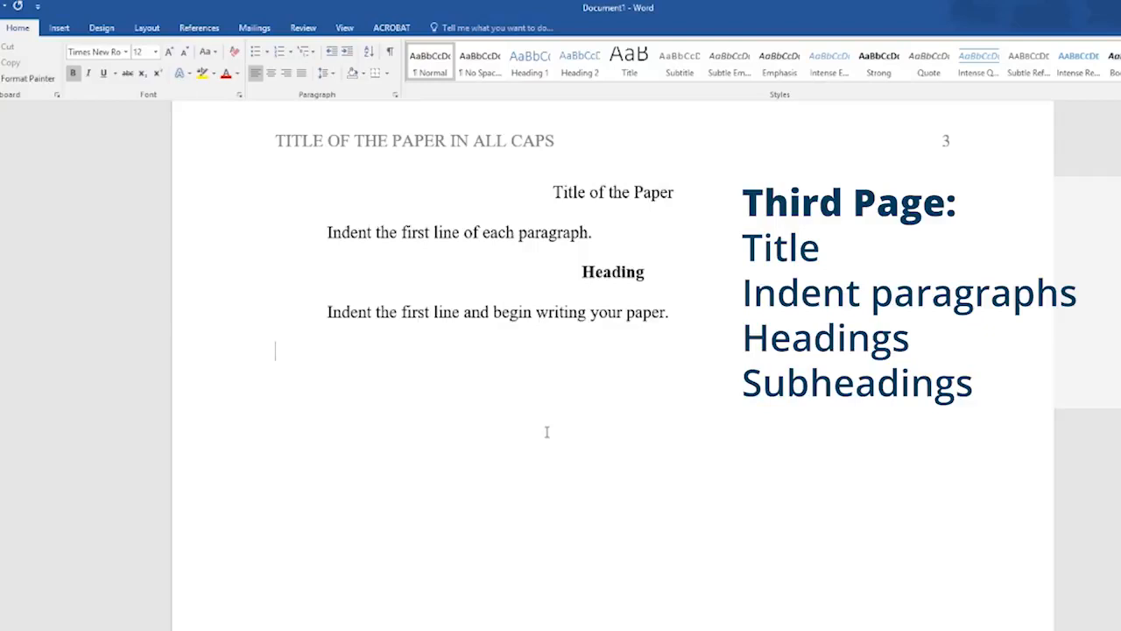
type("Subheading")
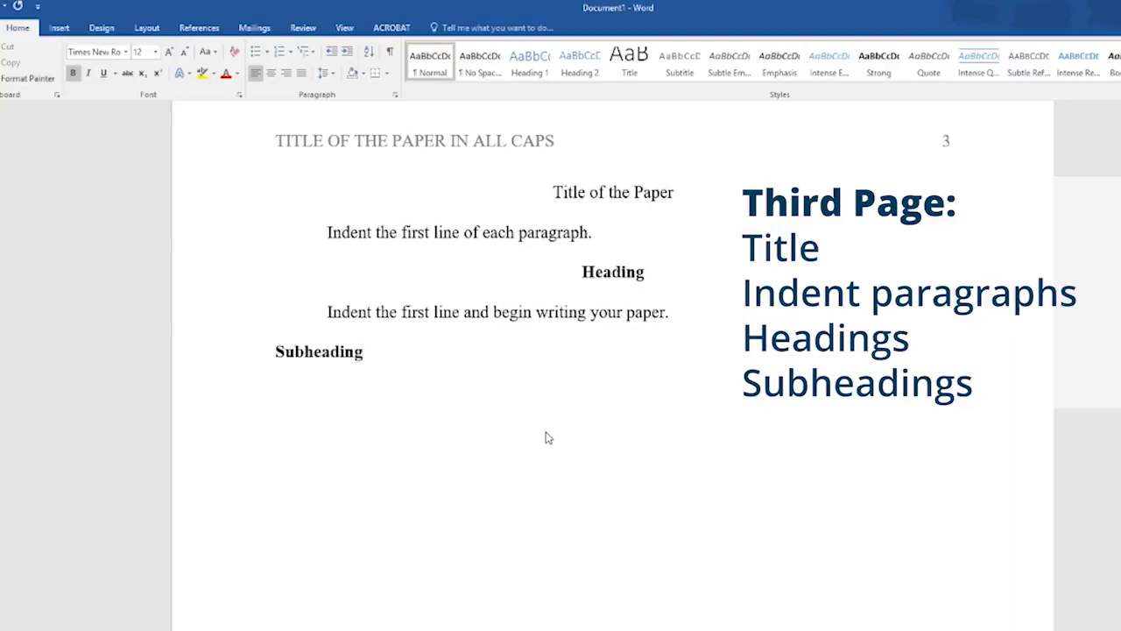
Step: Under Subheading, add the indented plain paragraph 'Indent the first line and write about your subheading.'
key("Return")
left_click(75, 73)
key("Tab")
type("Indent the first l")
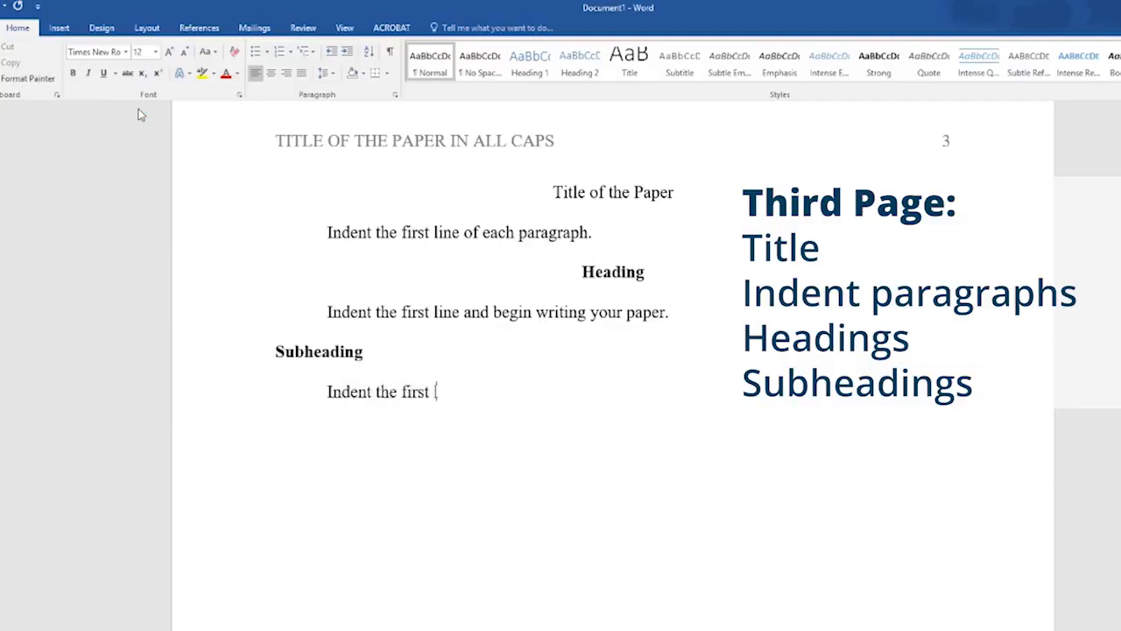
type("ine and write abou")
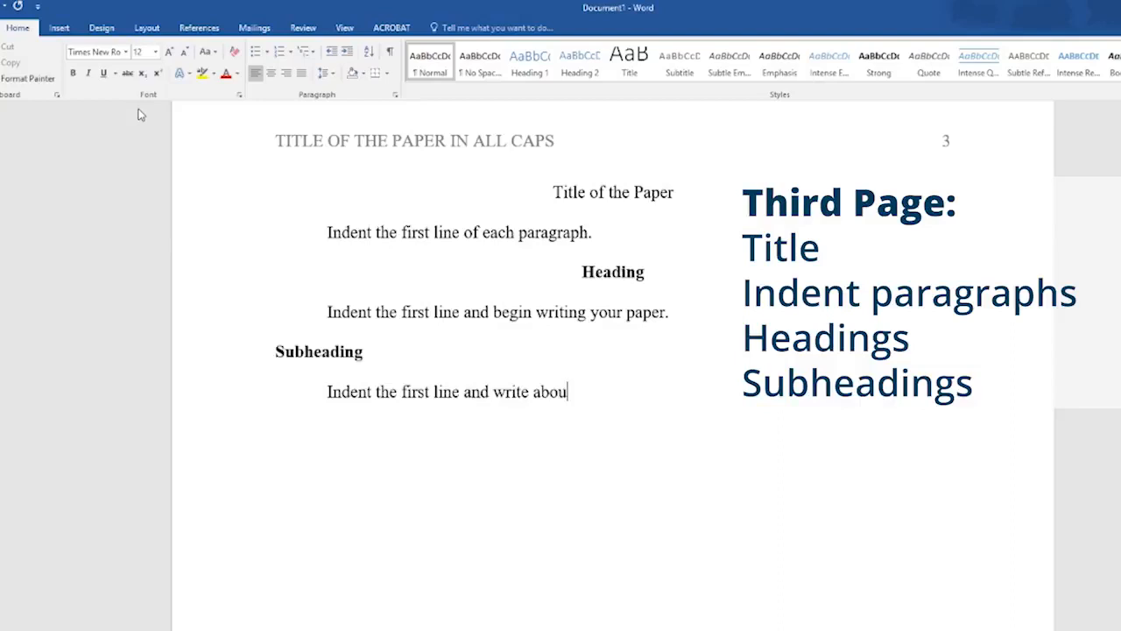
type("t your subheading.")
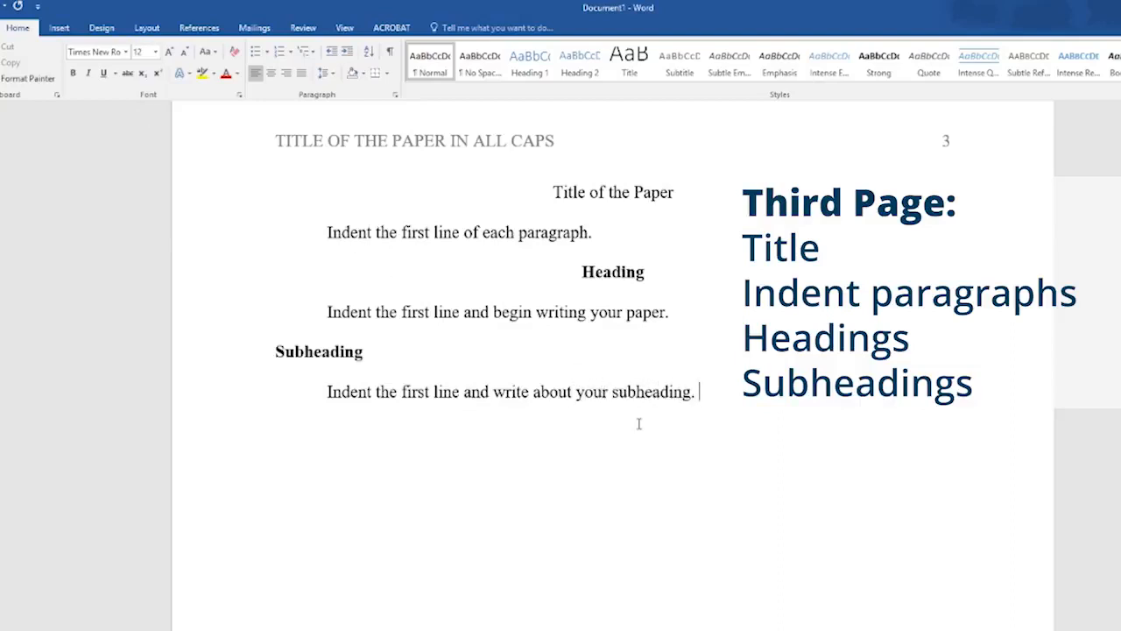
Step: Add a centred bold 'Demographics' heading followed by 'And now we talk all about demographics.'
key("Return")
key("BackSpace")
left_click(270, 73)
left_click(73, 73)
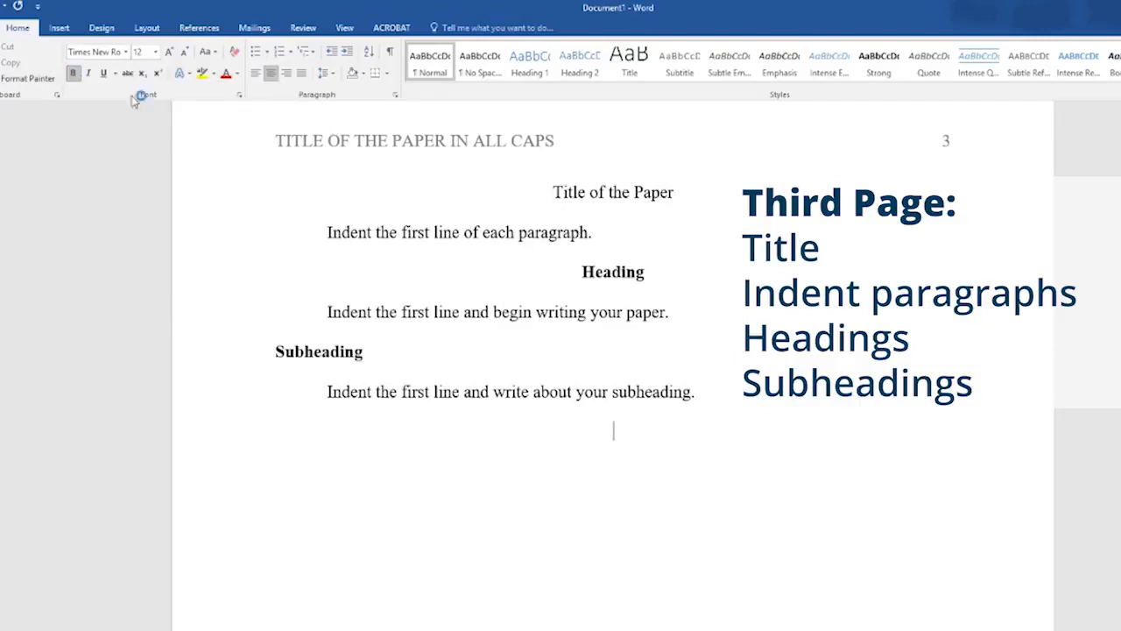
type("Demograp")
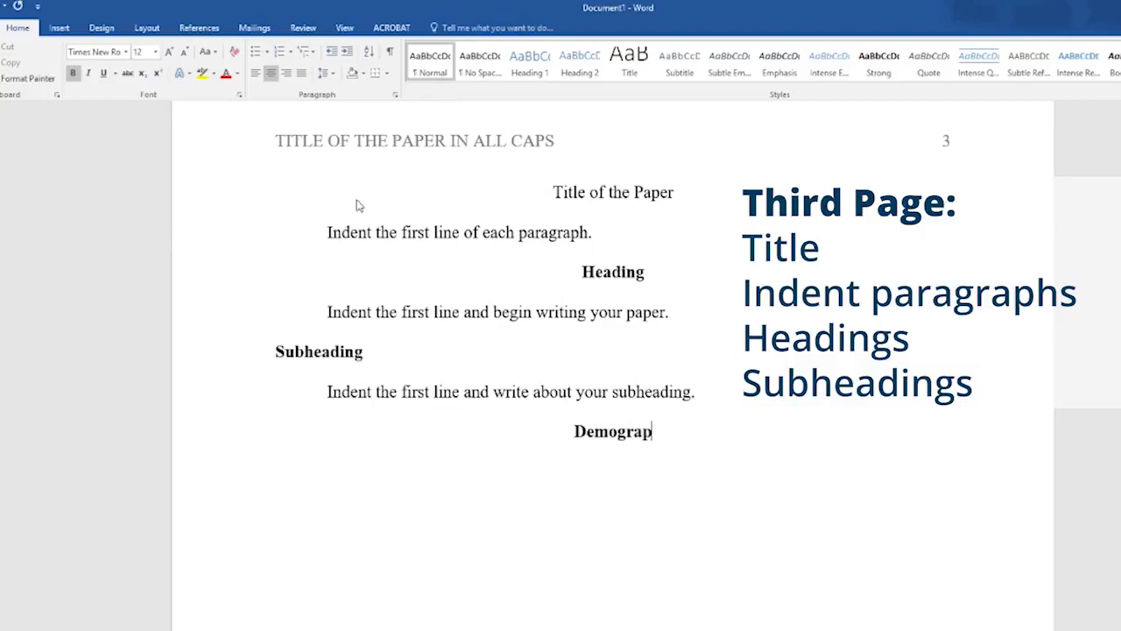
type("hics")
key("Return")
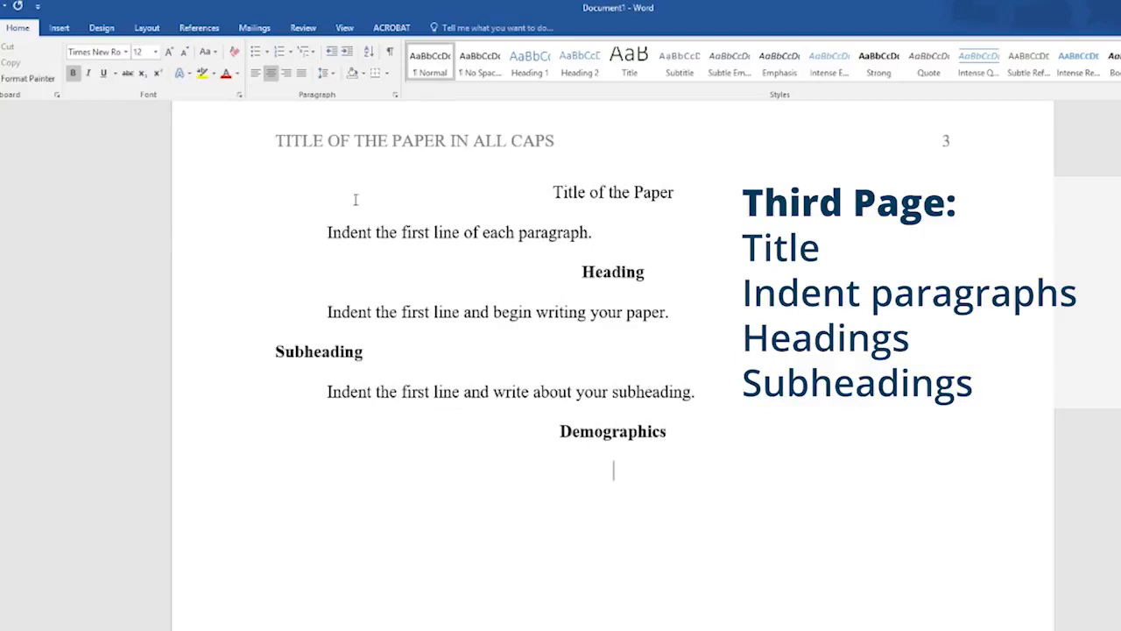
left_click(255, 72)
left_click(73, 77)
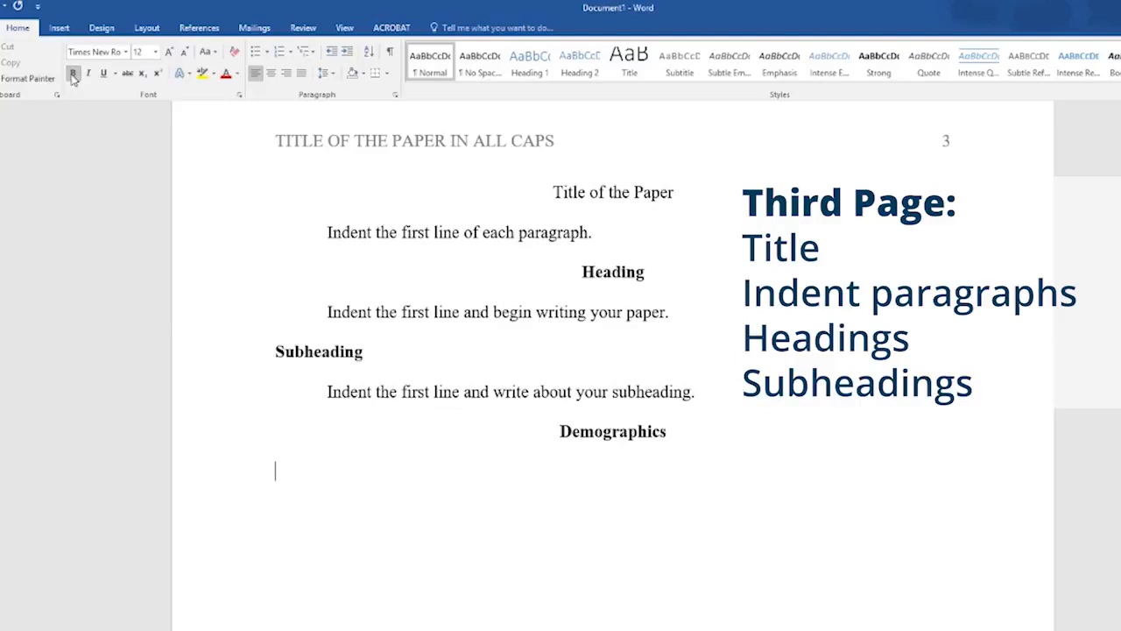
type("And now we talk a")
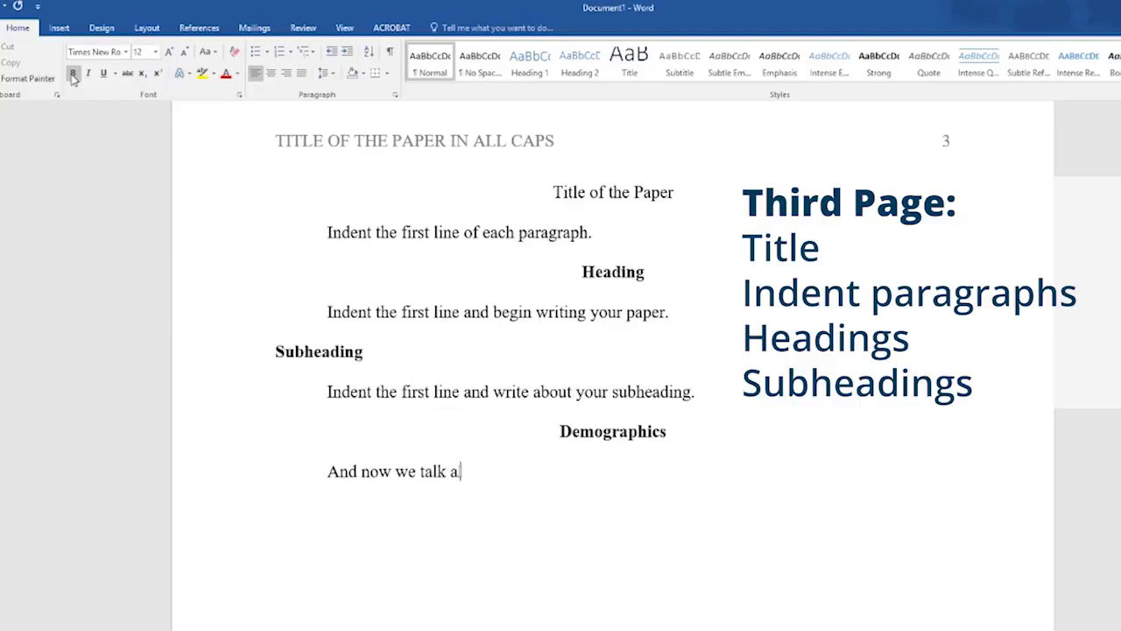
type("ll about demog")
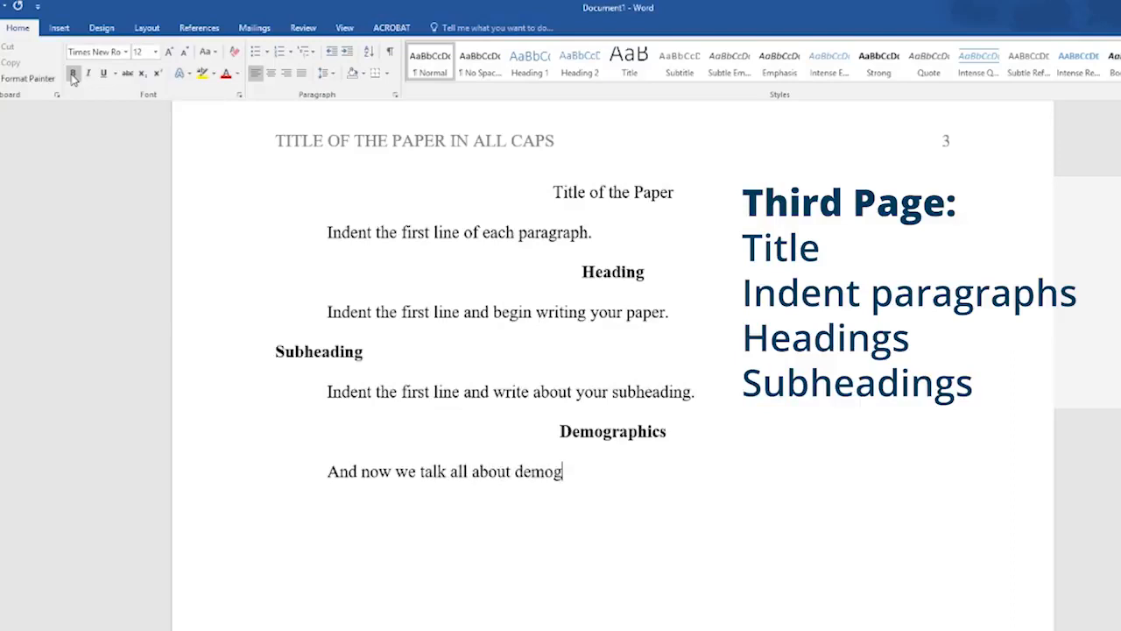
type("raphics.")
Step: Add a bold 'Age' subheading with the plain paragraph 'And write all about age'
left_click(73, 73)
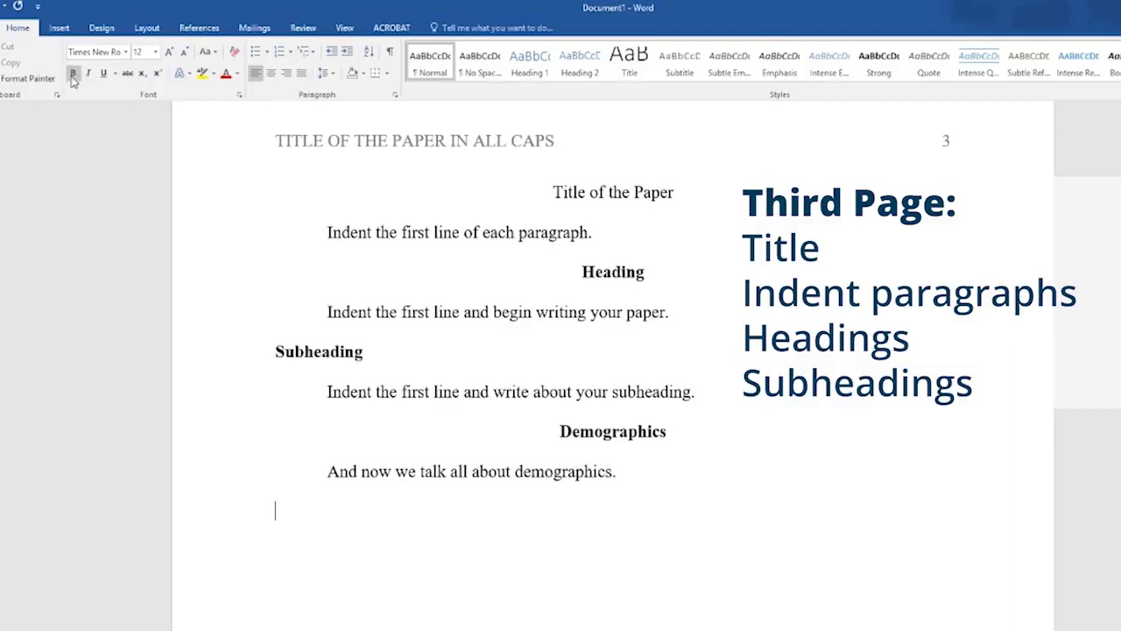
type("Age")
key("Return")
left_click(74, 74)
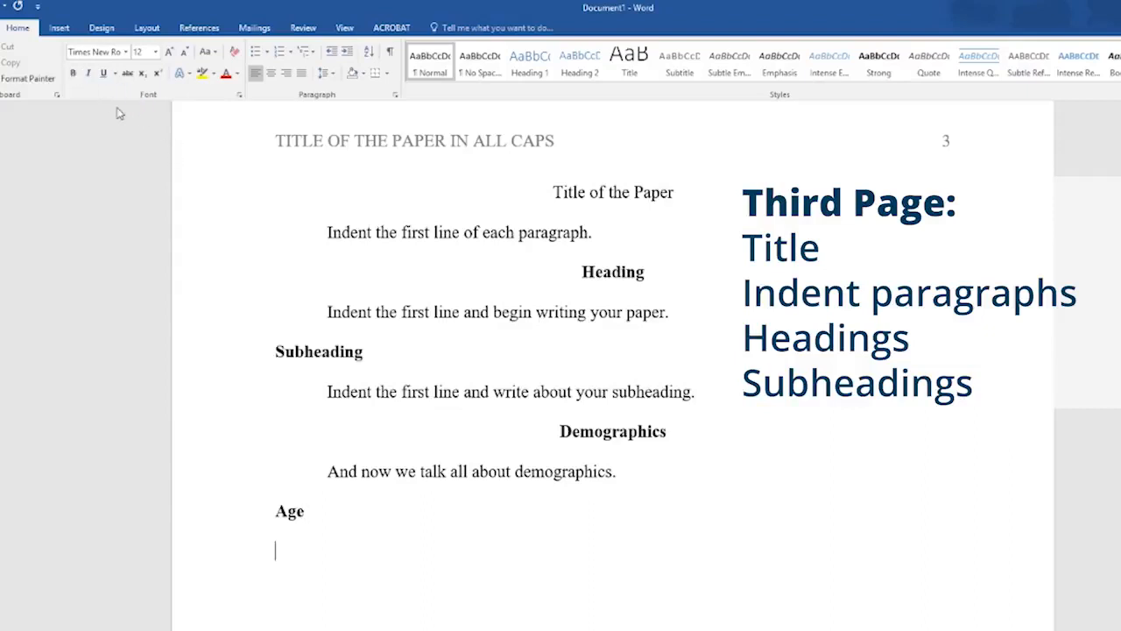
type("And write all about age.")
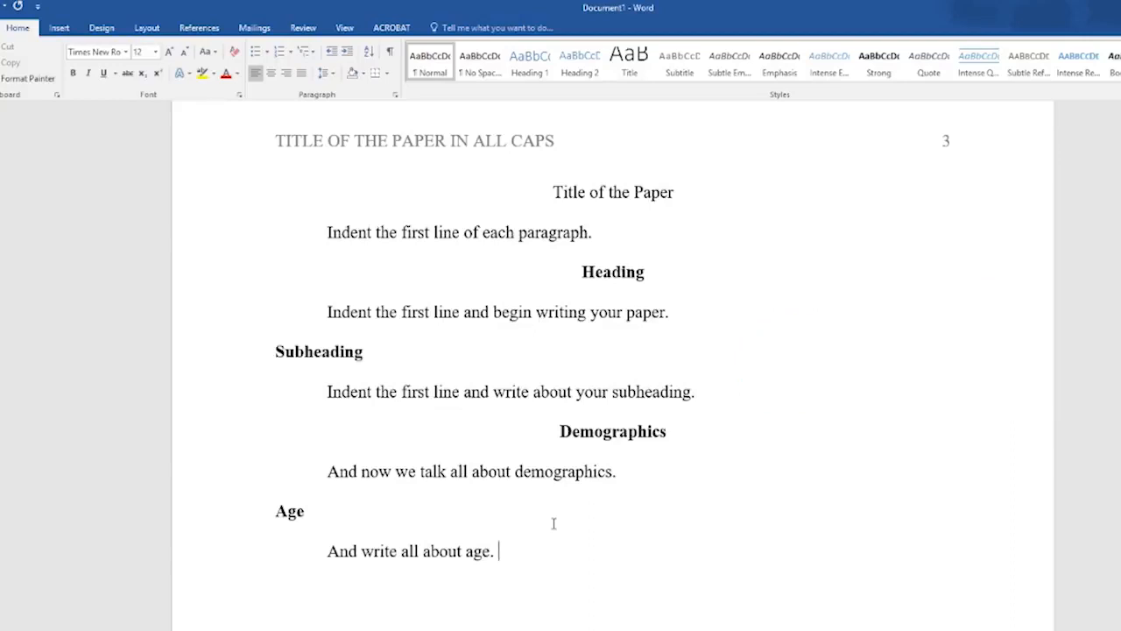
key("Return")
key("Return")
scroll(553, 526, "down", 2)
scroll(552, 529, "down", 5)
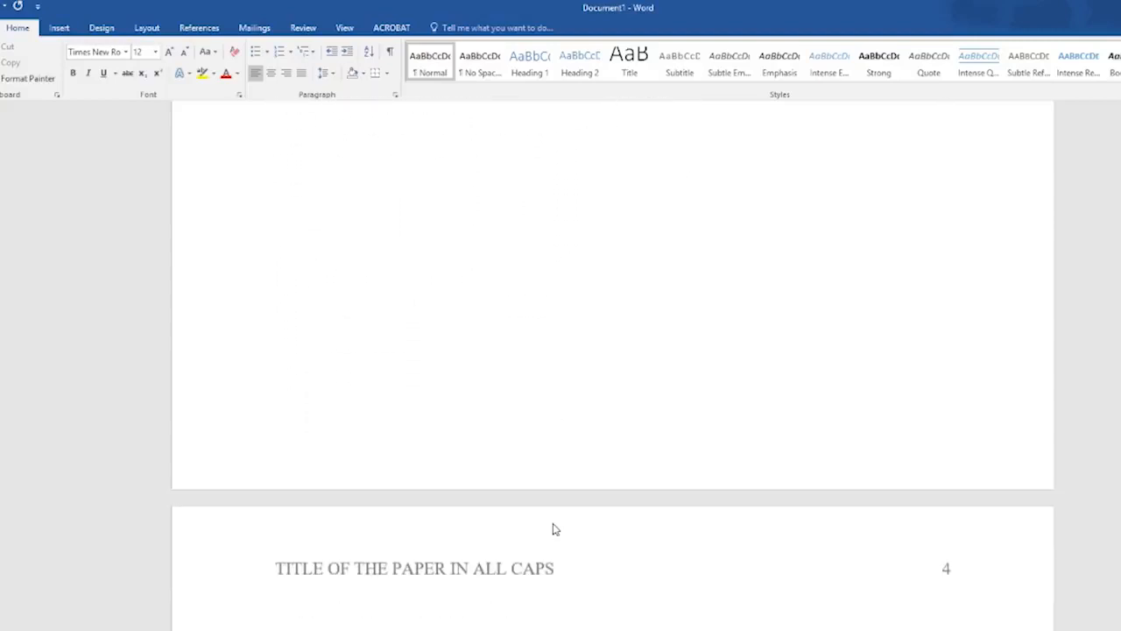
scroll(553, 529, "down", 3)
left_click(372, 350)
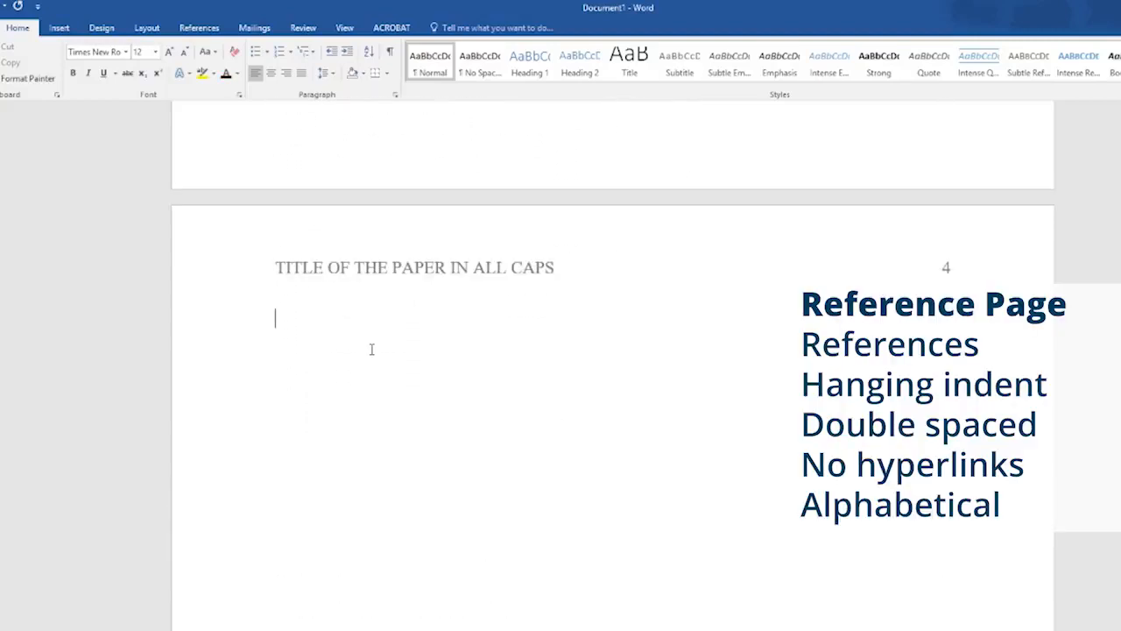
left_click(272, 74)
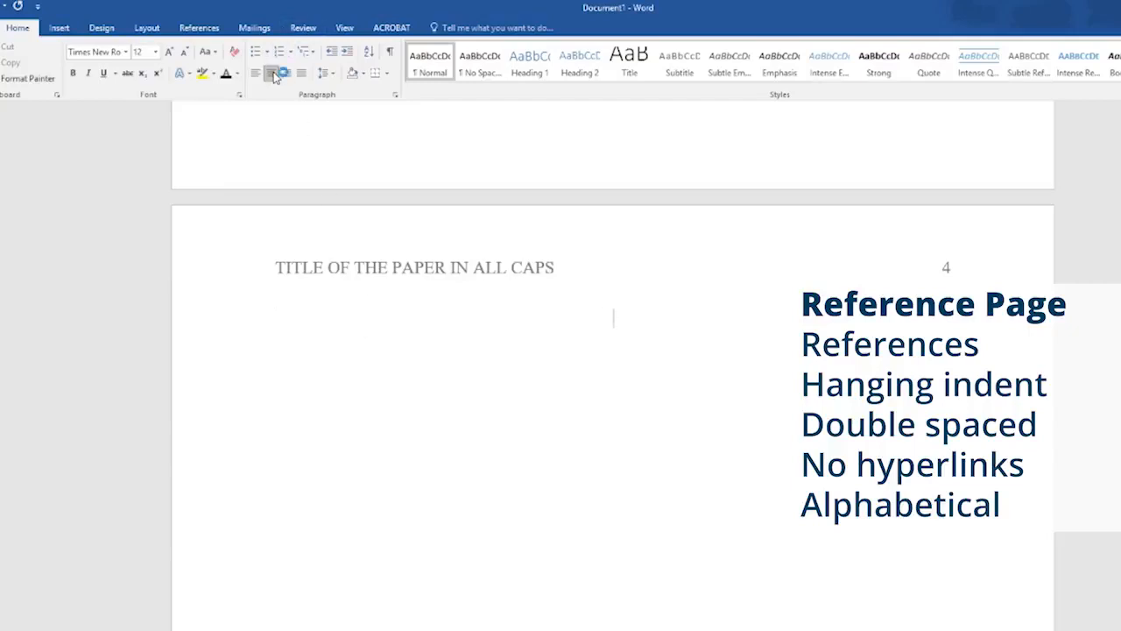
type("References")
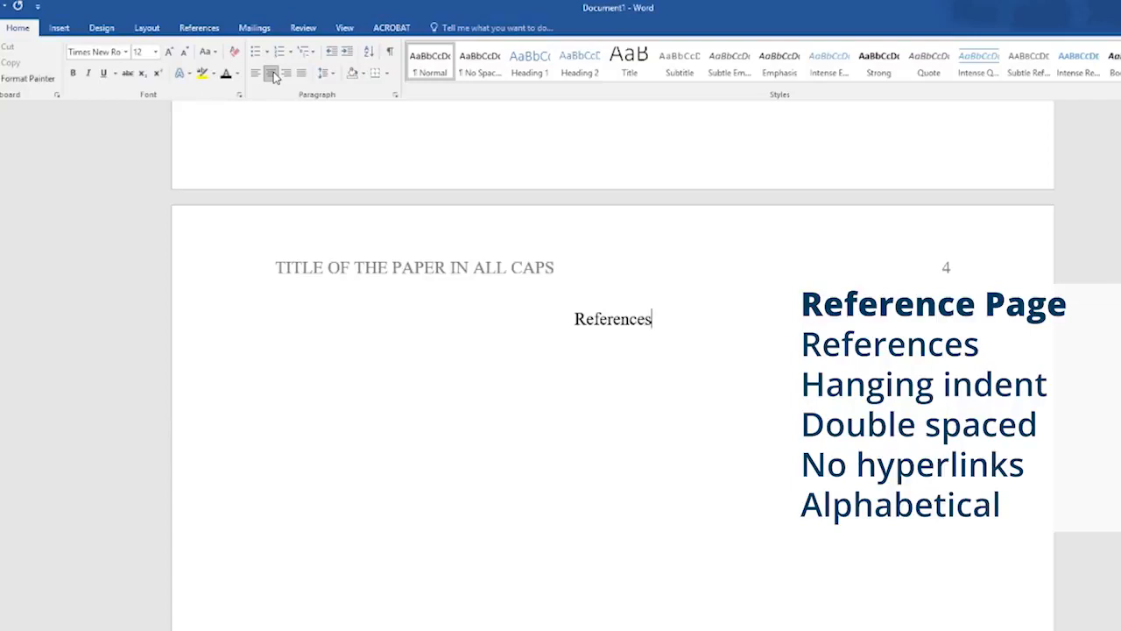
key("Return")
left_click(259, 74)
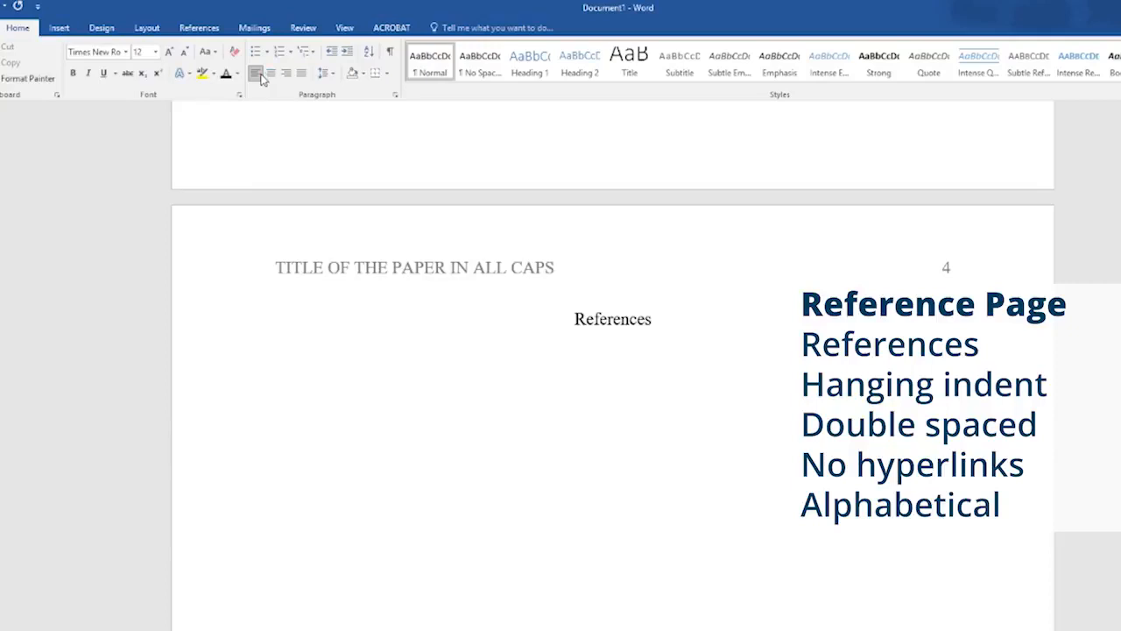
key("ctrl+v")
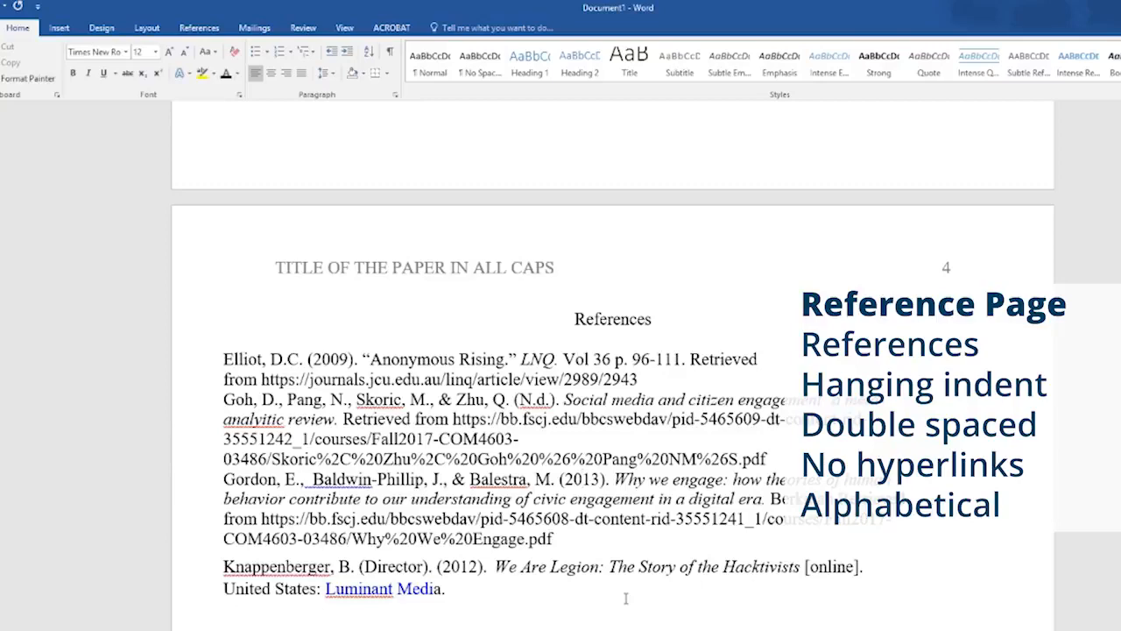
Step: Change 'Luminant Media' in the last reference from blue link styling to plain black text
left_click_drag(325, 588, 437, 591)
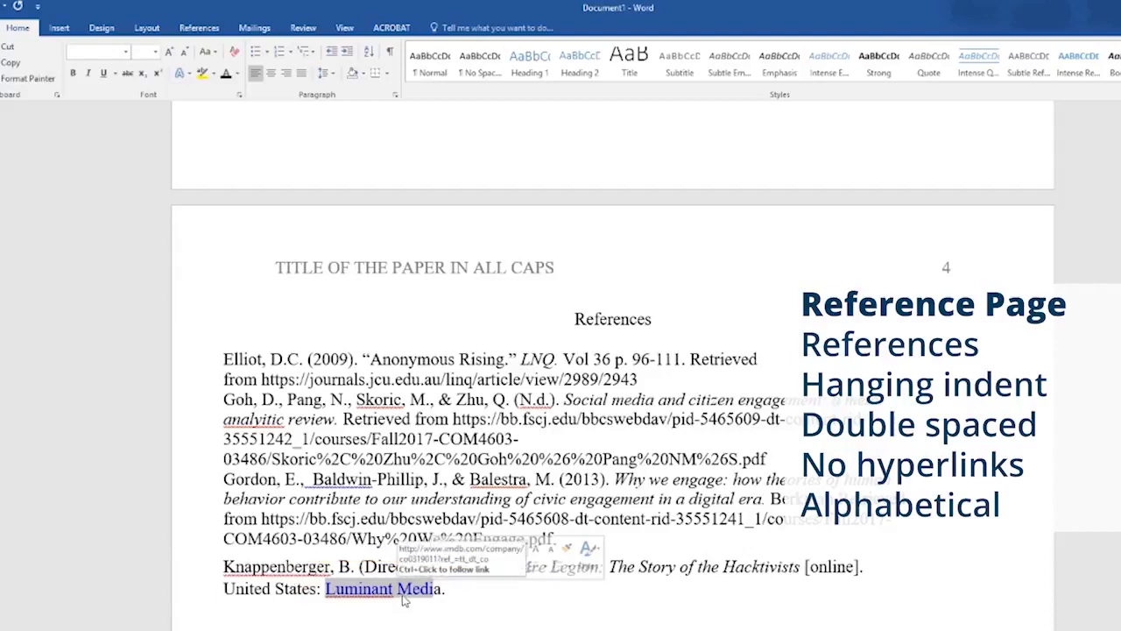
right_click(403, 594)
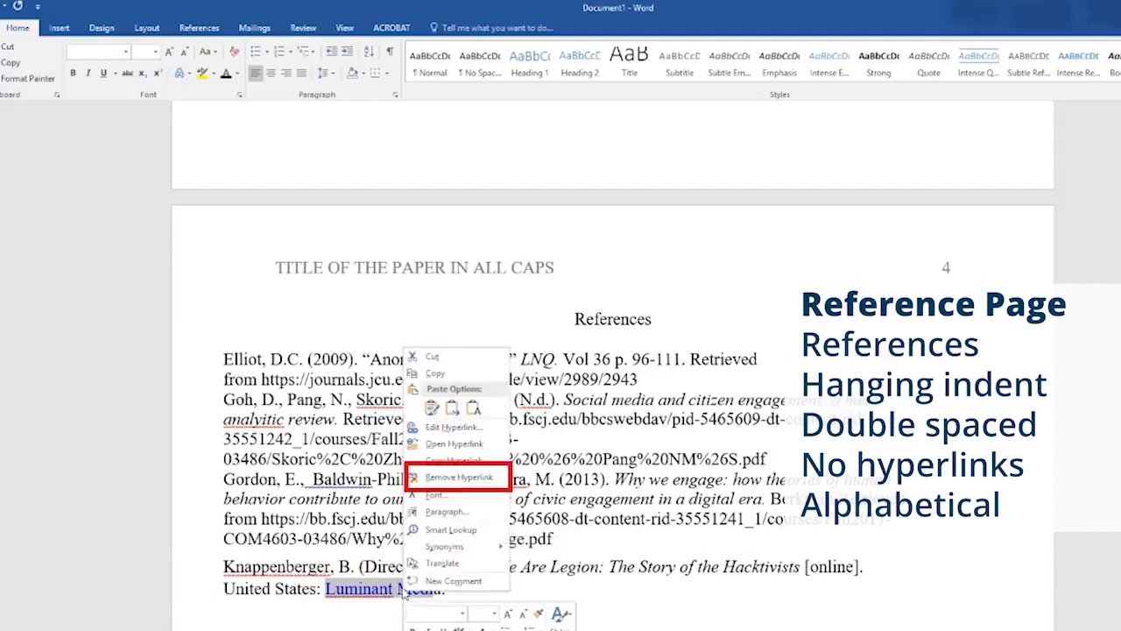
left_click(433, 479)
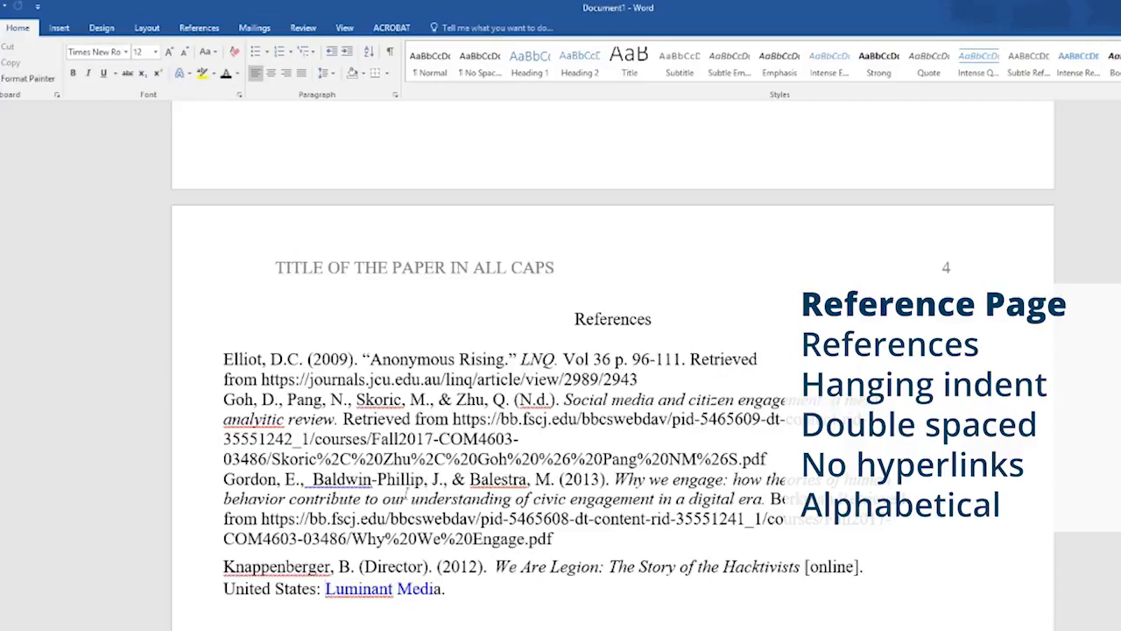
left_click_drag(326, 589, 441, 591)
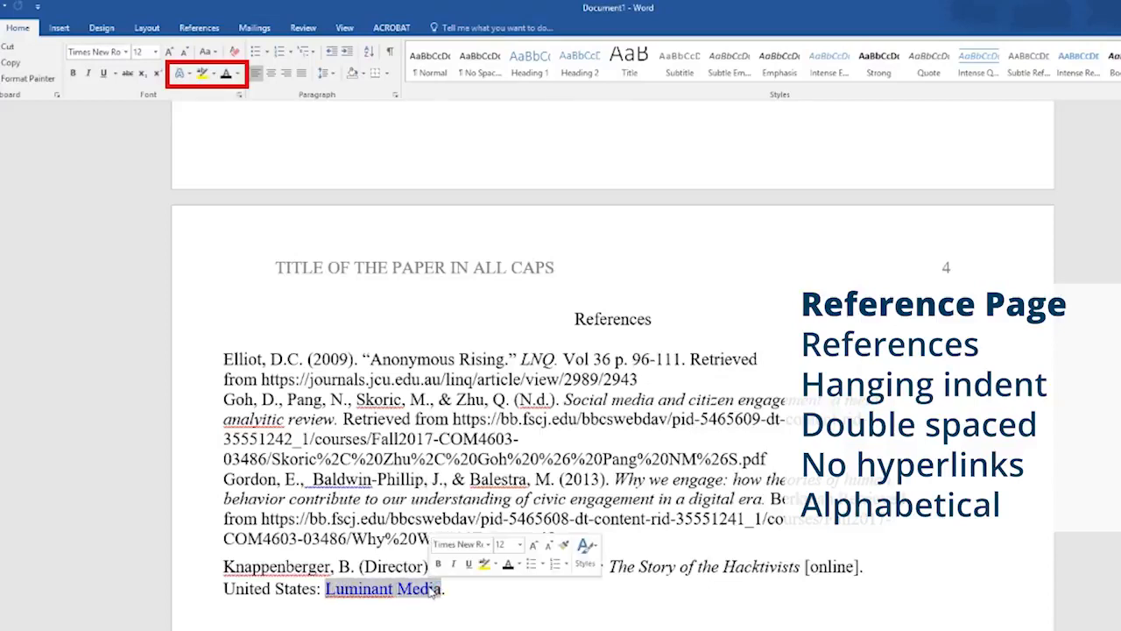
left_click(230, 76)
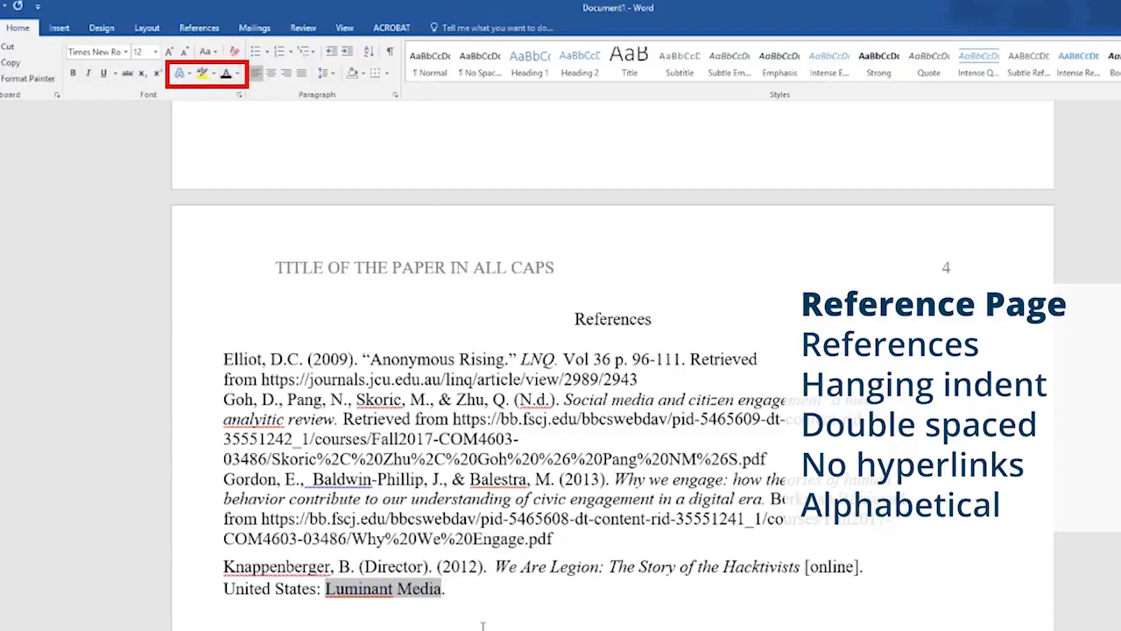
left_click(476, 589)
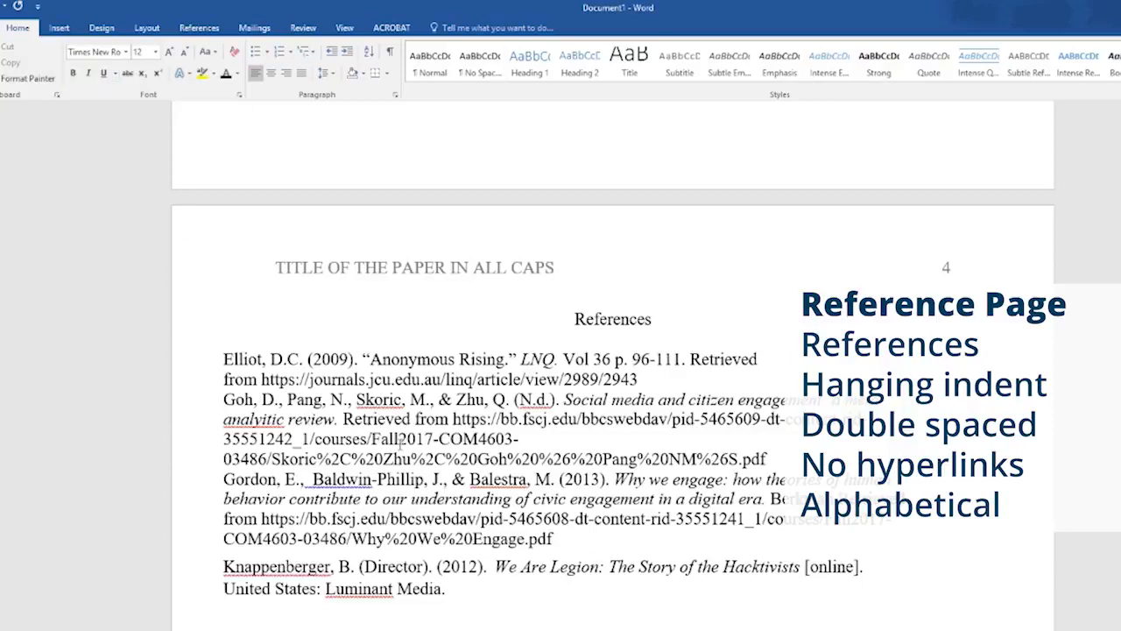
Step: Give all reference entries Double line spacing and a Hanging special indent
left_click_drag(451, 588, 213, 361)
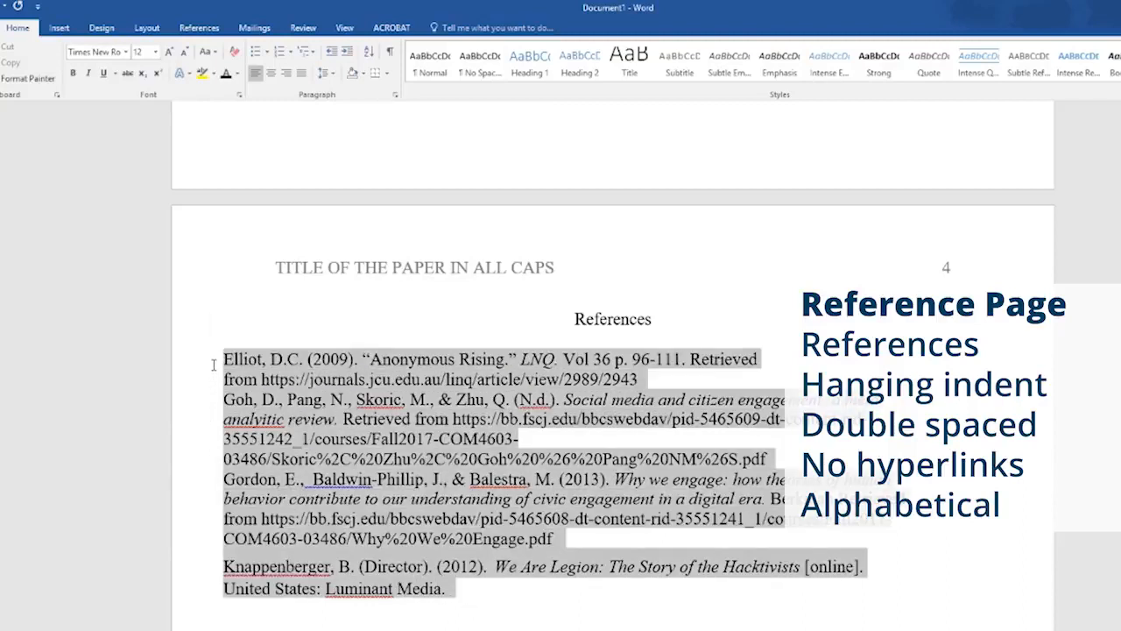
left_click(395, 98)
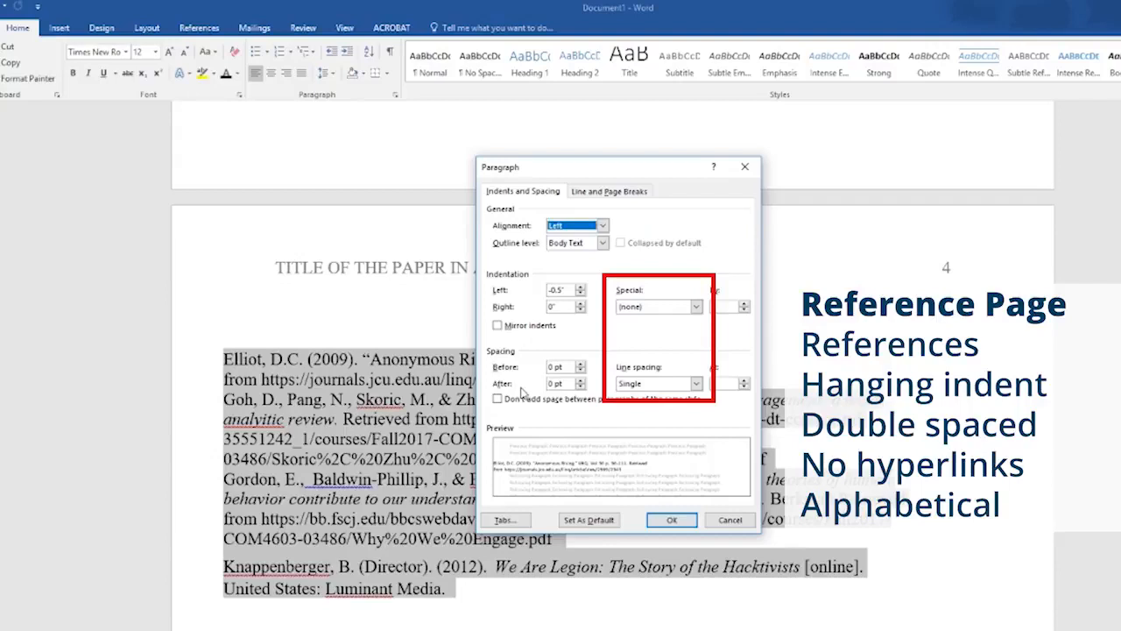
left_click(632, 388)
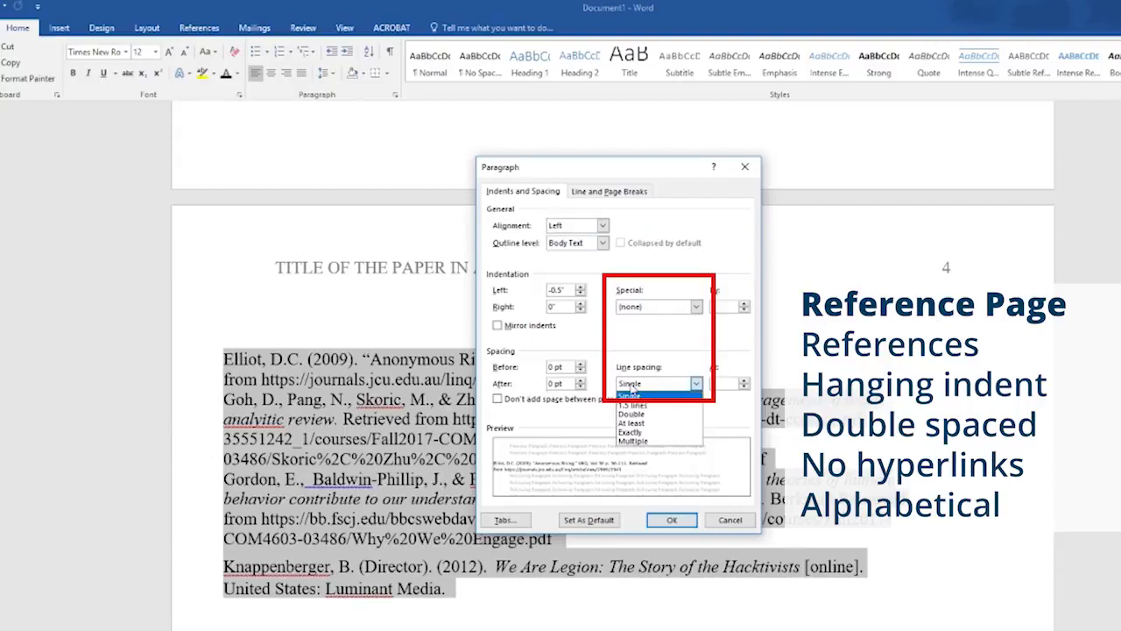
left_click(633, 417)
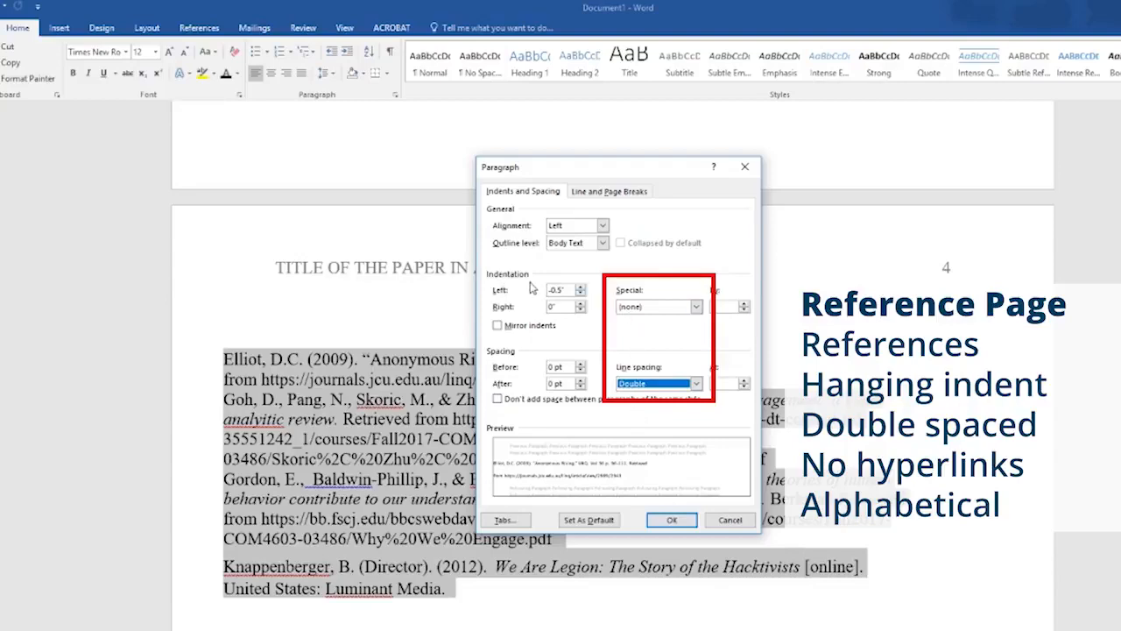
left_click(636, 308)
left_click(633, 340)
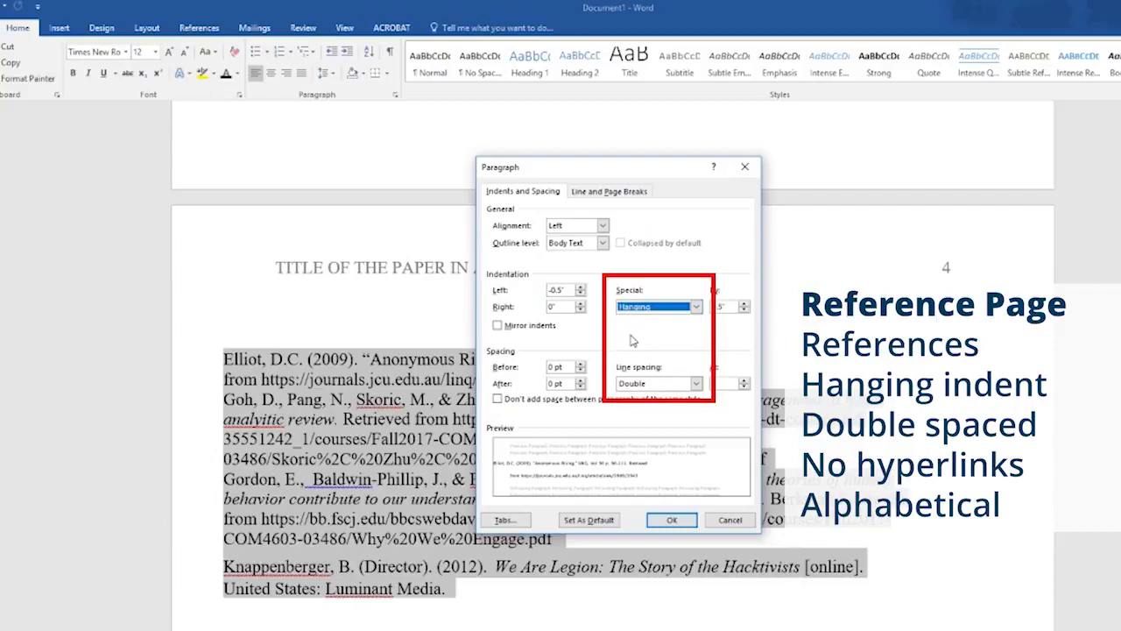
left_click(674, 522)
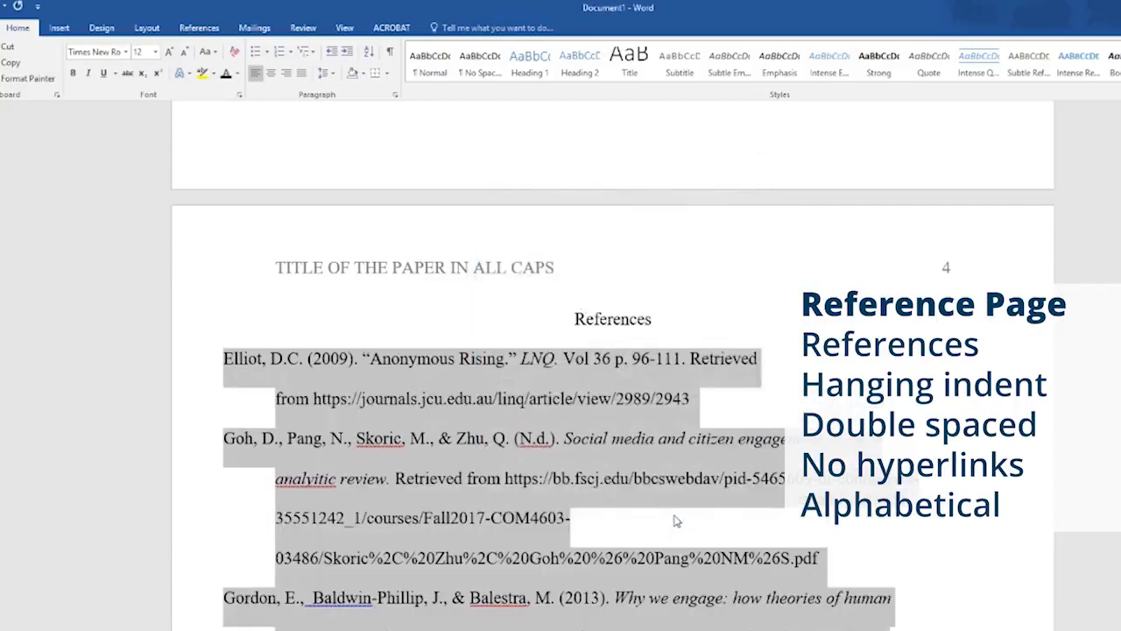
scroll(674, 522, "down", 5)
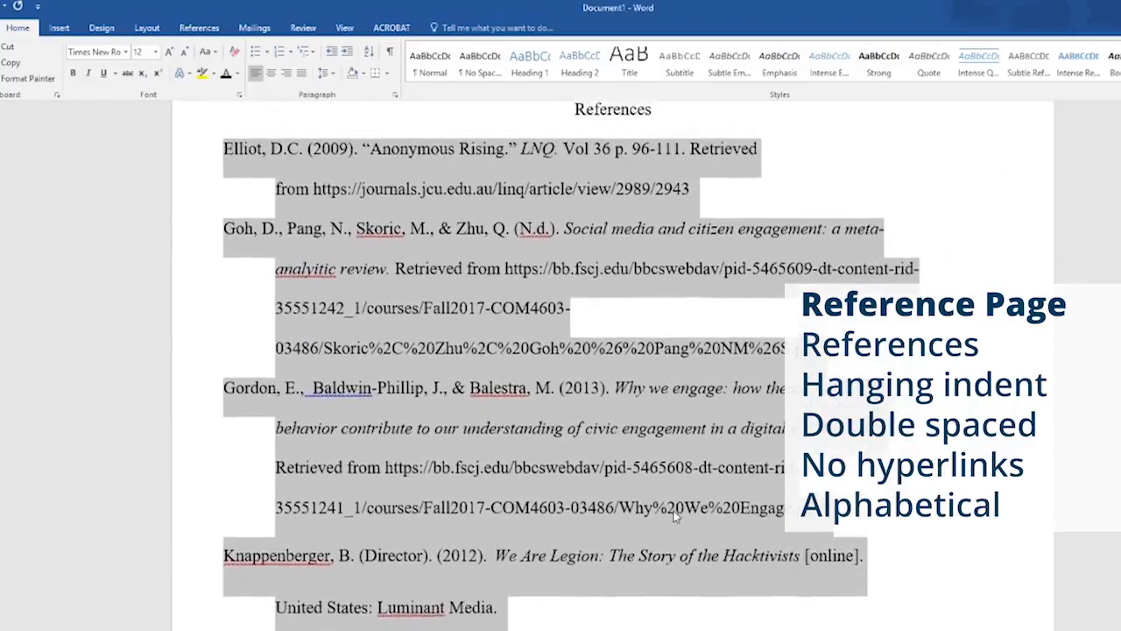
scroll(675, 517, "up", 1)
left_click(674, 481)
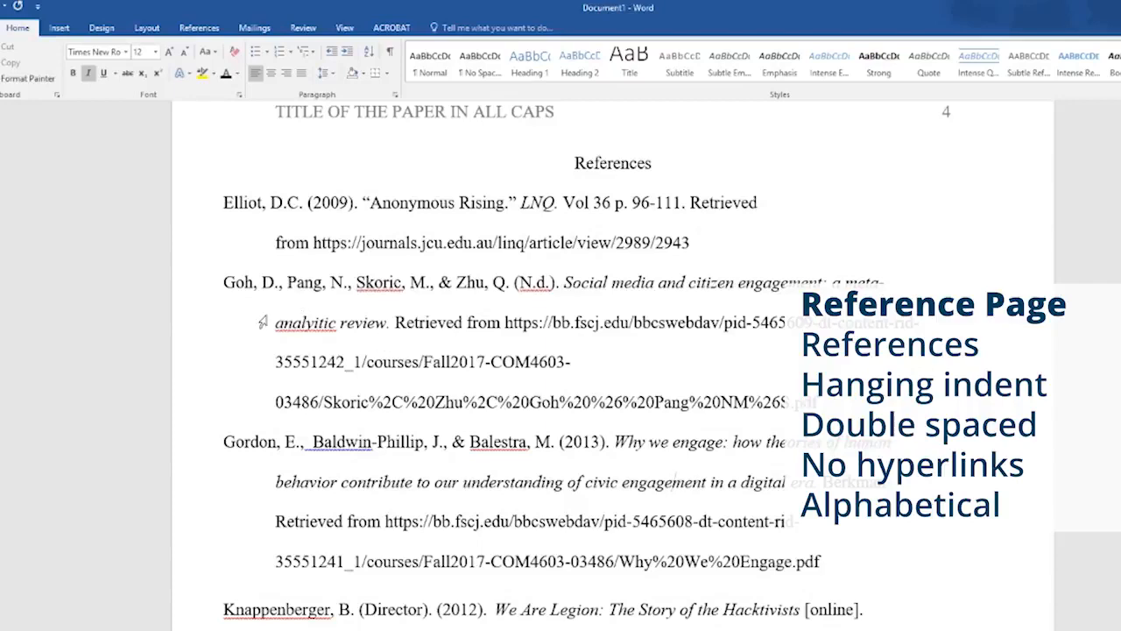
left_click_drag(224, 278, 901, 278)
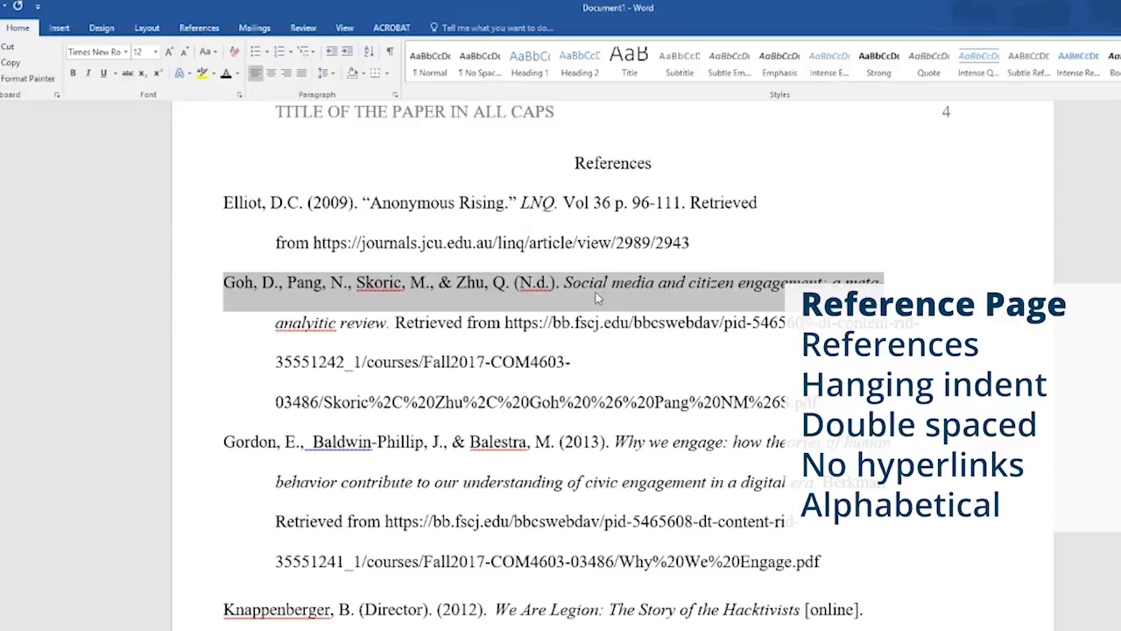
left_click(279, 323)
left_click_drag(279, 323, 813, 424)
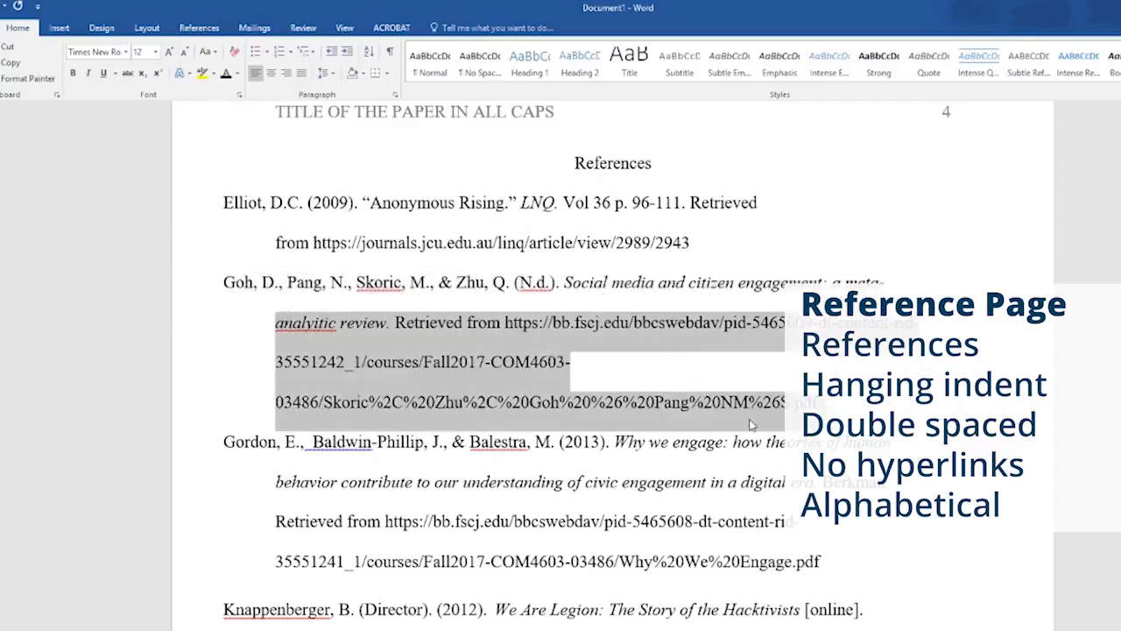
left_click(404, 324)
left_click_drag(229, 280, 806, 420)
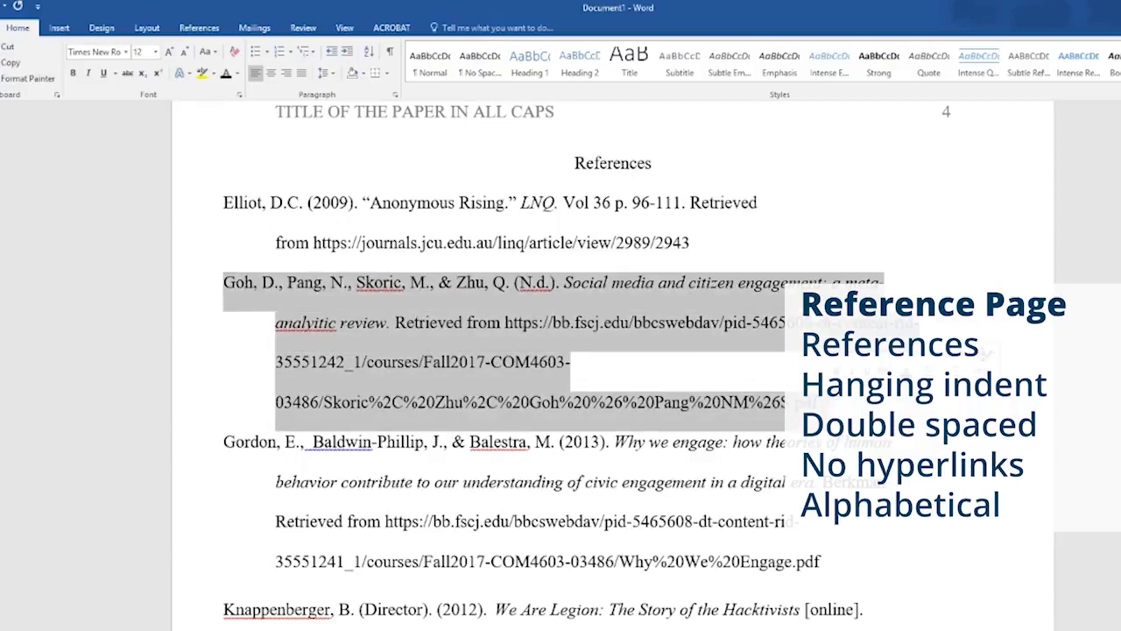
left_click_drag(225, 197, 692, 239)
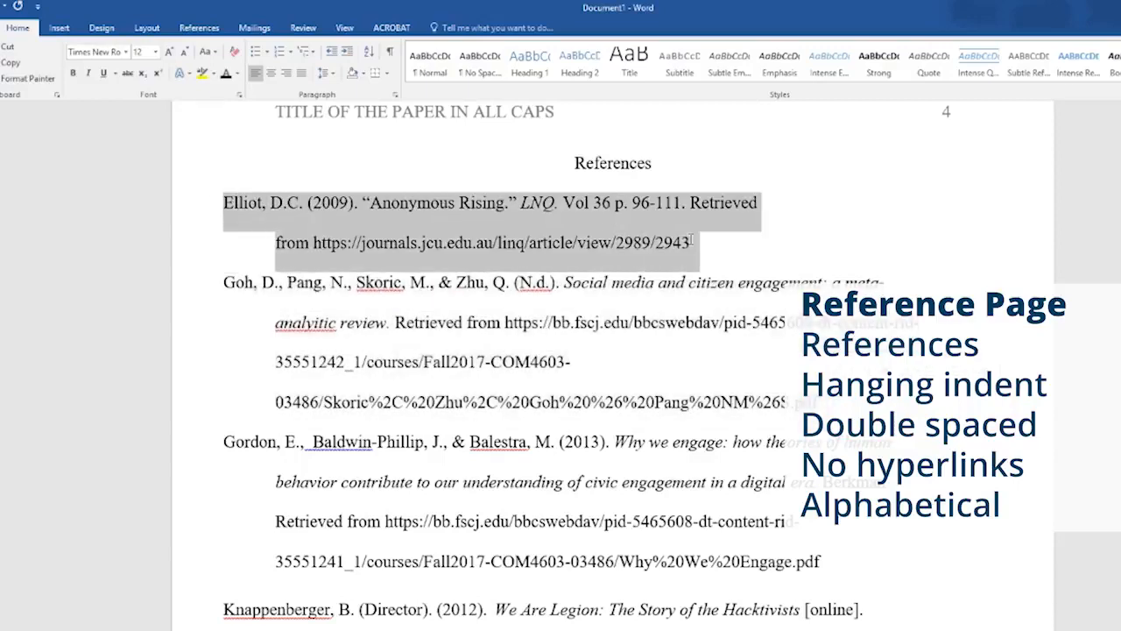
left_click(603, 326)
scroll(648, 368, "down", 2)
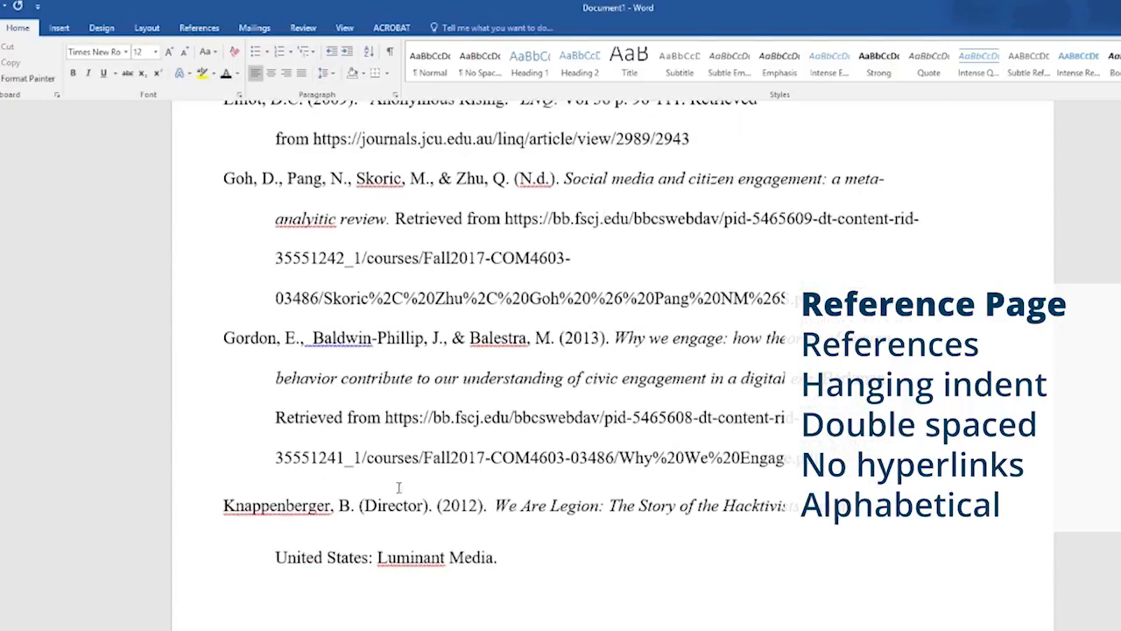
scroll(512, 427, "up", 2)
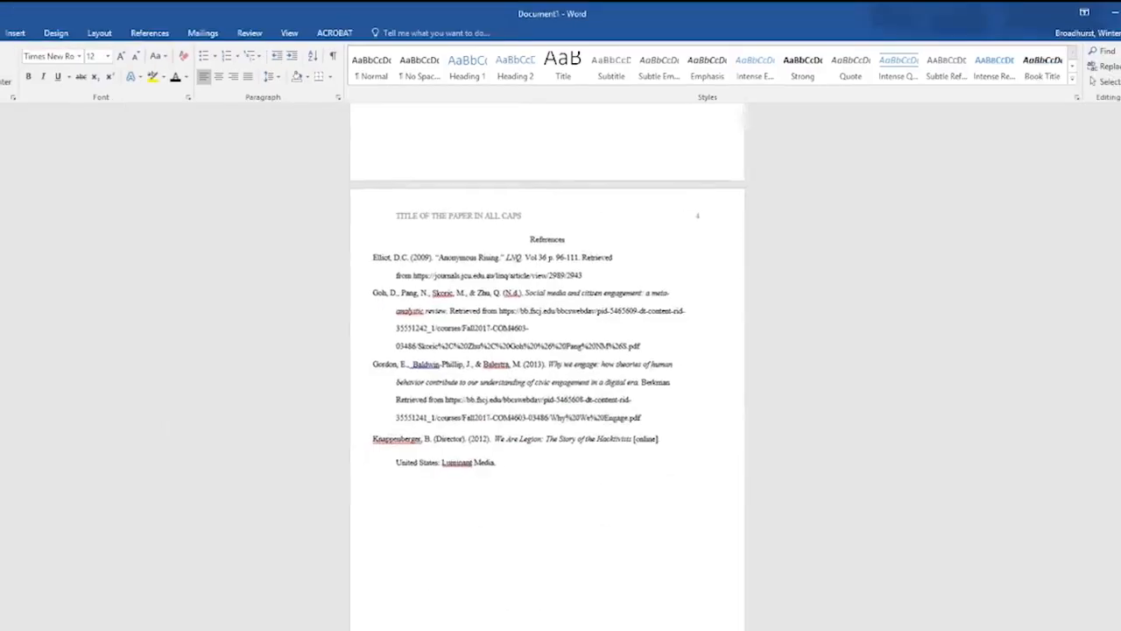
scroll(547, 368, "up", 20)
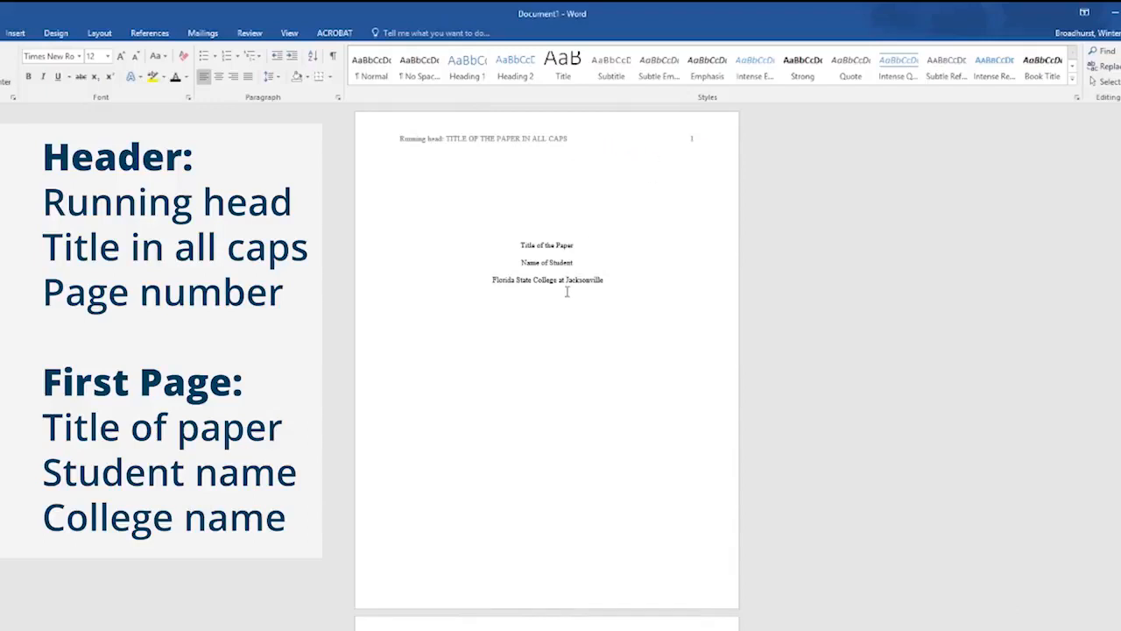
scroll(557, 363, "down", 5)
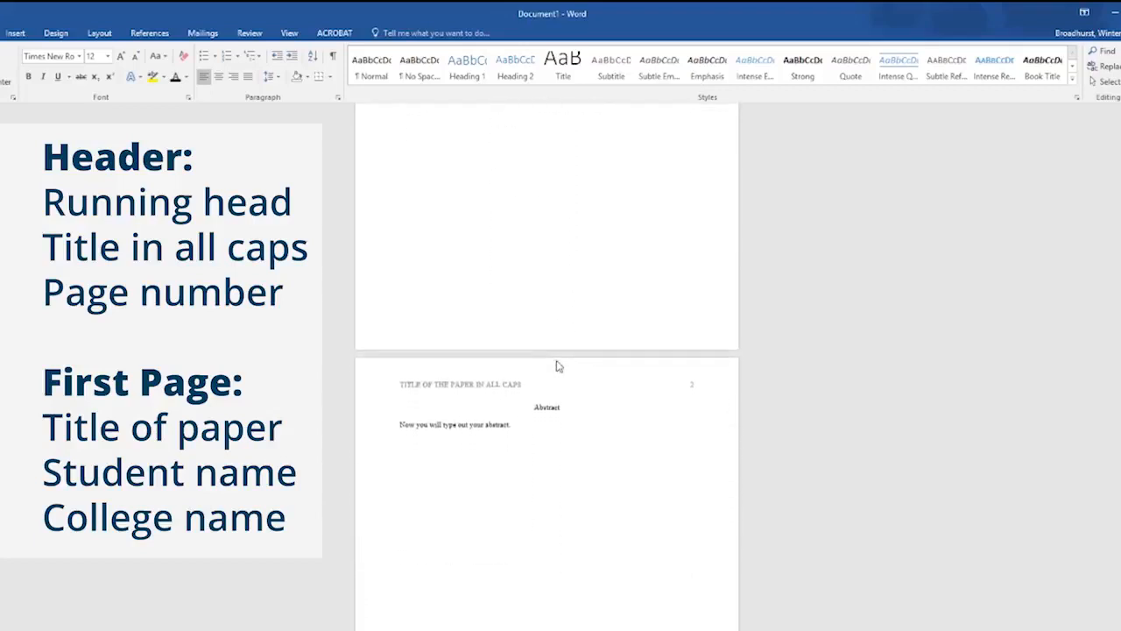
scroll(558, 366, "down", 2)
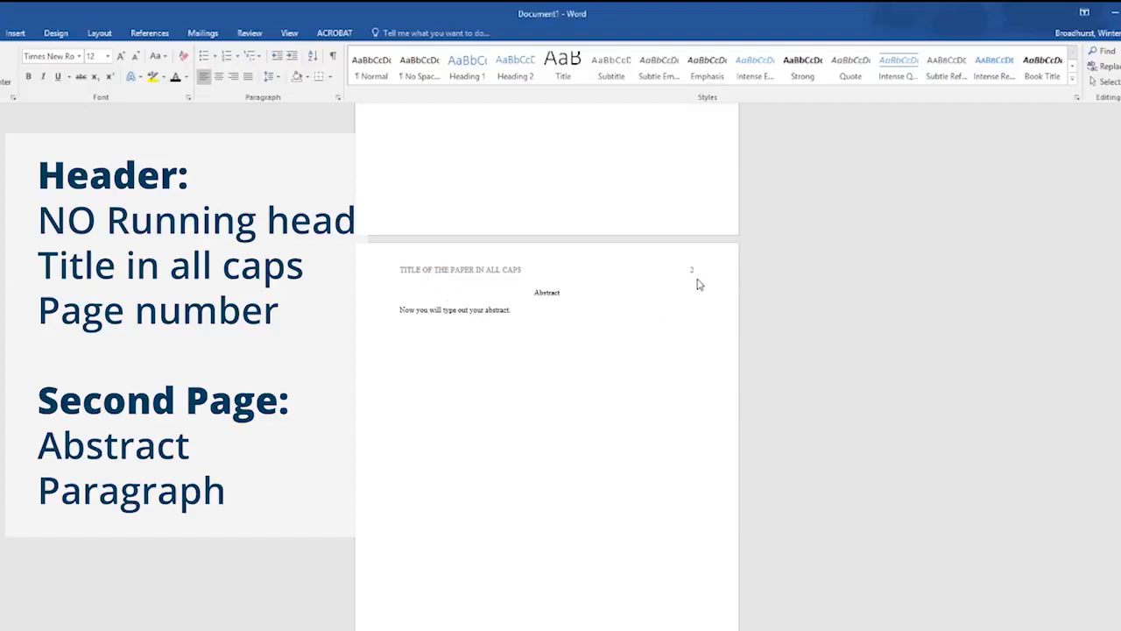
scroll(597, 388, "down", 8)
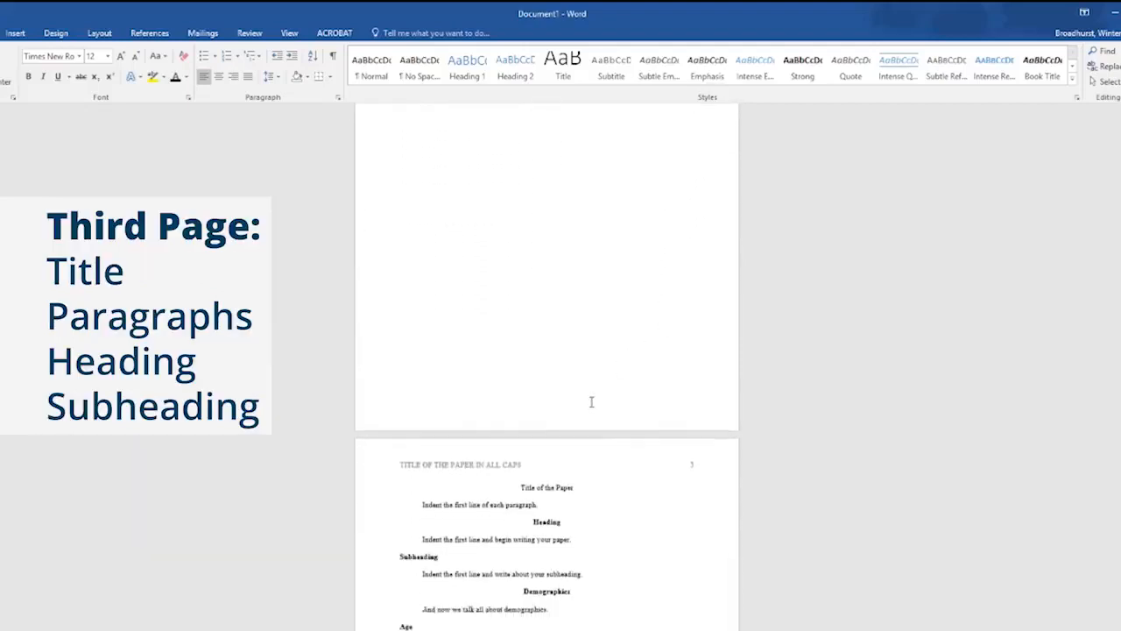
scroll(555, 442, "down", 4)
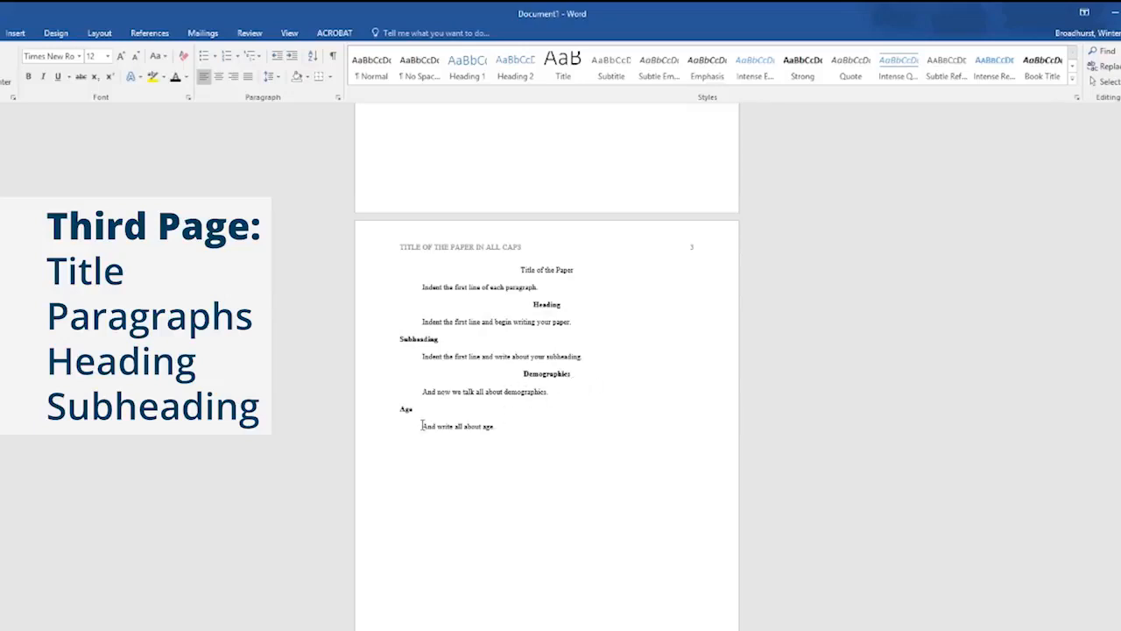
scroll(514, 472, "down", 10)
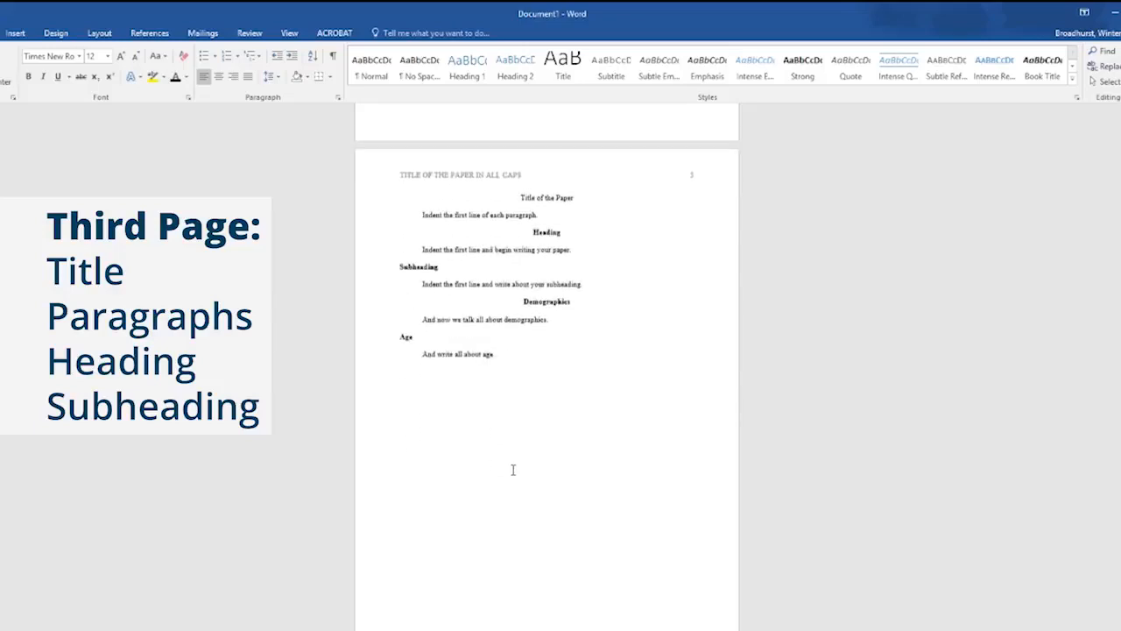
scroll(509, 469, "down", 2)
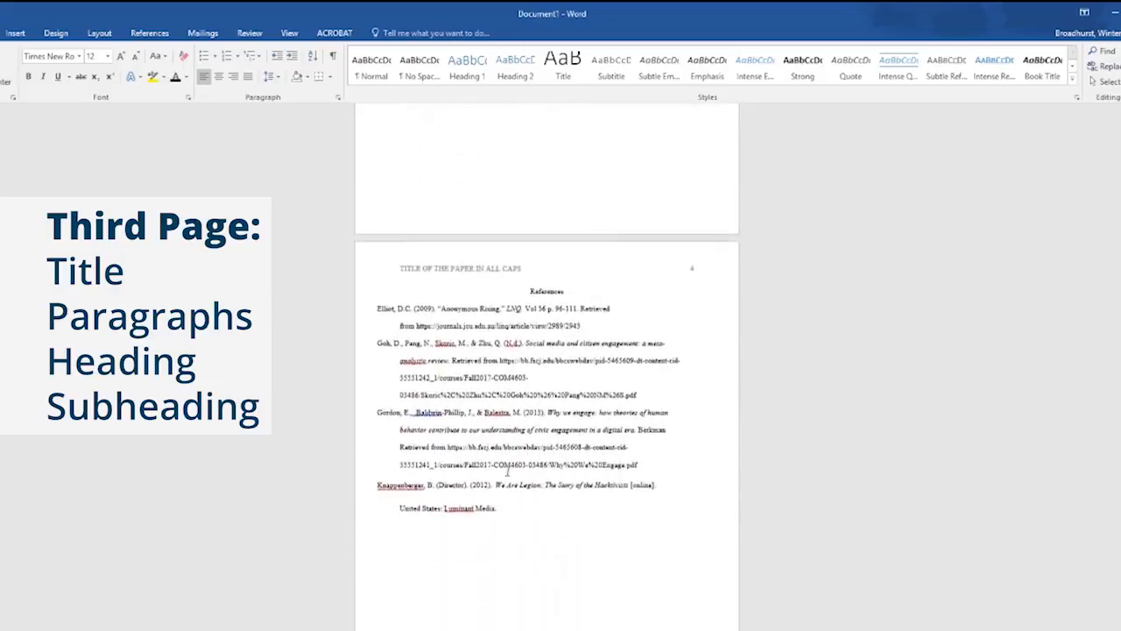